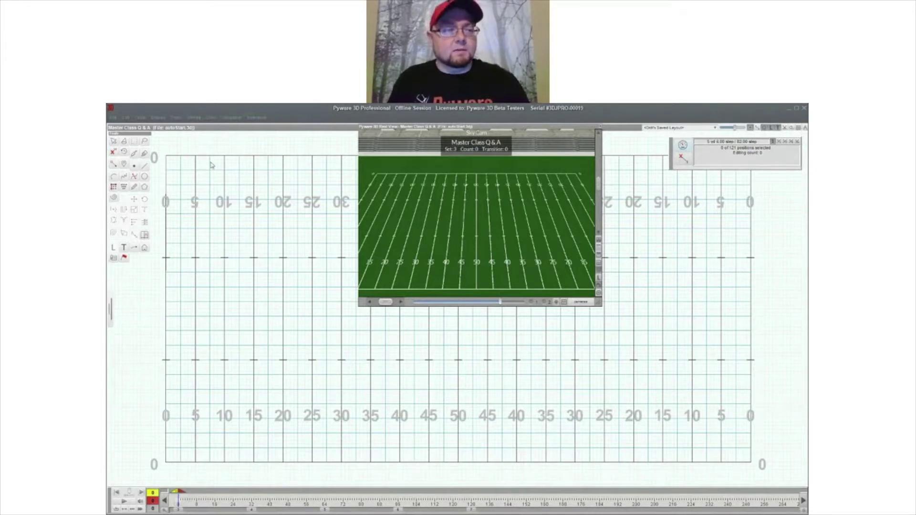
# - Open the chart print setup without saving the drill, preview the first chart page enlarged, and close the preview and setup
pyautogui.click(113, 117)
pyautogui.moveTo(174, 291)
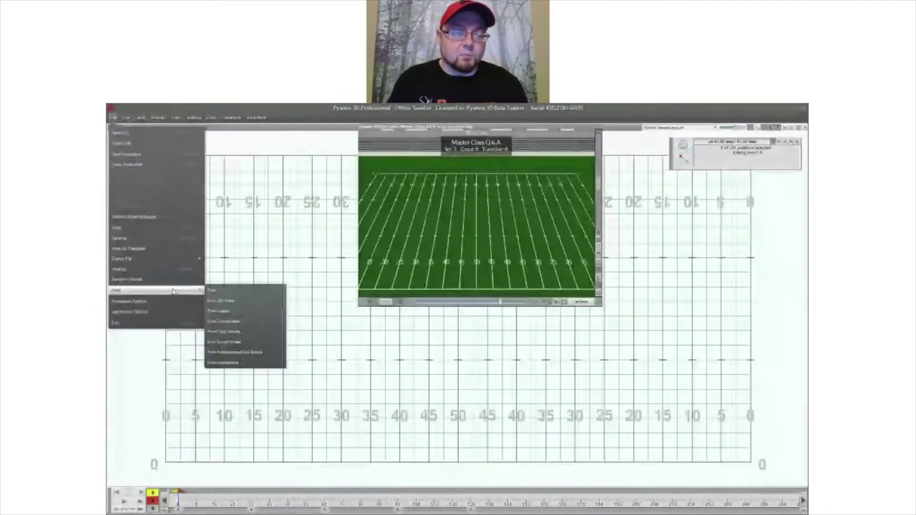
pyautogui.click(240, 313)
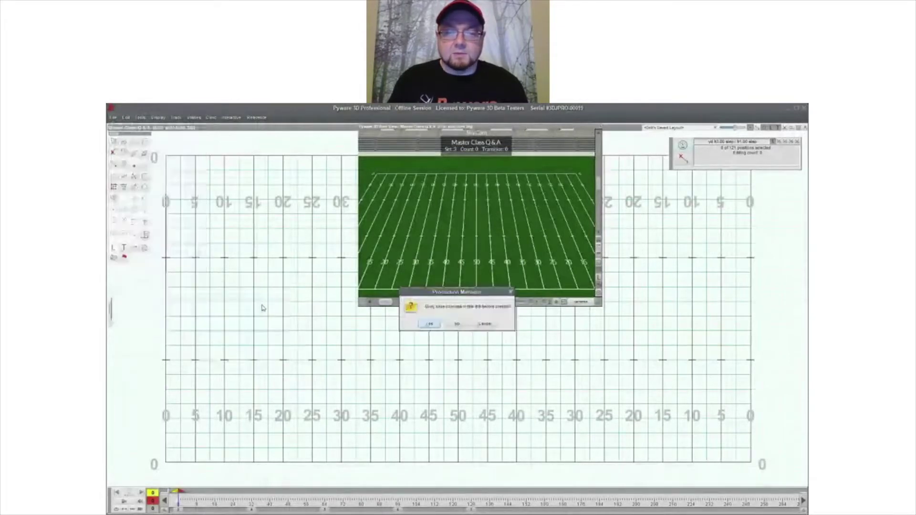
pyautogui.click(455, 321)
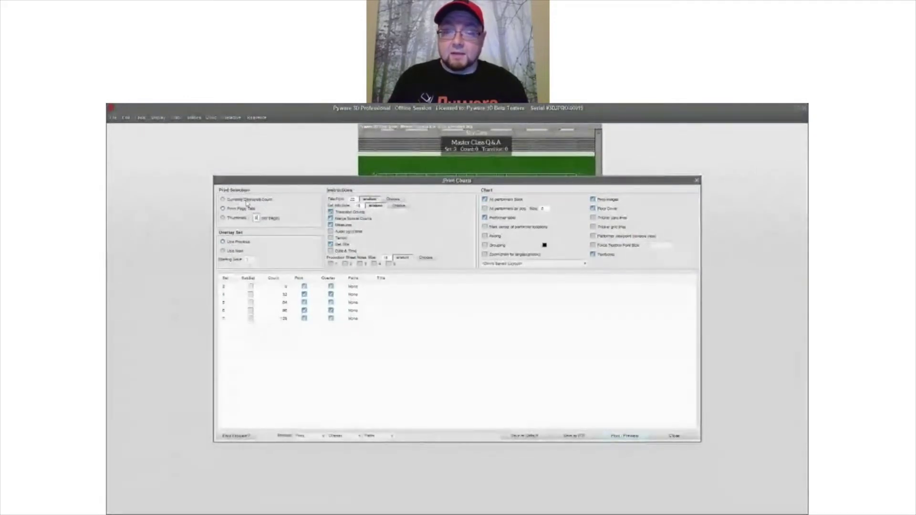
pyautogui.click(631, 436)
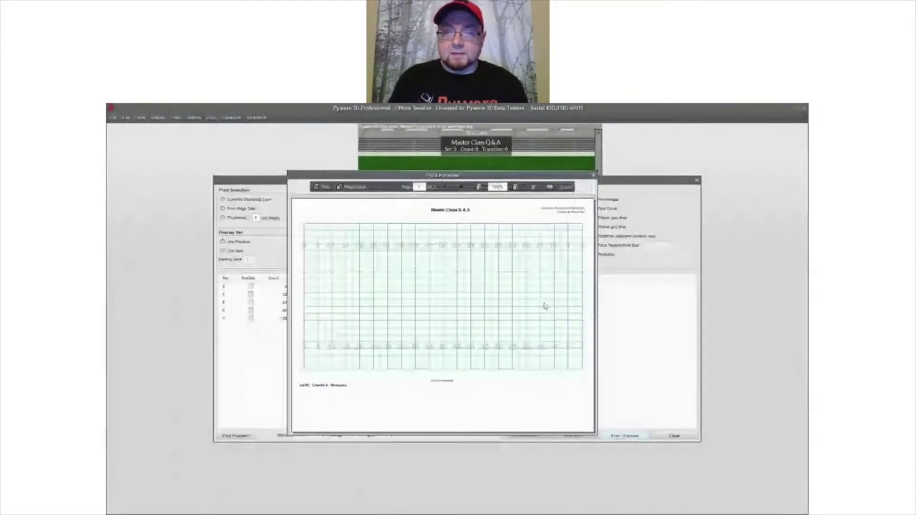
pyautogui.click(516, 187)
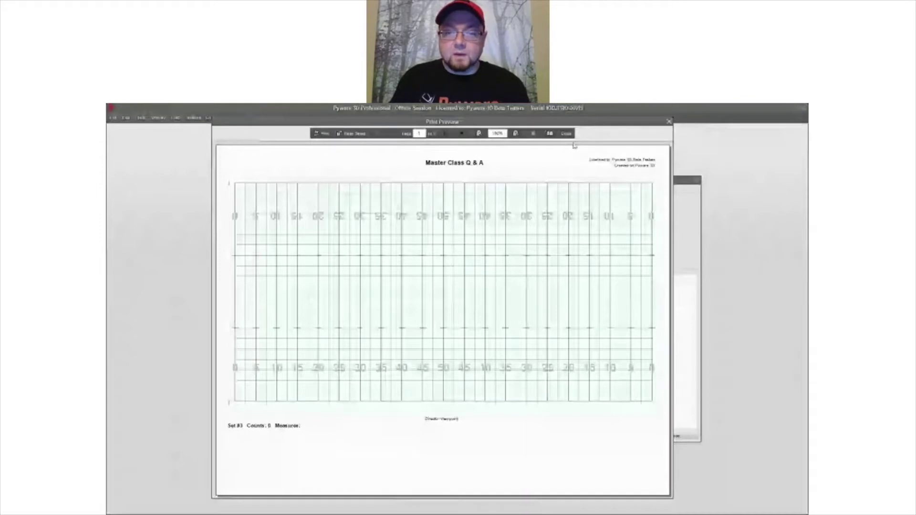
pyautogui.click(566, 134)
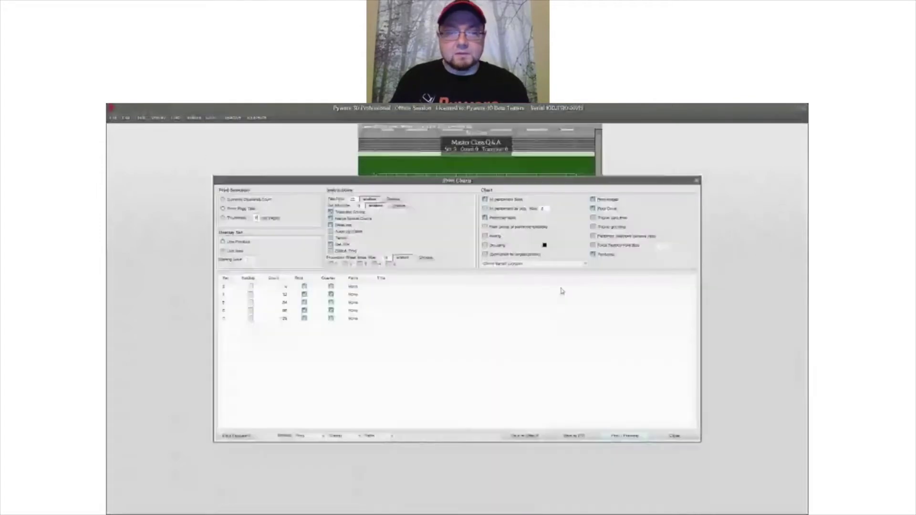
pyautogui.click(673, 435)
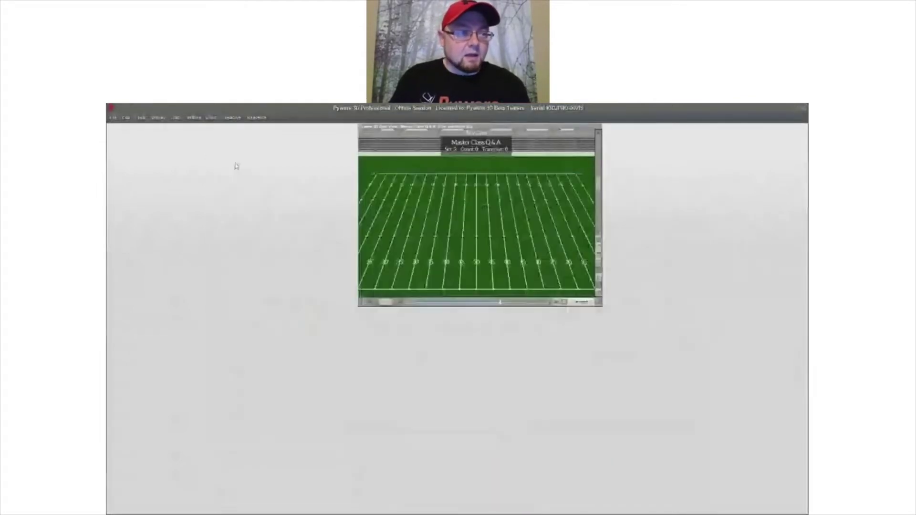
pyautogui.click(112, 118)
pyautogui.moveTo(186, 290)
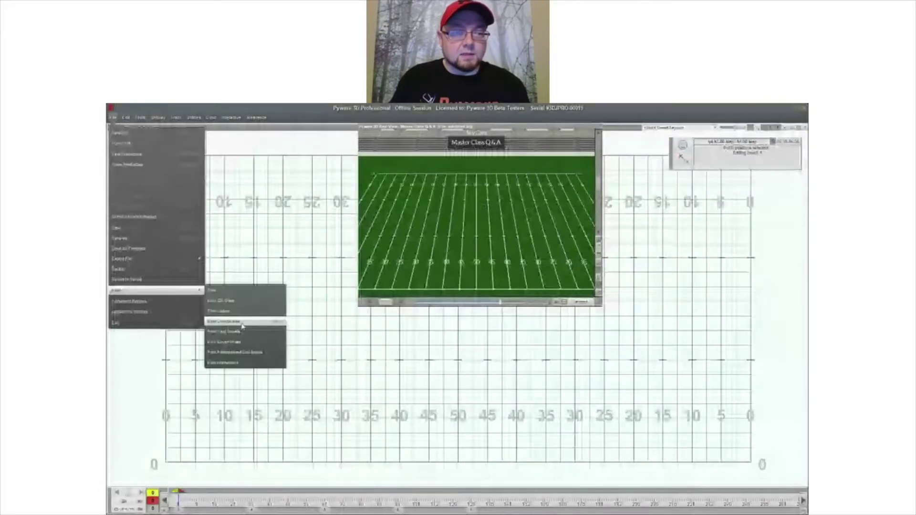
pyautogui.click(241, 323)
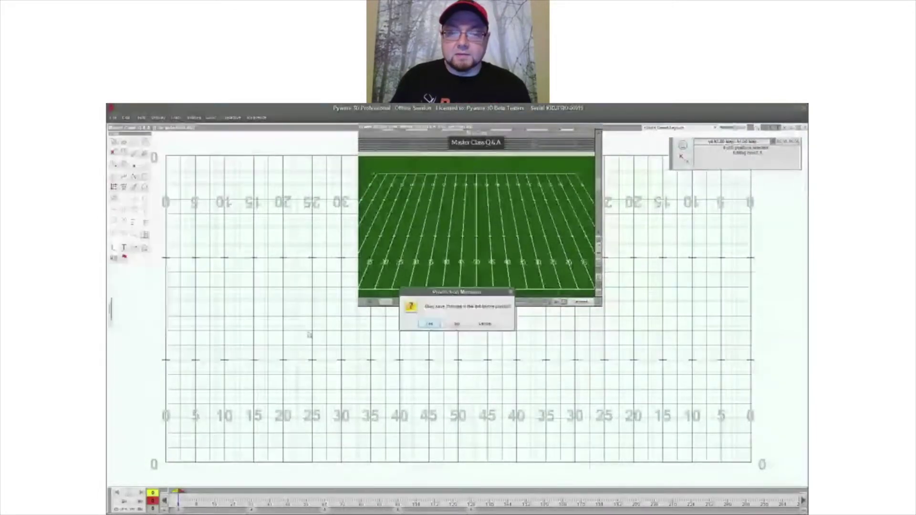
pyautogui.click(494, 324)
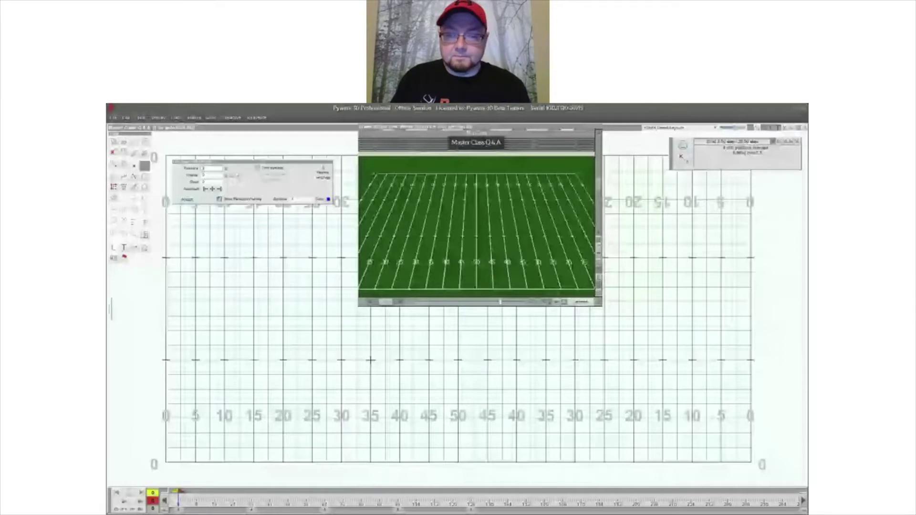
# - Start a line of performers on the home hash at the left 35-yard line
pyautogui.click(371, 359)
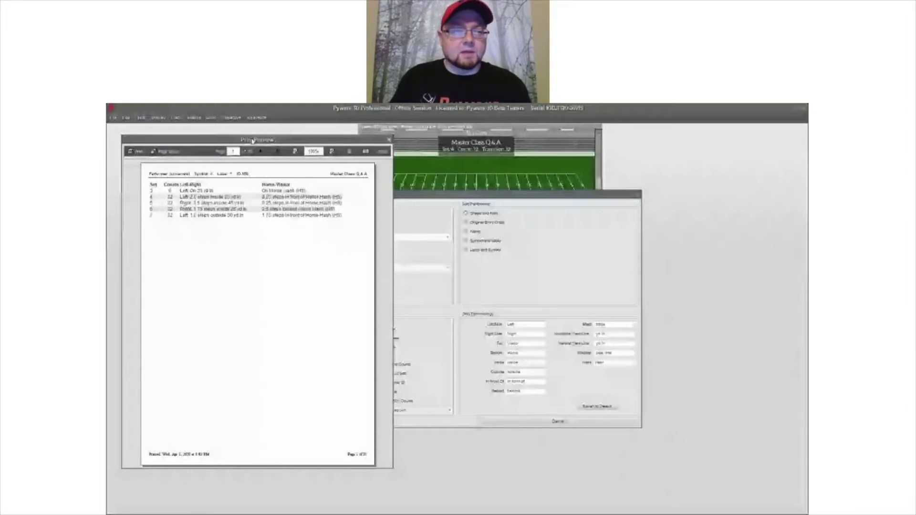
# - Move the performer coordinate sheet preview aside, review its first page, and close the preview and coordinate print setup
pyautogui.moveTo(252, 141); pyautogui.dragTo(237, 133)
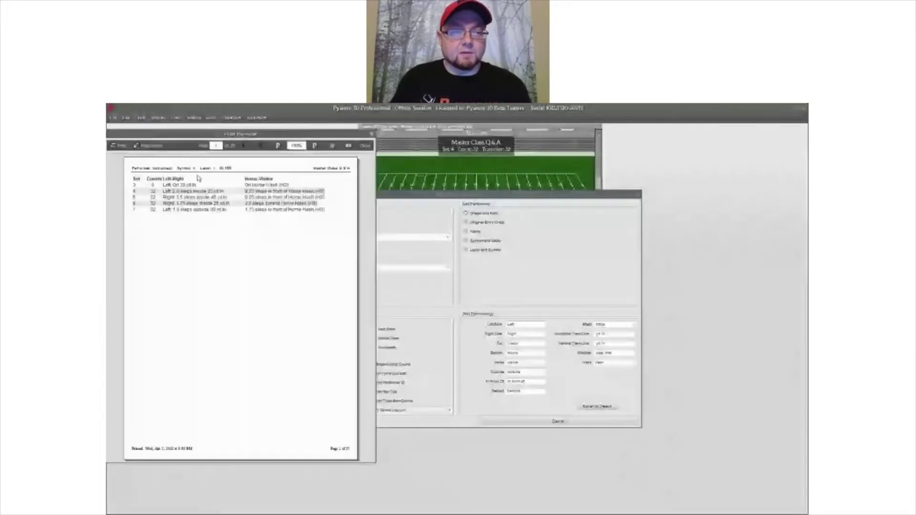
pyautogui.click(374, 133)
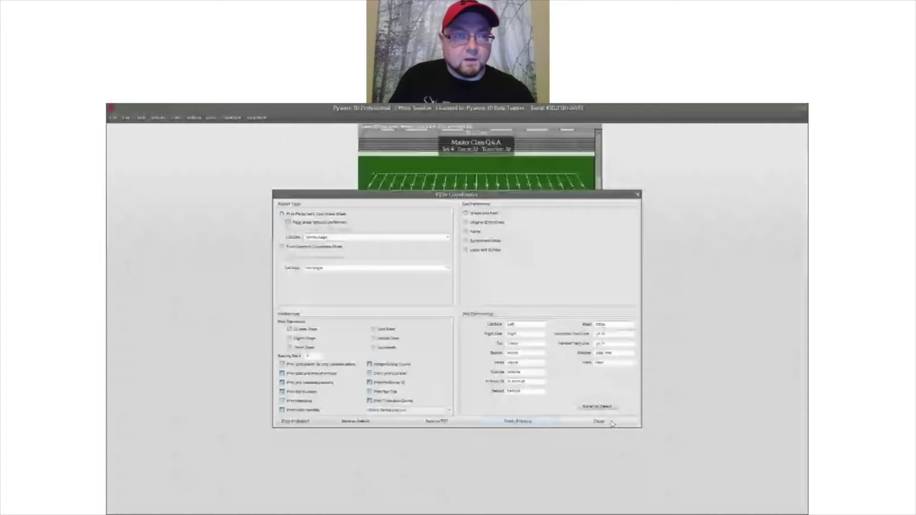
pyautogui.click(611, 422)
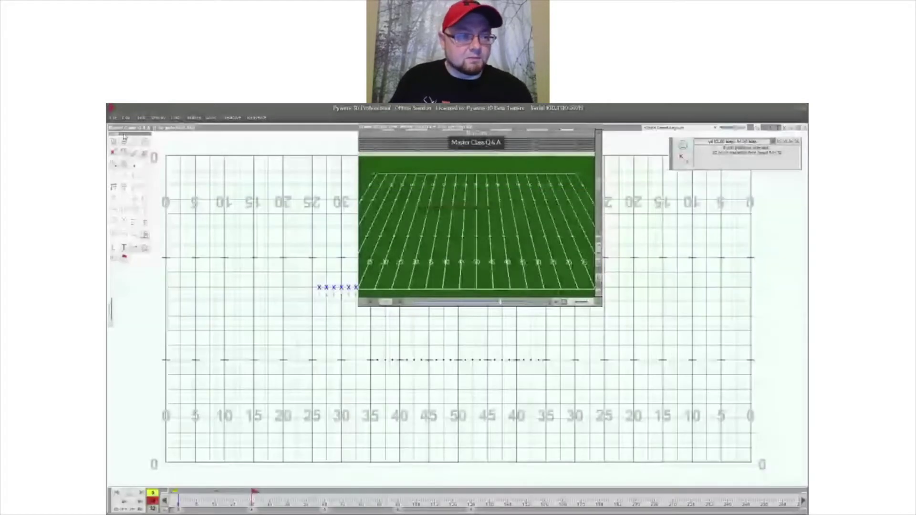
# - Open the printable cast list, saving the drill's changes, review the performer labels, and close the list
pyautogui.click(113, 118)
pyautogui.moveTo(153, 290)
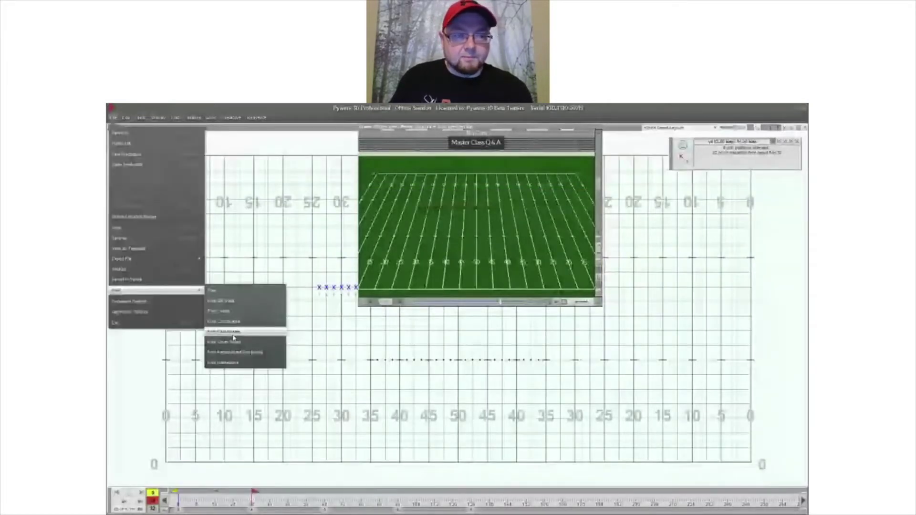
pyautogui.click(236, 332)
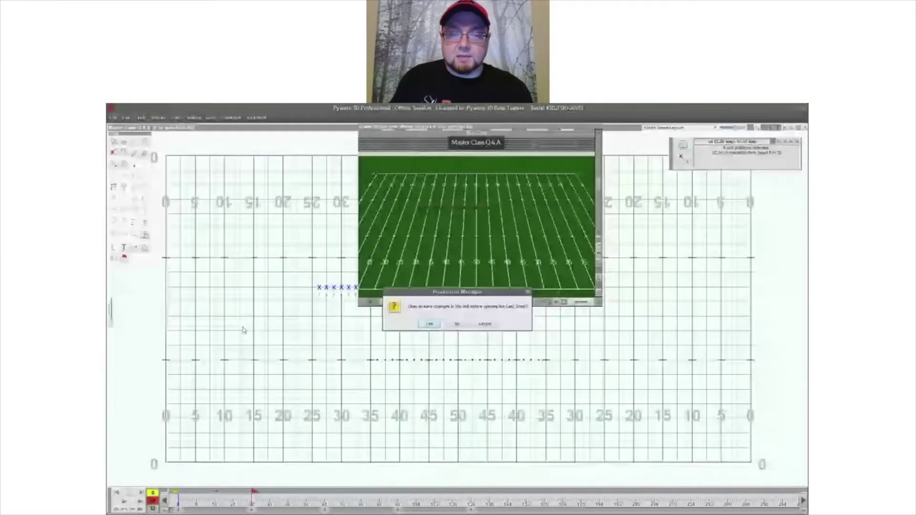
pyautogui.click(430, 324)
pyautogui.scroll(-3, 450, 279)
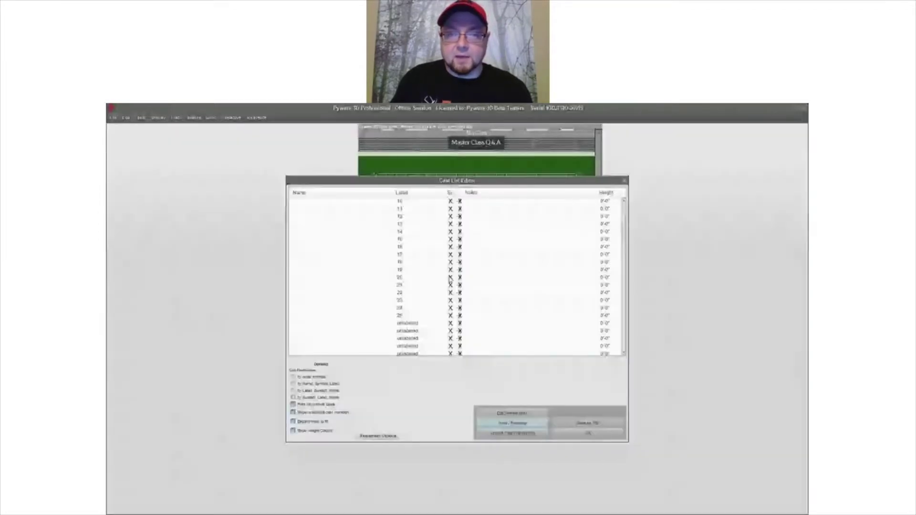
pyautogui.click(593, 435)
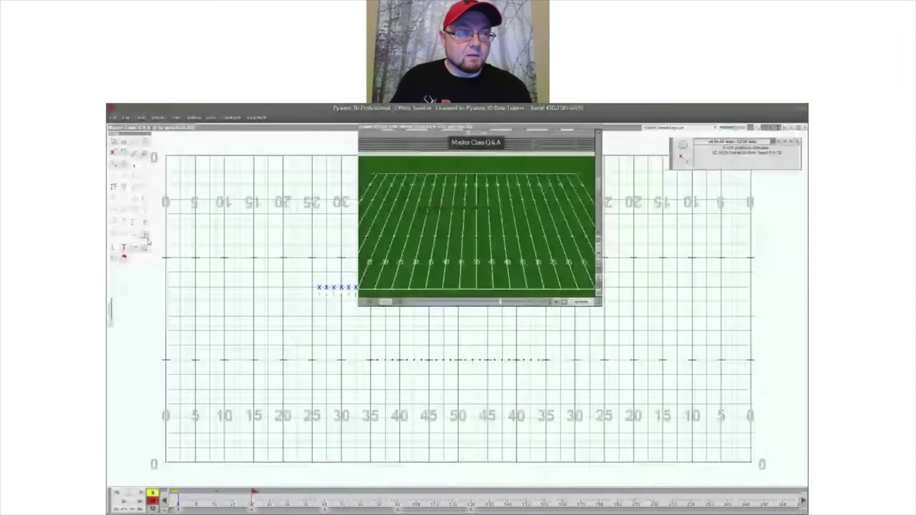
# - Preview the production's printable cover sheet and close the preview
pyautogui.click(112, 117)
pyautogui.moveTo(191, 290)
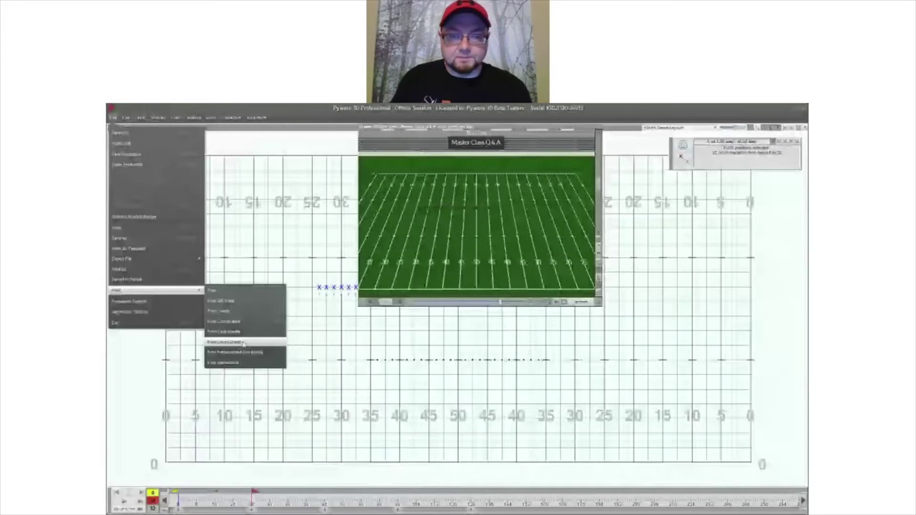
pyautogui.click(224, 342)
pyautogui.click(480, 330)
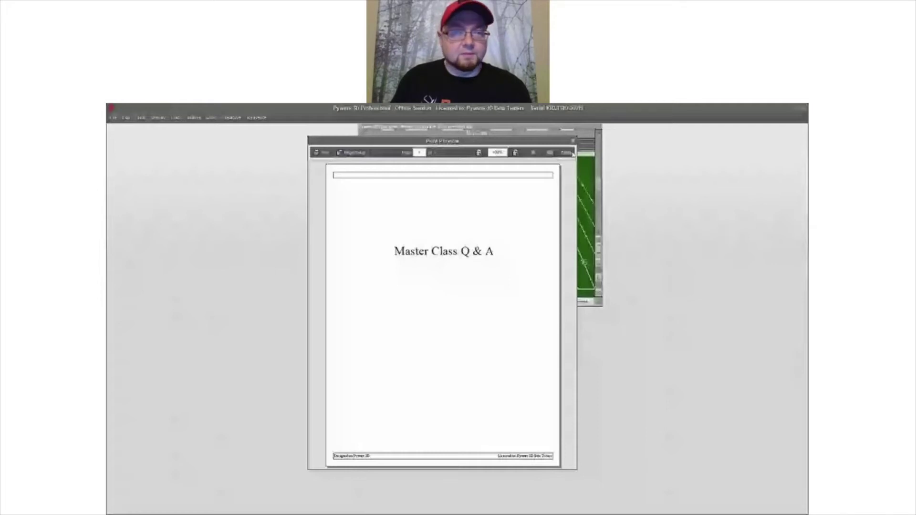
pyautogui.click(572, 153)
# - Open the printable instructions, show them as a performer report with a wider group name column, and close the report
pyautogui.click(113, 118)
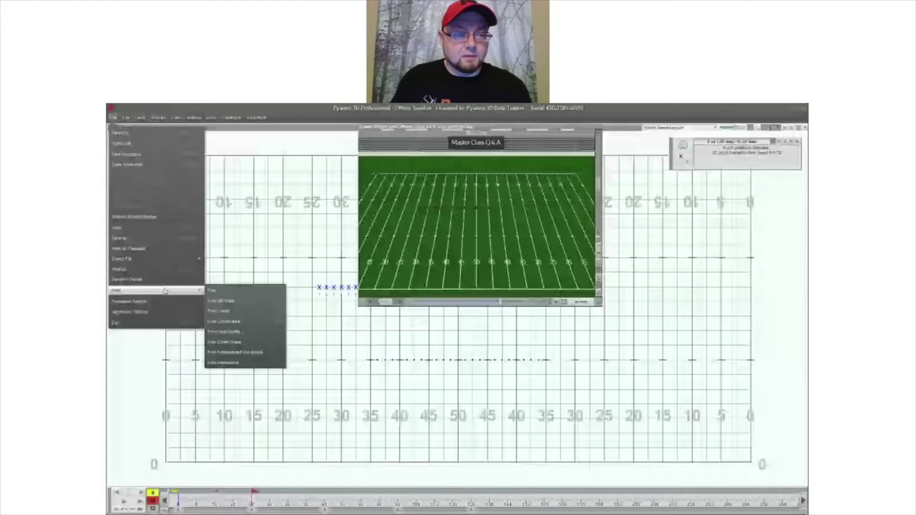
pyautogui.click(240, 362)
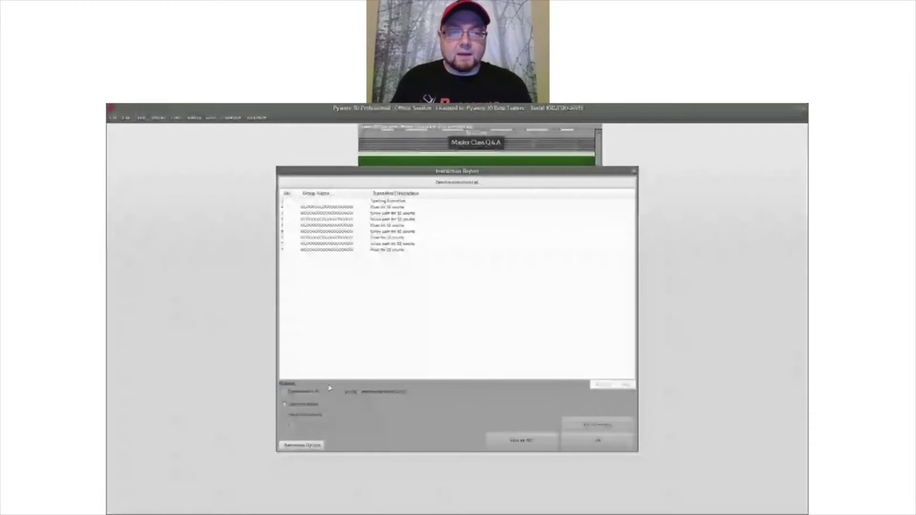
pyautogui.click(285, 414)
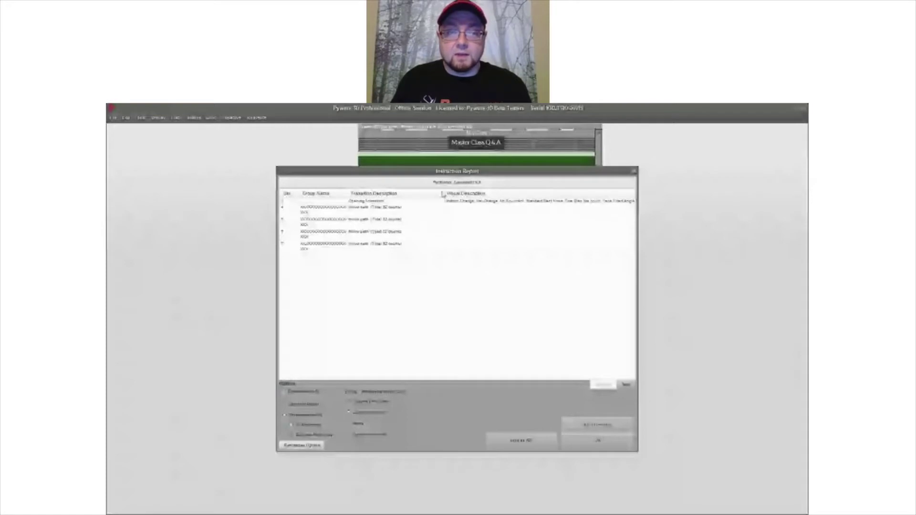
pyautogui.moveTo(348, 194); pyautogui.dragTo(361, 194)
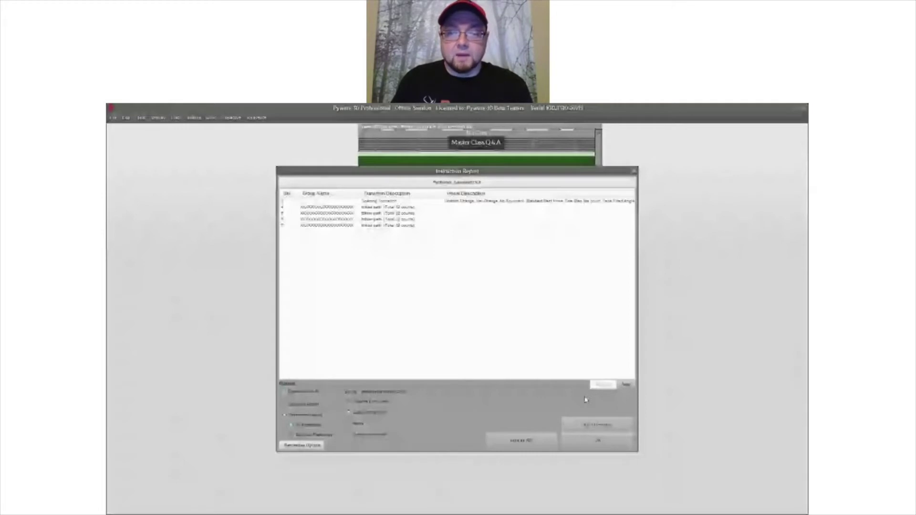
pyautogui.click(609, 444)
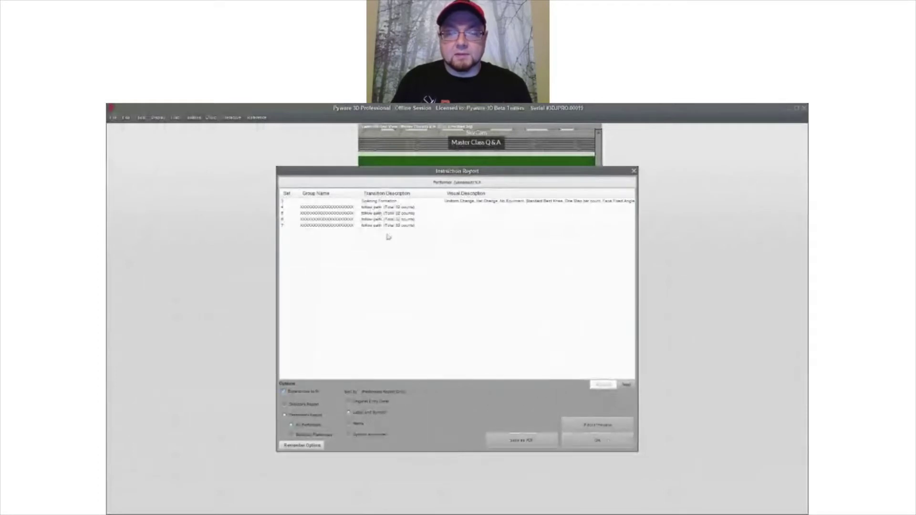
pyautogui.click(596, 445)
# - Open the Command Editor, move it off the field, examine the first command's performer group, and close the editor
pyautogui.click(194, 117)
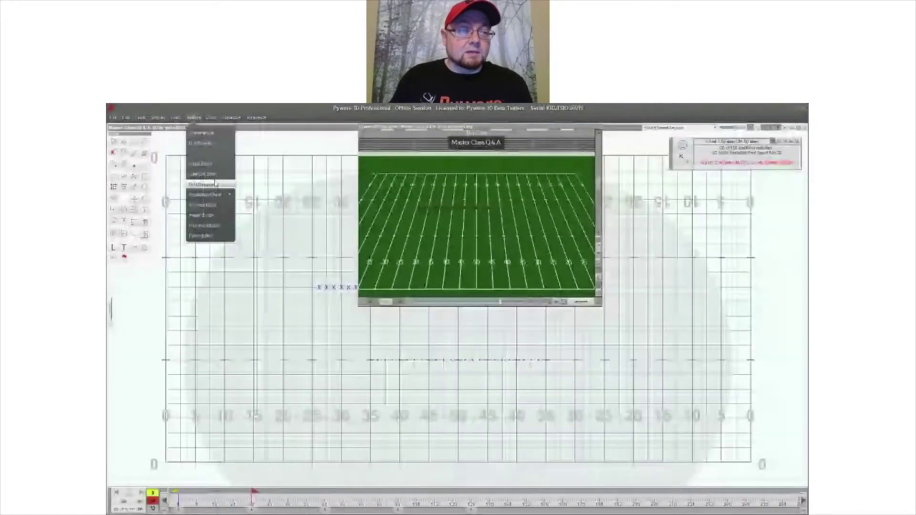
pyautogui.click(213, 184)
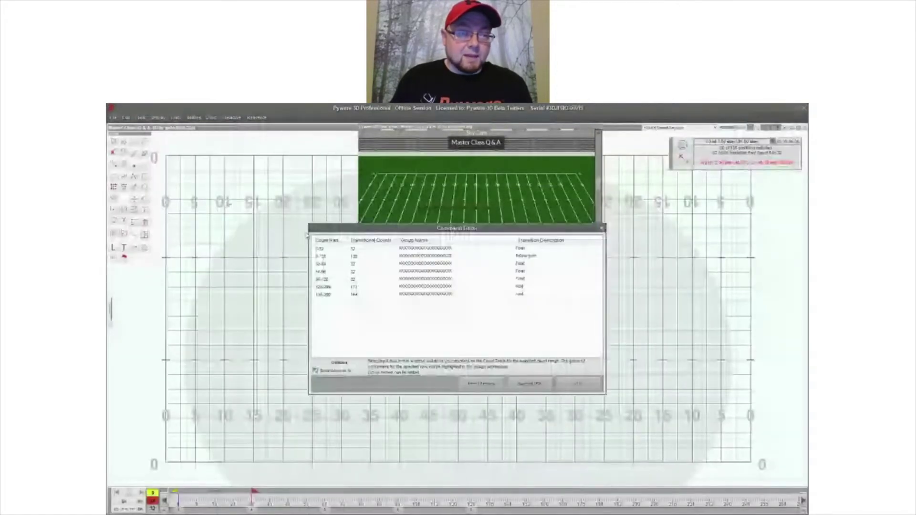
pyautogui.moveTo(424, 228); pyautogui.dragTo(589, 149)
pyautogui.click(588, 170)
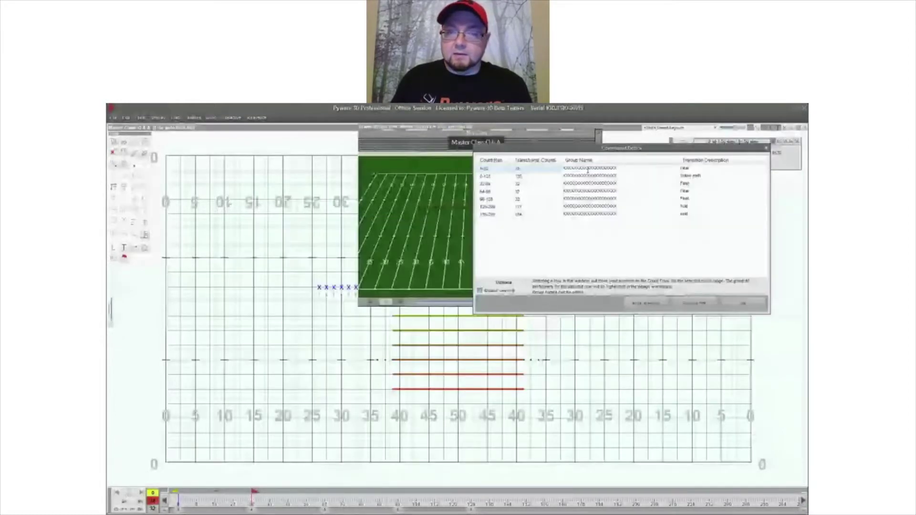
pyautogui.click(743, 304)
# - Move the 3D view off the performers and permanently delete the selected performers from the entire drill
pyautogui.moveTo(477, 127); pyautogui.dragTo(240, 180)
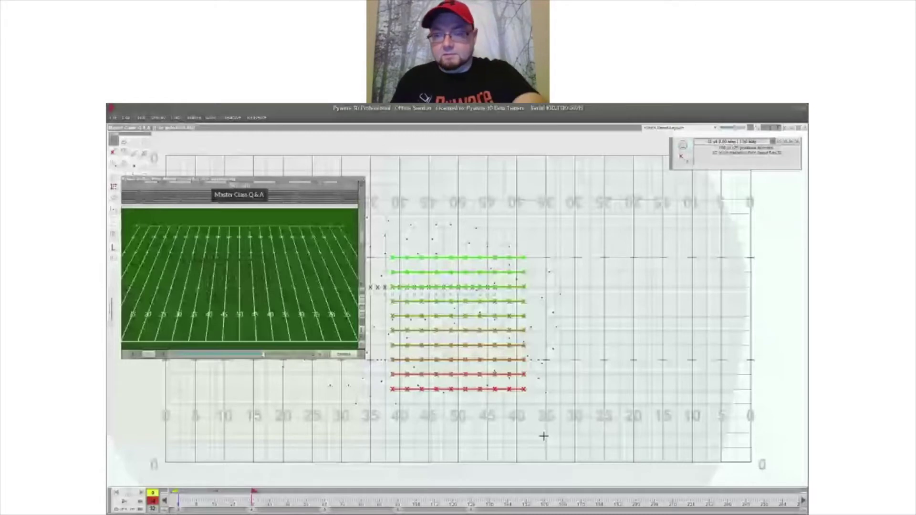
pyautogui.press('Delete')
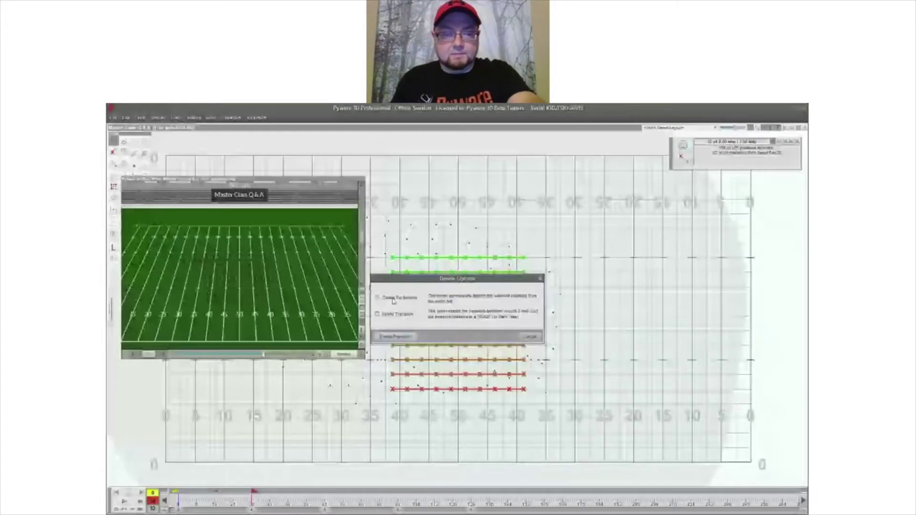
pyautogui.click(394, 299)
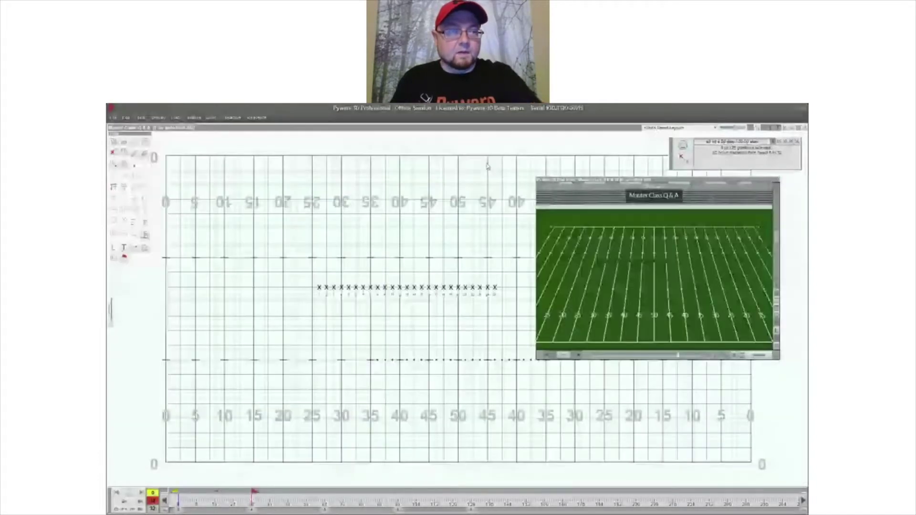
# - In the Command Editor, moved clear of the performers, enter "all" as the group name for the first command
pyautogui.hotkey('ctrl', 'e')
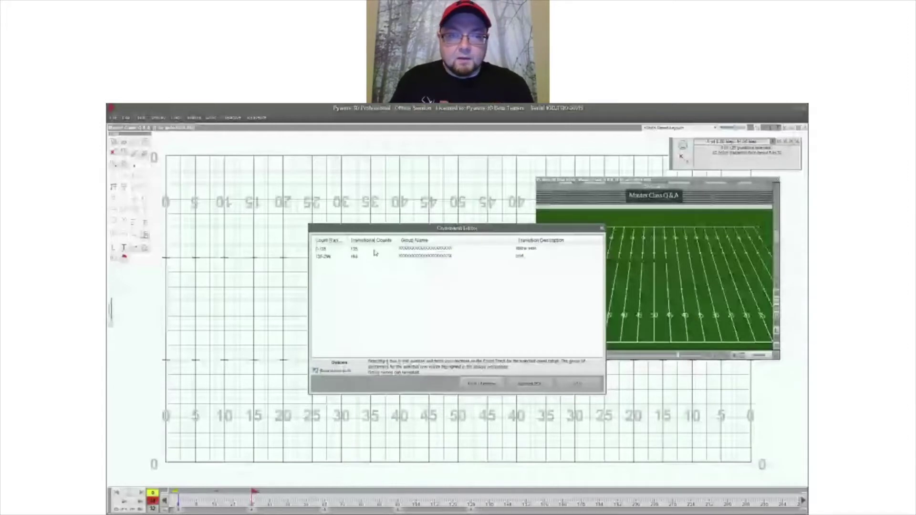
pyautogui.moveTo(377, 229); pyautogui.dragTo(574, 178)
pyautogui.click(598, 195)
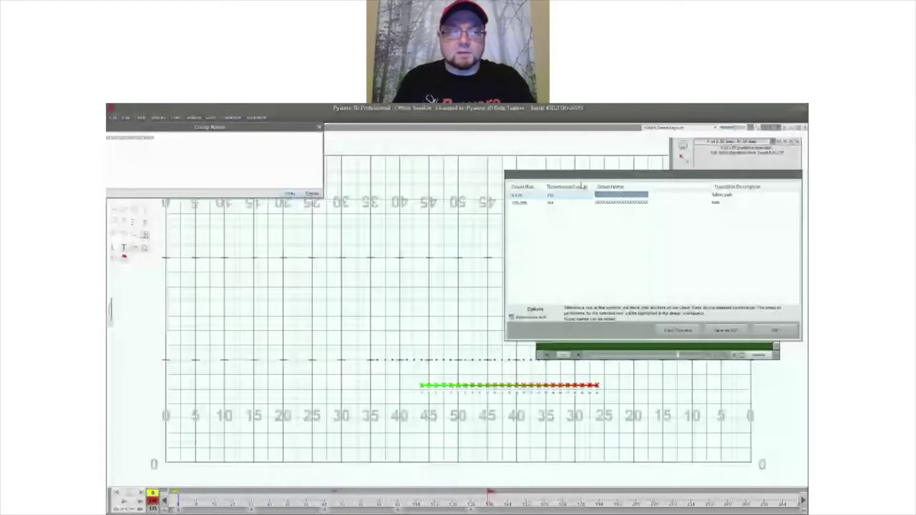
pyautogui.write('all')
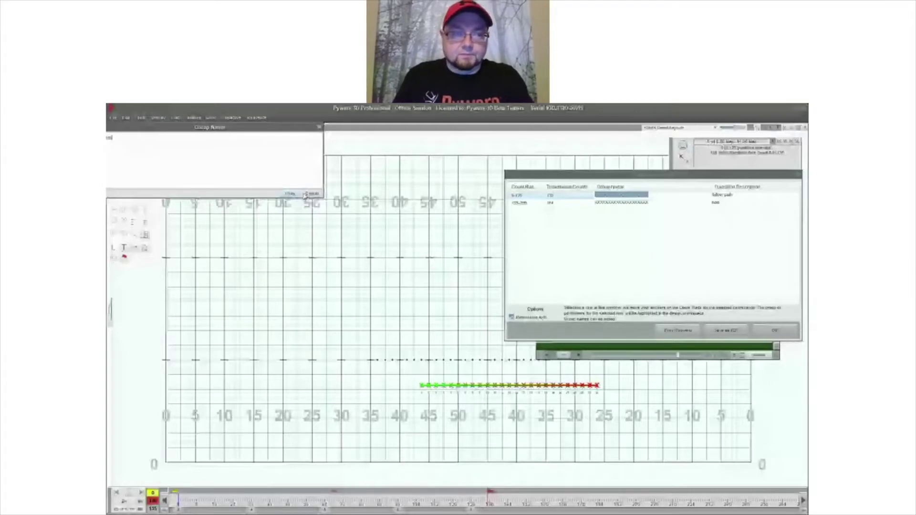
pyautogui.click(305, 194)
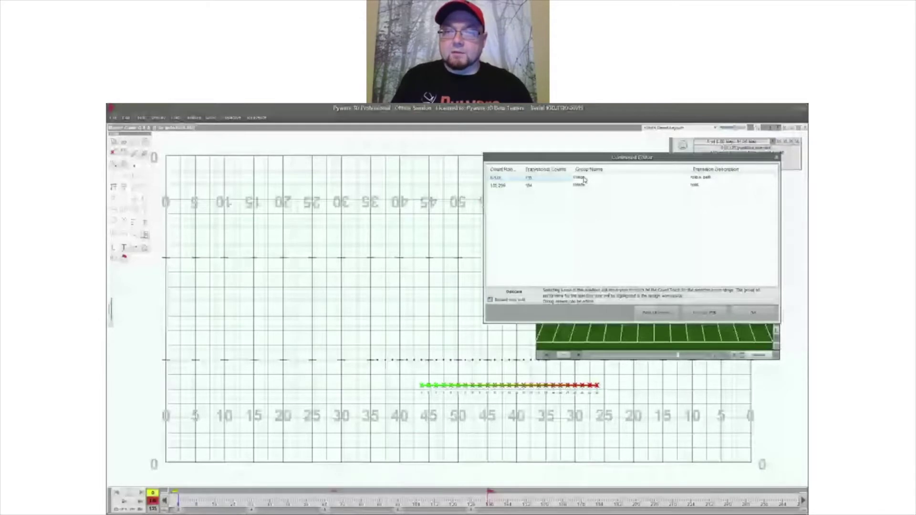
# - Open the first command's transition description for editing, and close the Command Editor without saving the changes
pyautogui.doubleClick(692, 177)
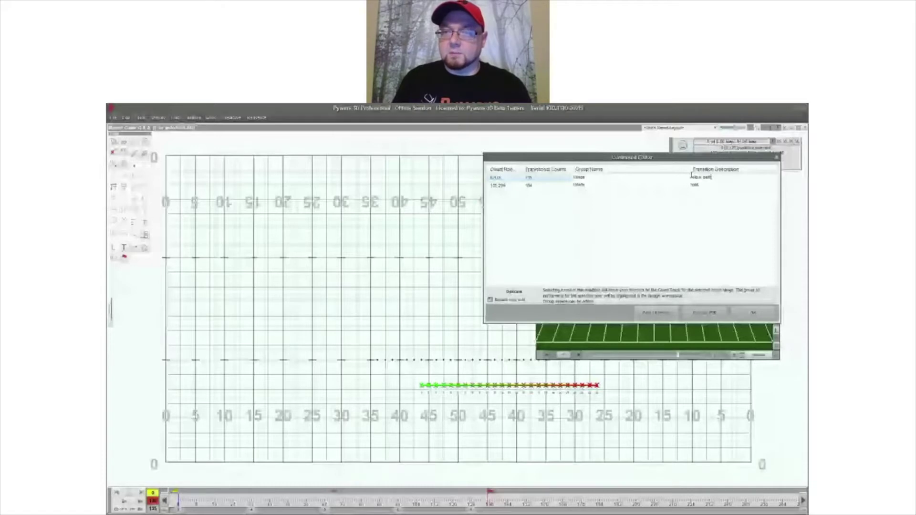
pyautogui.click(724, 178)
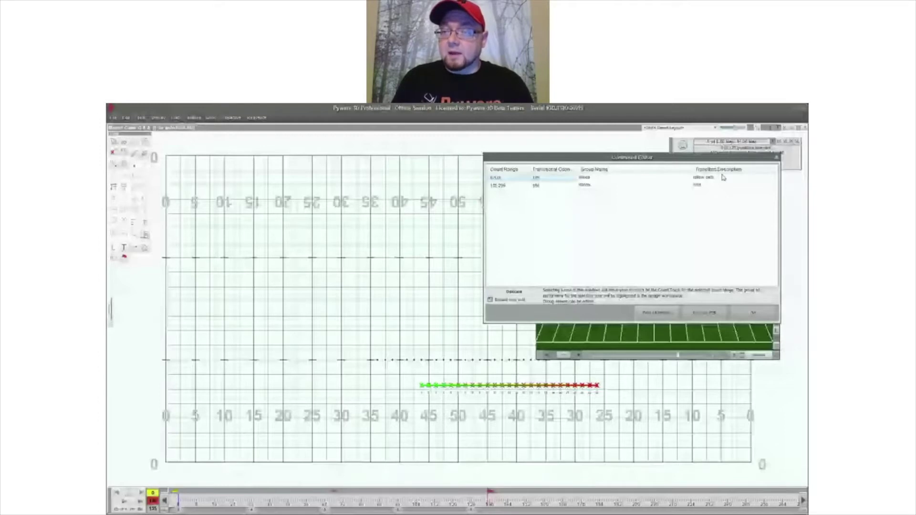
pyautogui.click(724, 177)
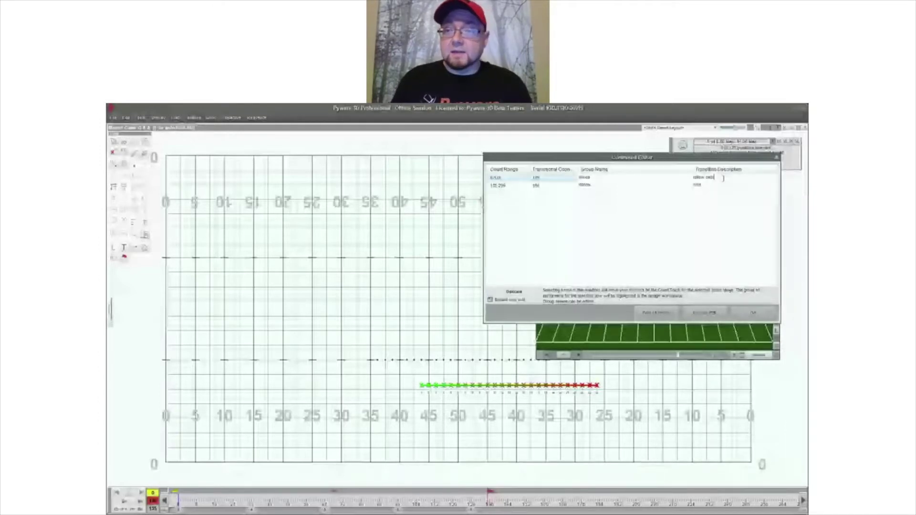
pyautogui.click(753, 314)
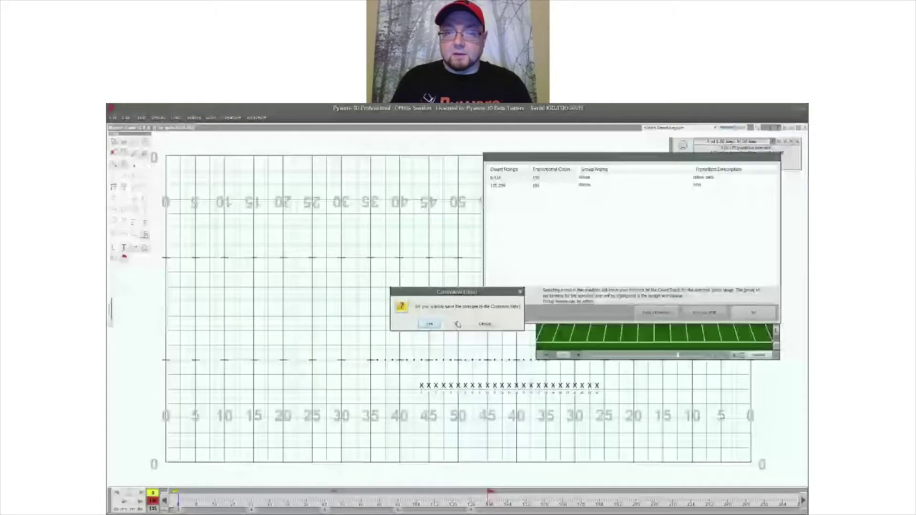
pyautogui.click(457, 324)
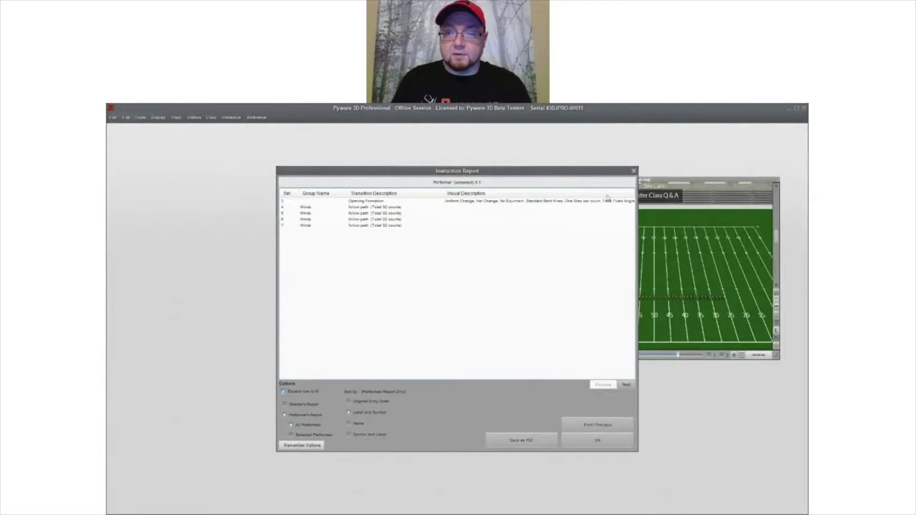
# - Widen the Instruction Report so the visual descriptions fit, and close the report
pyautogui.moveTo(637, 194); pyautogui.dragTo(675, 194)
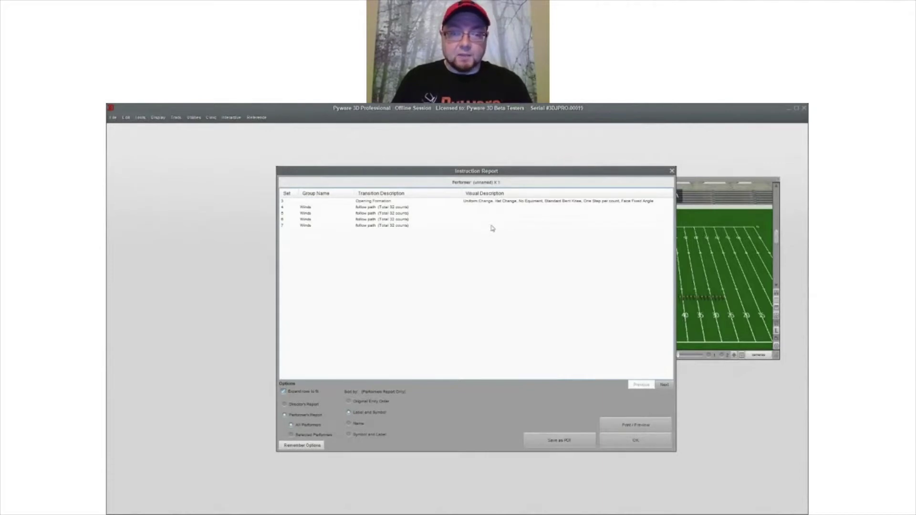
pyautogui.click(634, 440)
# - Open the personalized drill book print options, review the preferences and performer sorting, and close them without printing
pyautogui.click(113, 118)
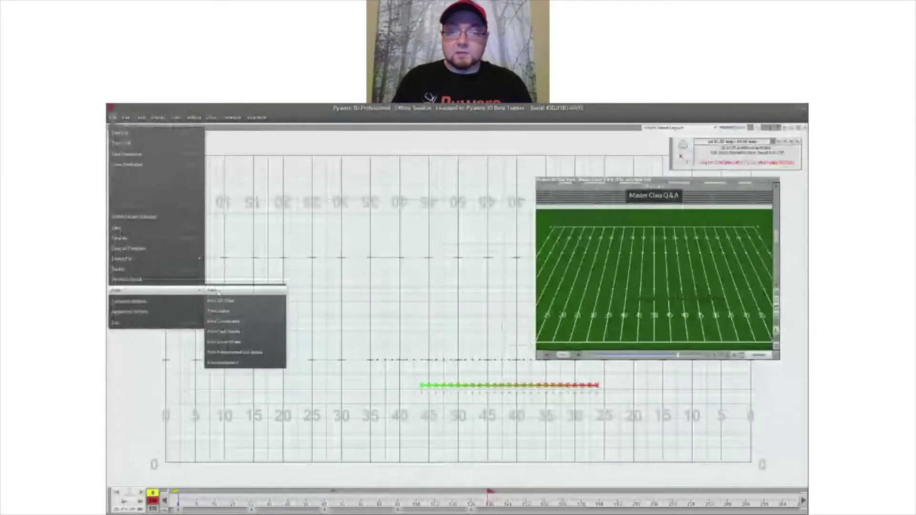
pyautogui.click(239, 354)
pyautogui.click(453, 324)
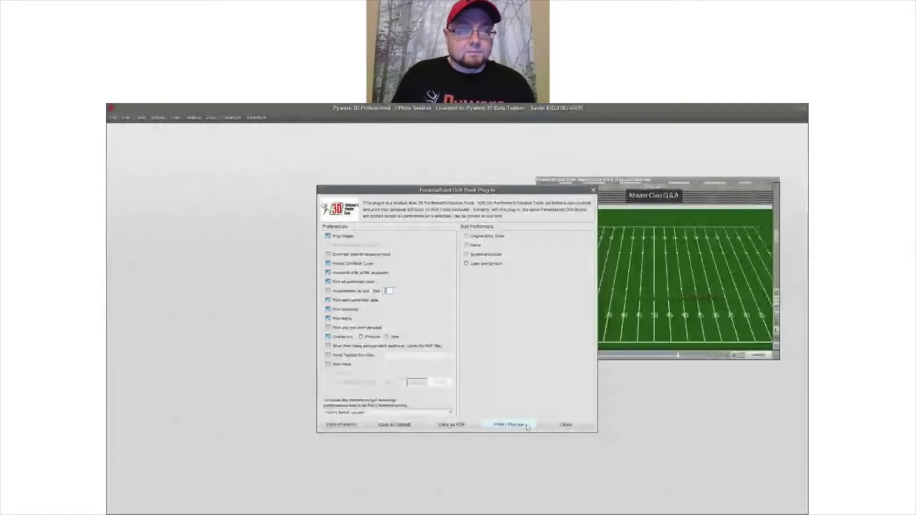
pyautogui.click(564, 426)
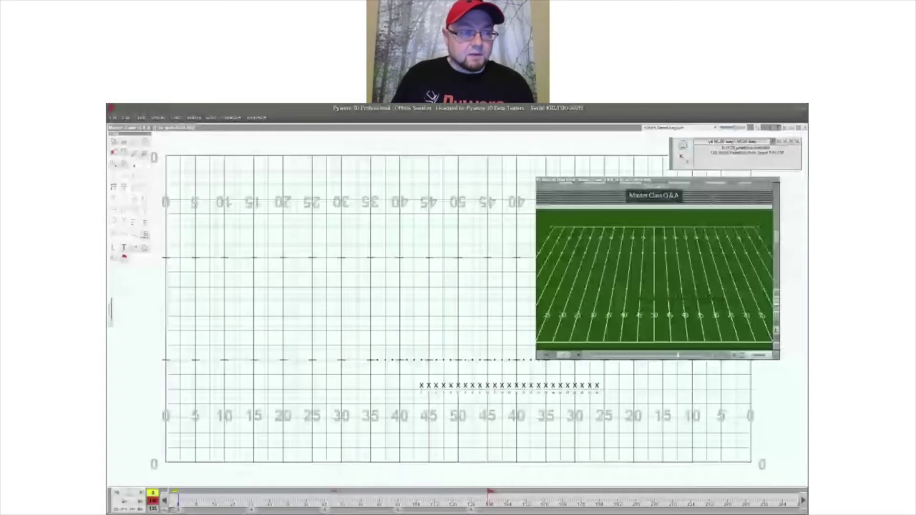
# - Show the Production Sheet and widen its set, count and transition columns until their headings are readable
pyautogui.click(111, 310)
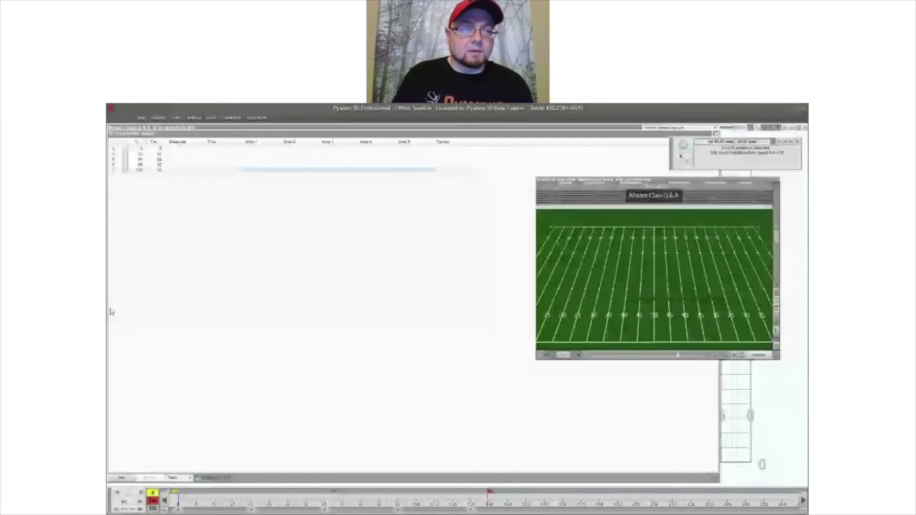
pyautogui.moveTo(123, 142); pyautogui.dragTo(147, 141)
pyautogui.moveTo(159, 141); pyautogui.dragTo(178, 141)
pyautogui.moveTo(197, 141); pyautogui.dragTo(208, 141)
# - Try a different starting number for the first set in the Production Sheet
pyautogui.click(114, 160)
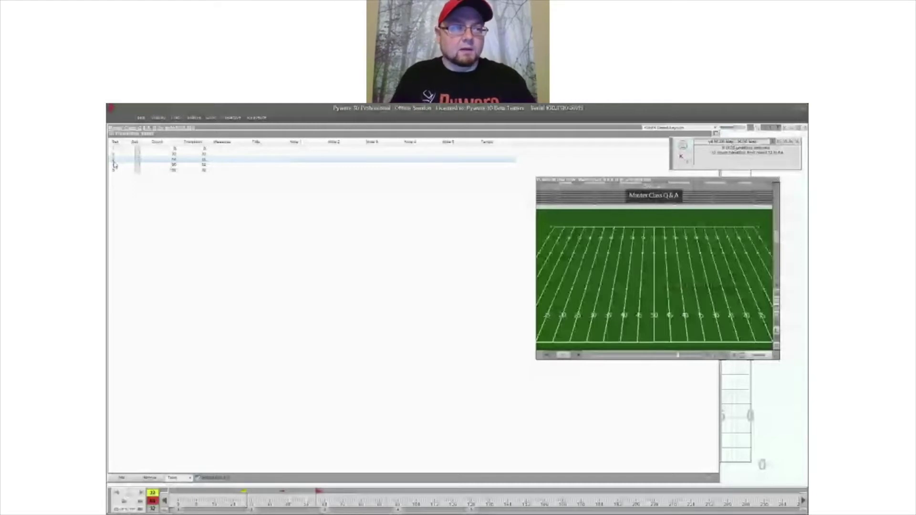
pyautogui.click(124, 150)
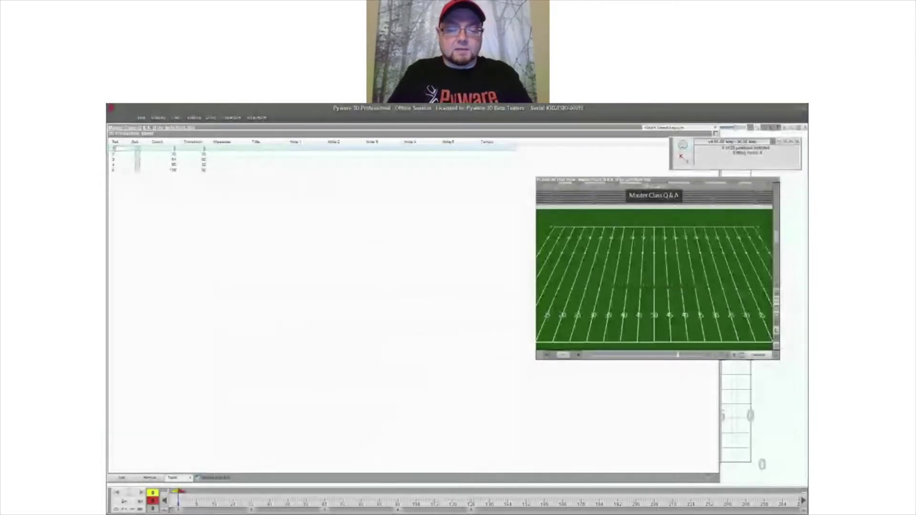
pyautogui.click(120, 159)
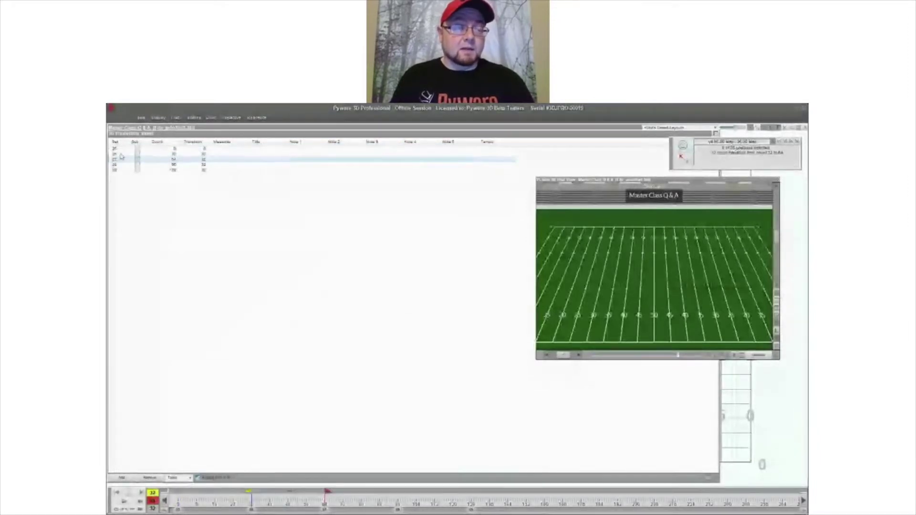
# - Renumber the sets in the Production Sheet by setting the first set's number to 1
pyautogui.click(120, 150)
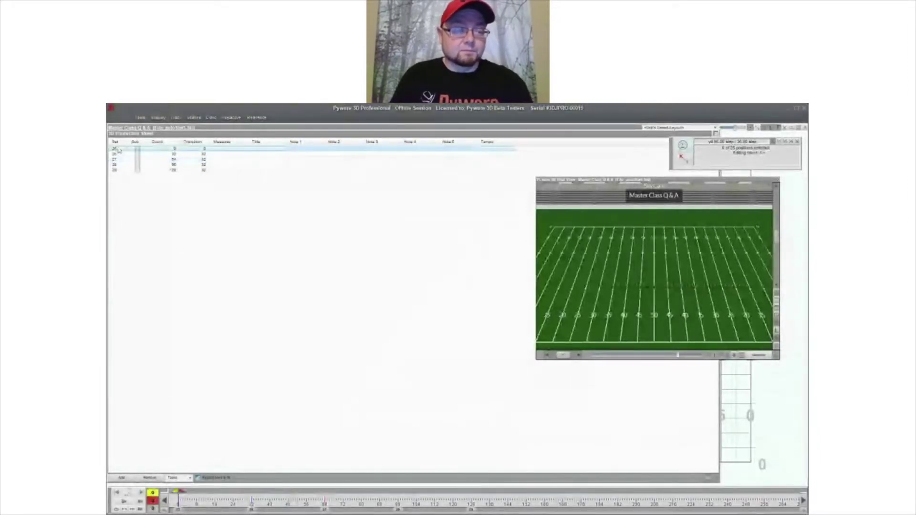
pyautogui.doubleClick(120, 150)
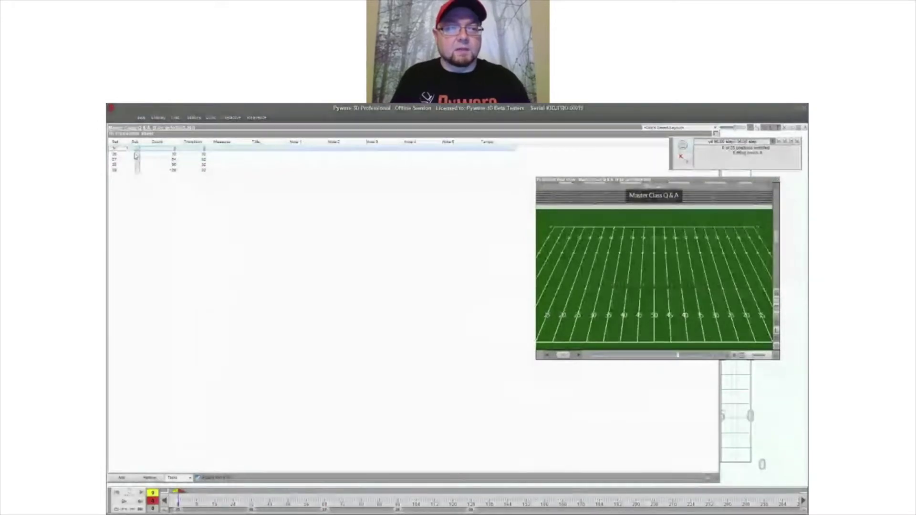
pyautogui.press('Return')
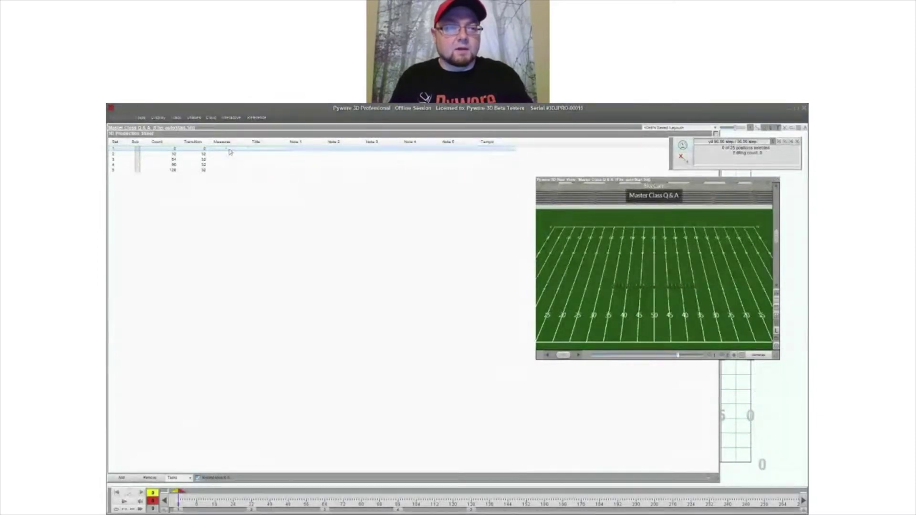
# - Enter the measures 1-8, 9-16, 17-24 and 25-32 for sets 2 to 5 in the Production Sheet
pyautogui.click(230, 155)
pyautogui.click(230, 155)
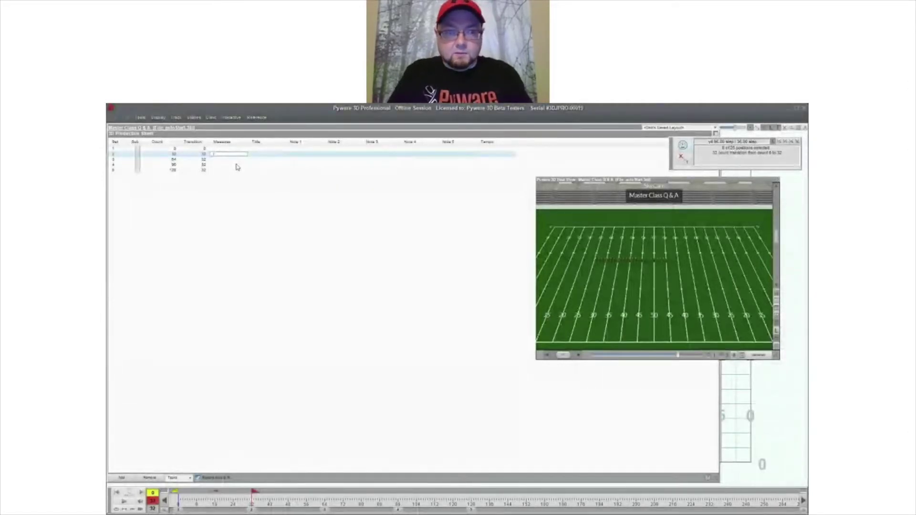
pyautogui.write('1-')
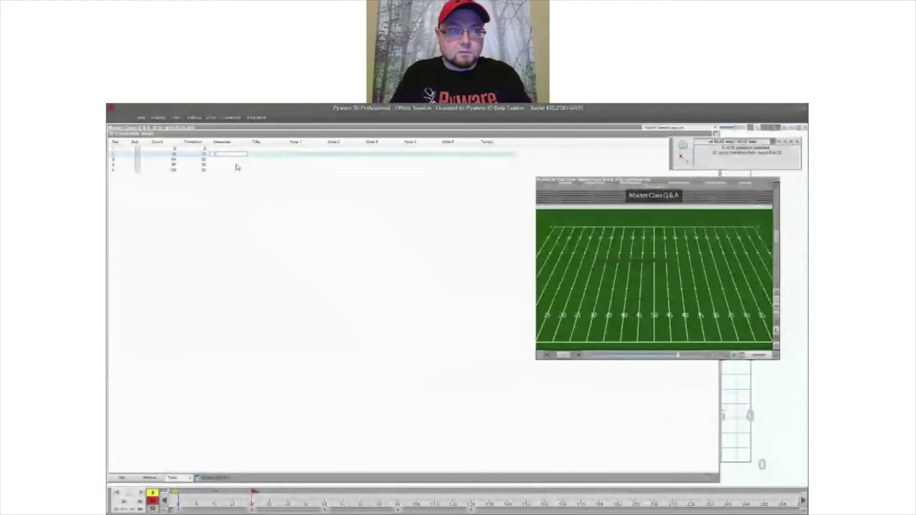
pyautogui.write('8')
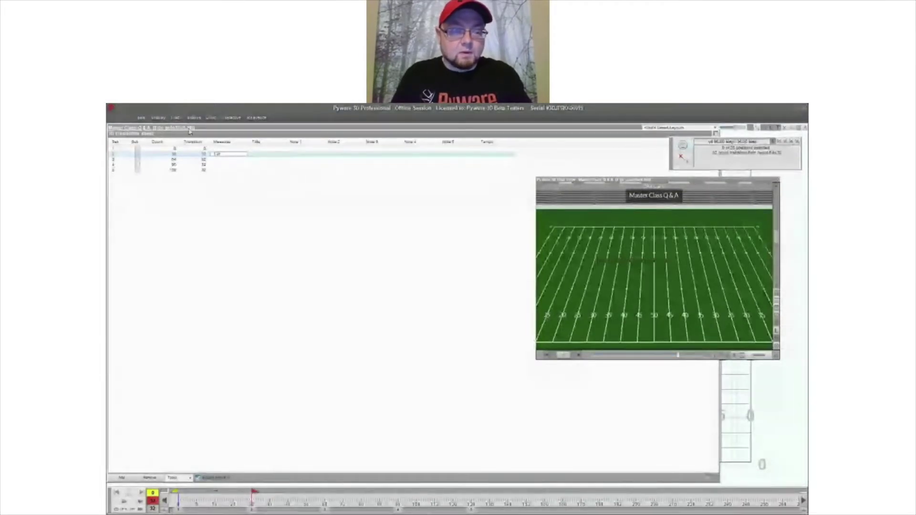
pyautogui.click(228, 163)
pyautogui.click(227, 161)
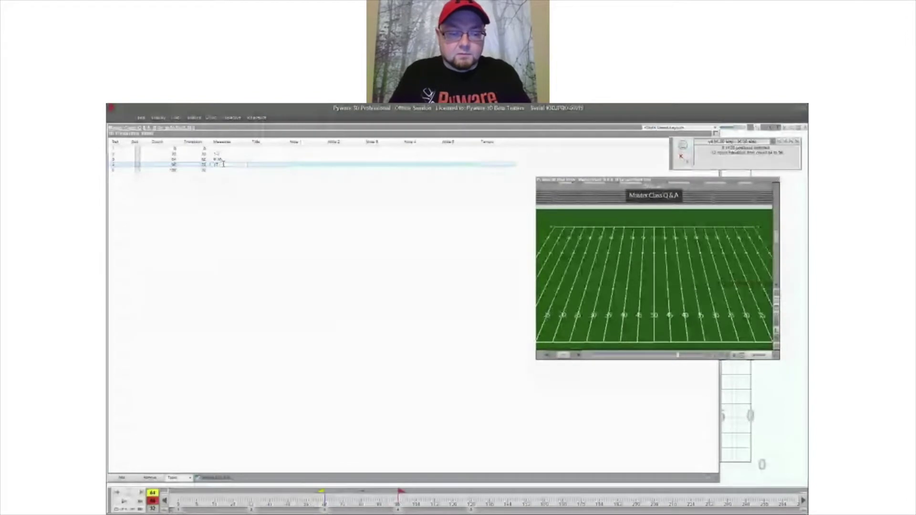
pyautogui.write('-24')
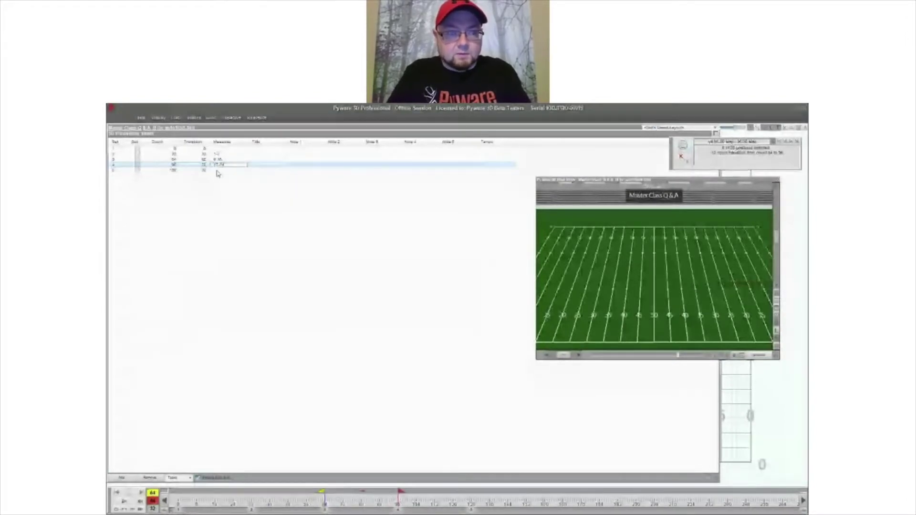
pyautogui.click(220, 169)
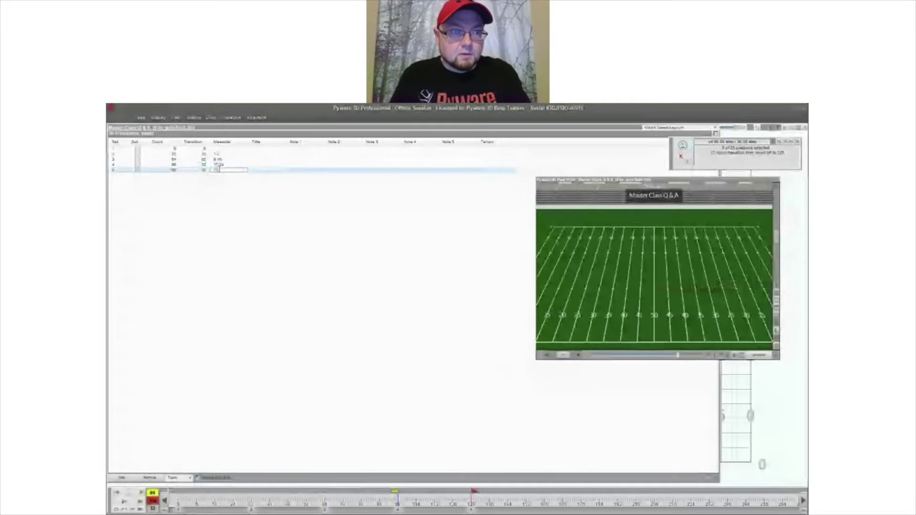
pyautogui.write('25-32')
pyautogui.click(217, 160)
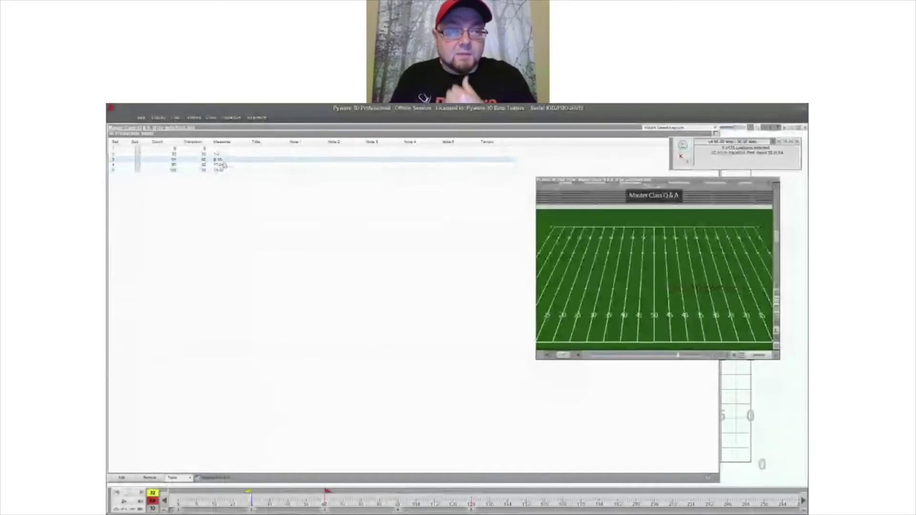
# - Enter the title "A" for set 3 and "Big Hit" for set 5 in the Production Sheet
pyautogui.click(268, 156)
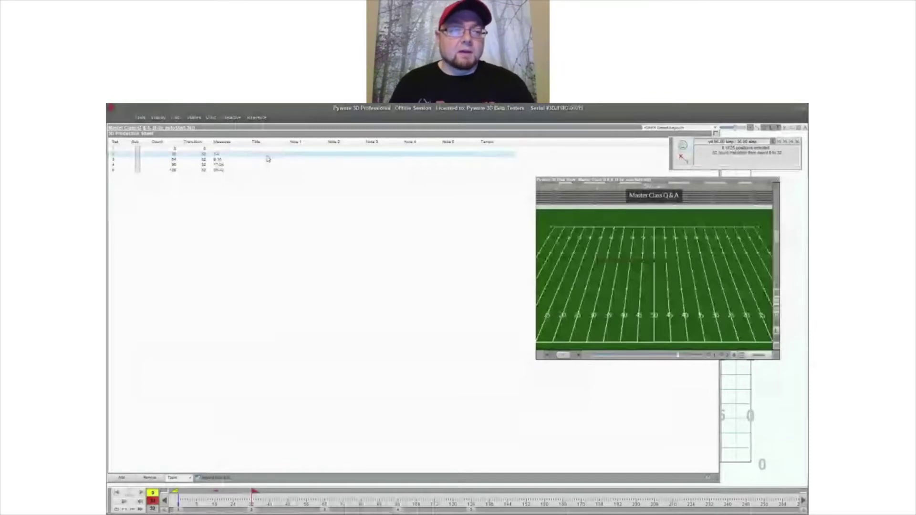
pyautogui.click(266, 160)
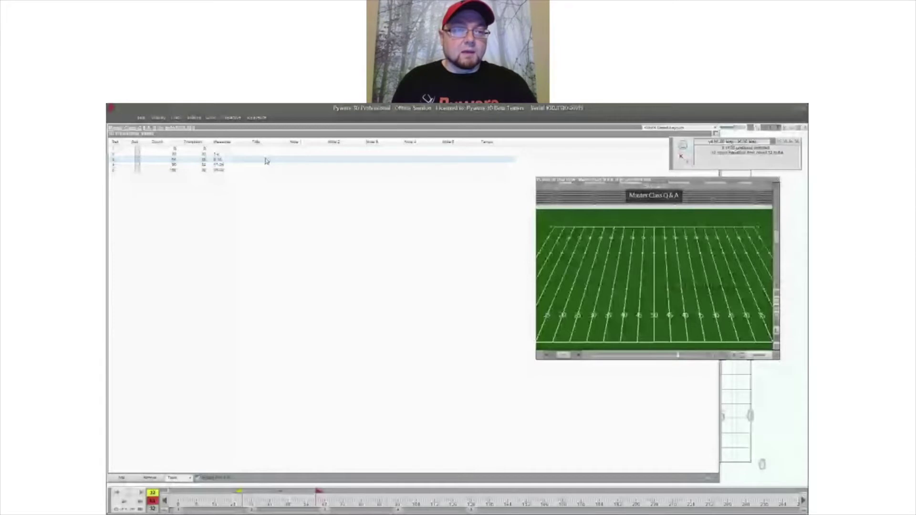
pyautogui.click(266, 159)
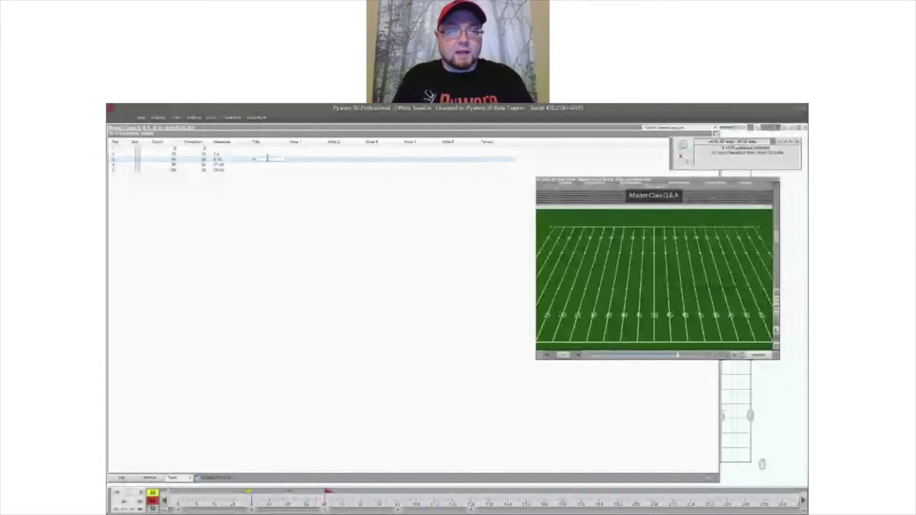
pyautogui.press('BackSpace')
pyautogui.press('BackSpace')
pyautogui.click(260, 172)
pyautogui.click(267, 170)
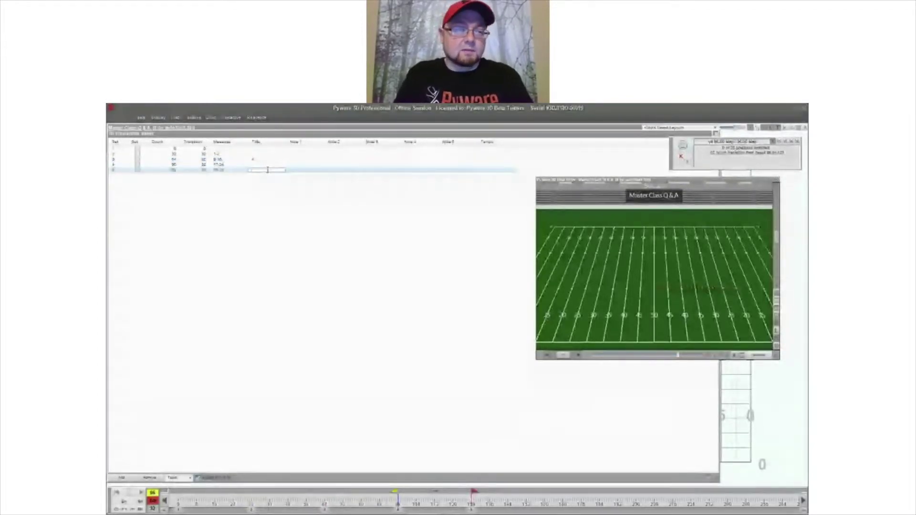
pyautogui.write('The hit')
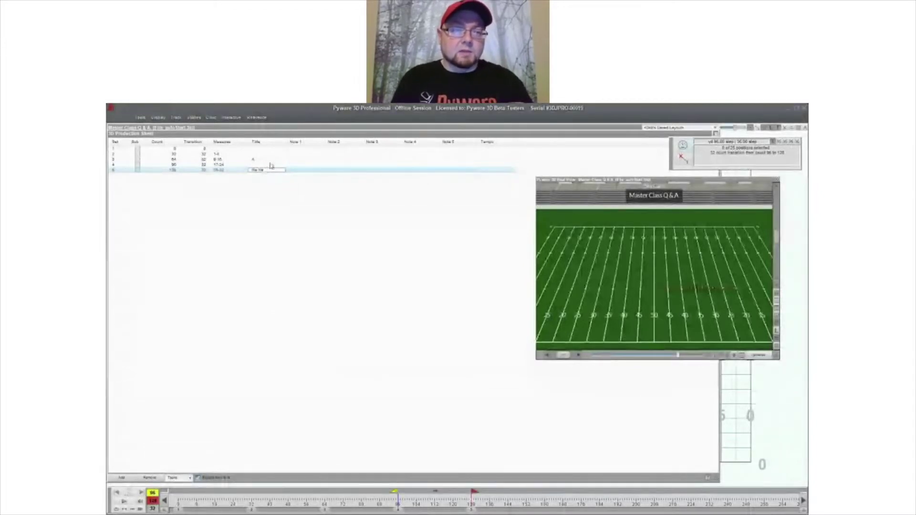
pyautogui.click(271, 164)
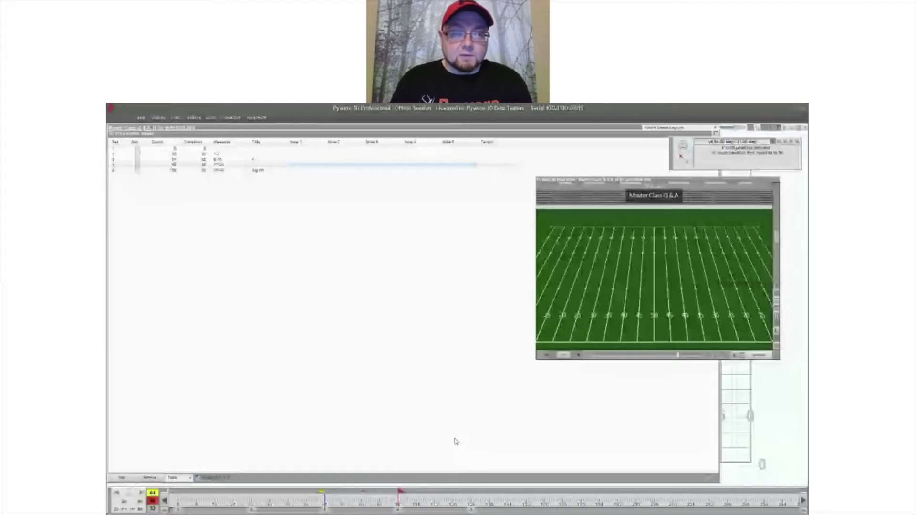
pyautogui.click(357, 489)
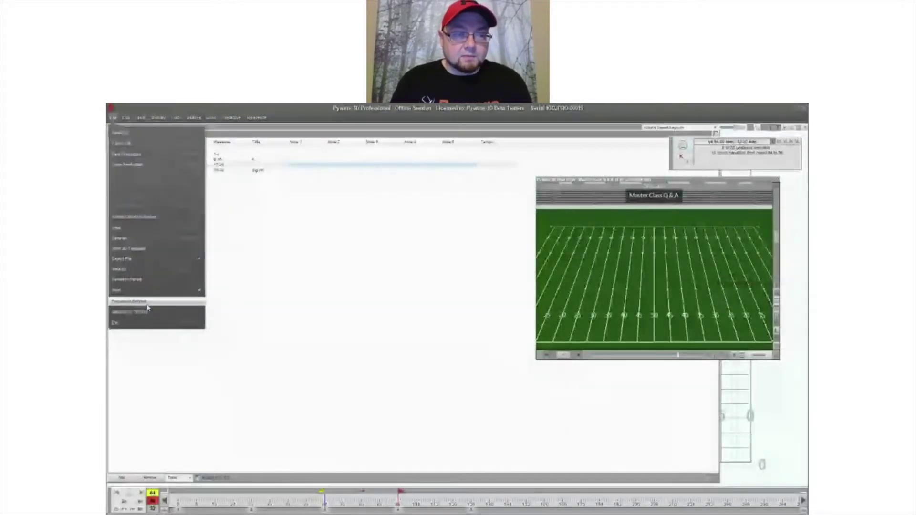
pyautogui.click(148, 307)
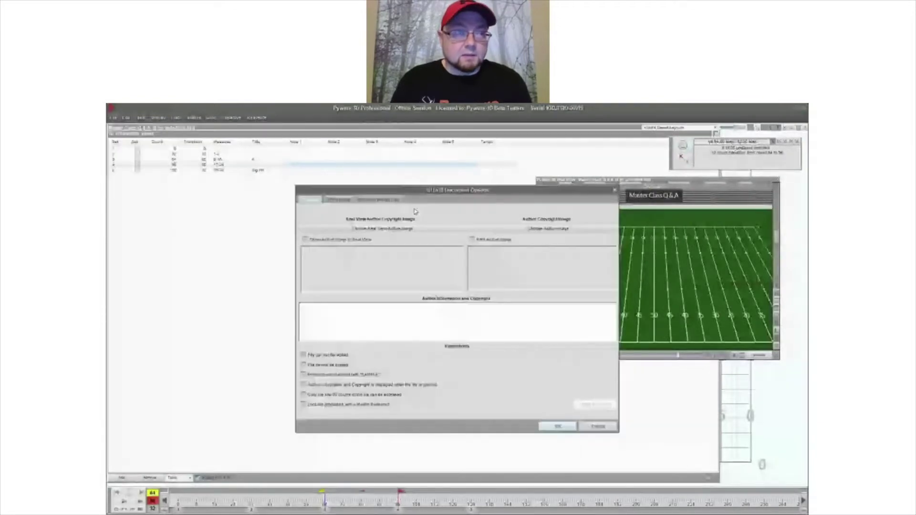
pyautogui.press('Escape')
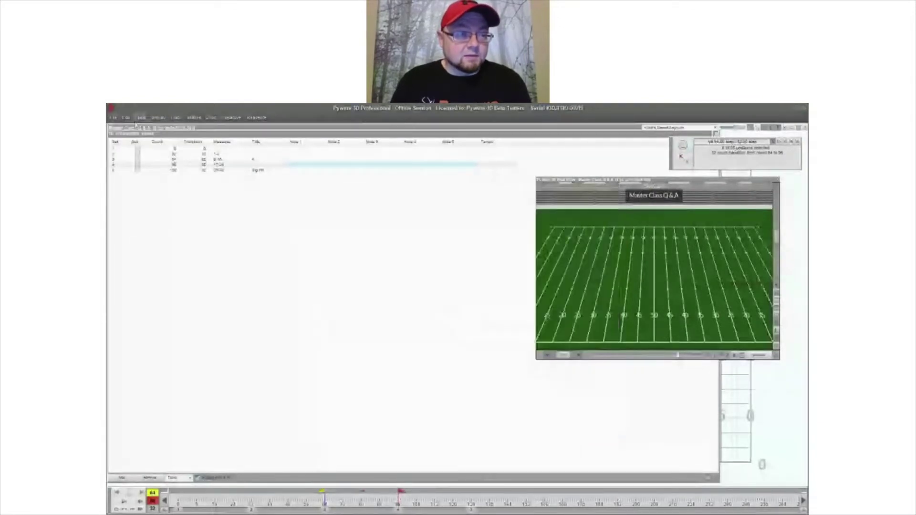
# - Set the application options to show titles on the count track, and go to the transition from count 96 to 128 on the field
pyautogui.click(113, 118)
pyautogui.press('Return')
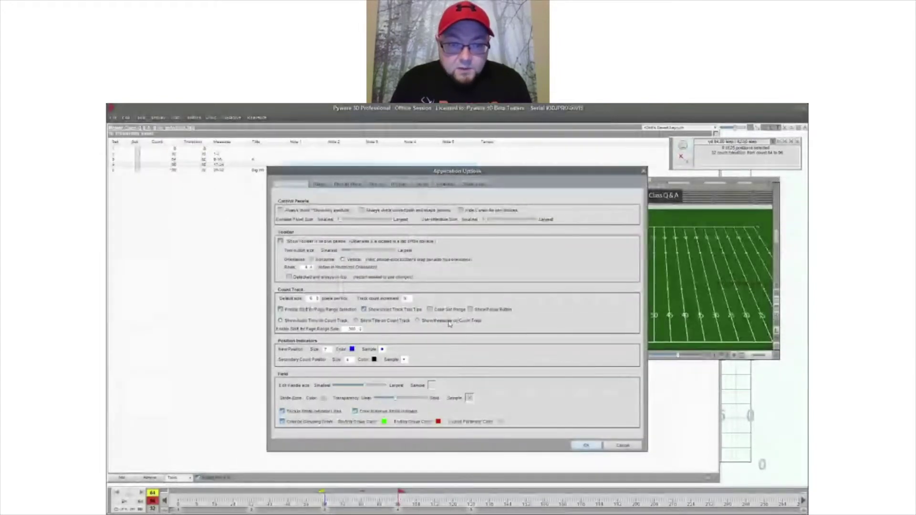
pyautogui.click(587, 445)
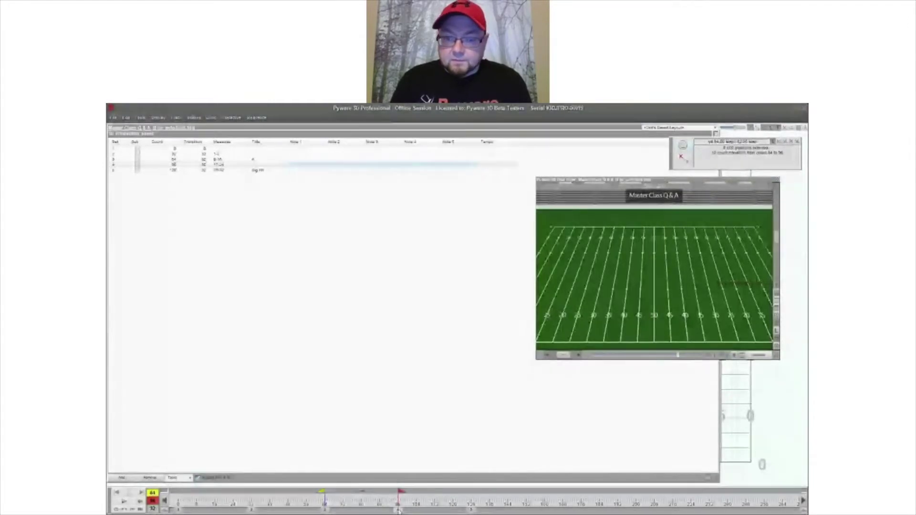
pyautogui.click(386, 499)
pyautogui.click(435, 494)
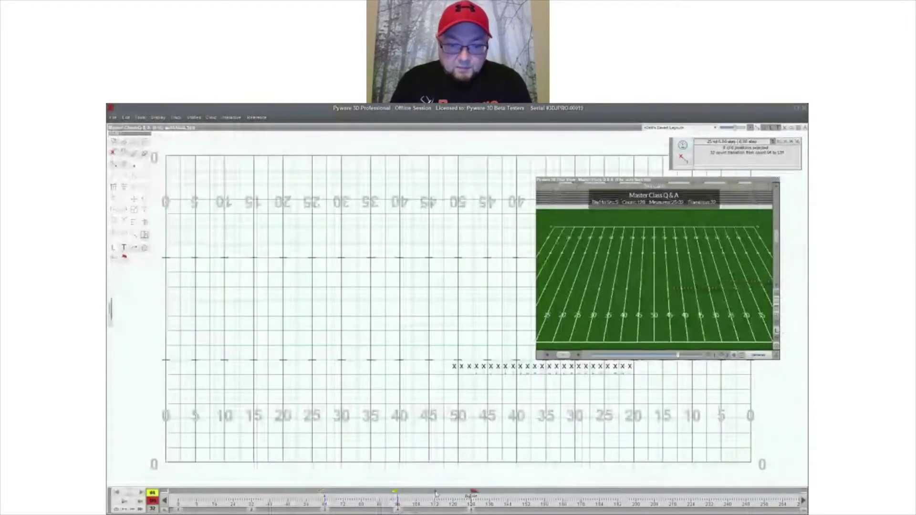
# - Enter "Winds All Float 32 Counts" as Note 1 for set 2 in the Production Sheet
pyautogui.click(328, 499)
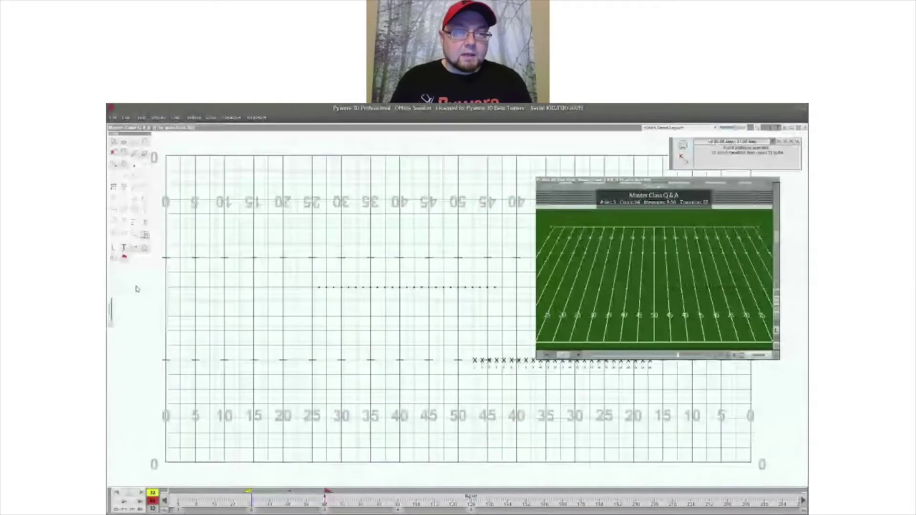
pyautogui.click(111, 310)
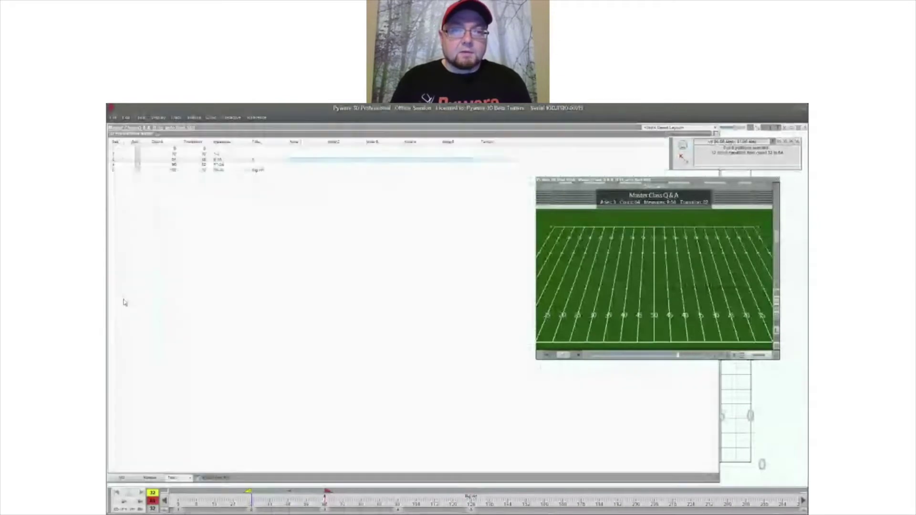
pyautogui.click(300, 153)
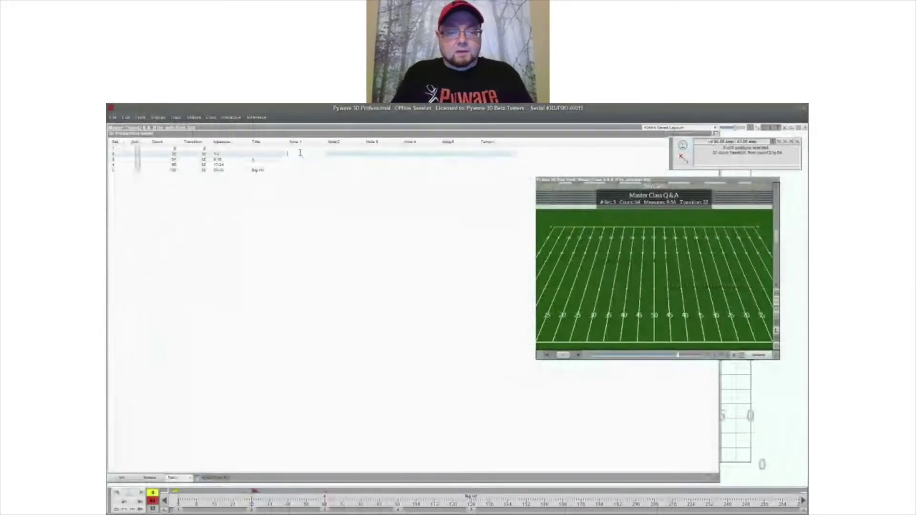
pyautogui.write('Band')
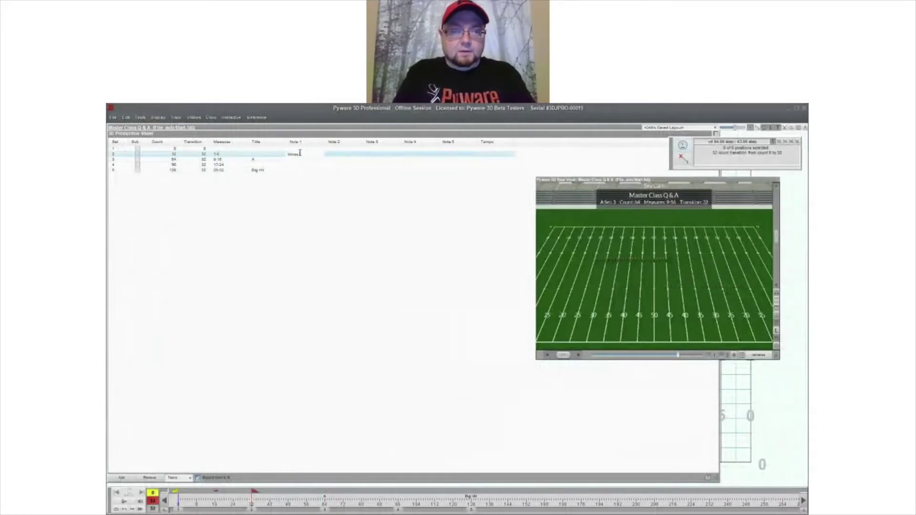
pyautogui.write('s all Float')
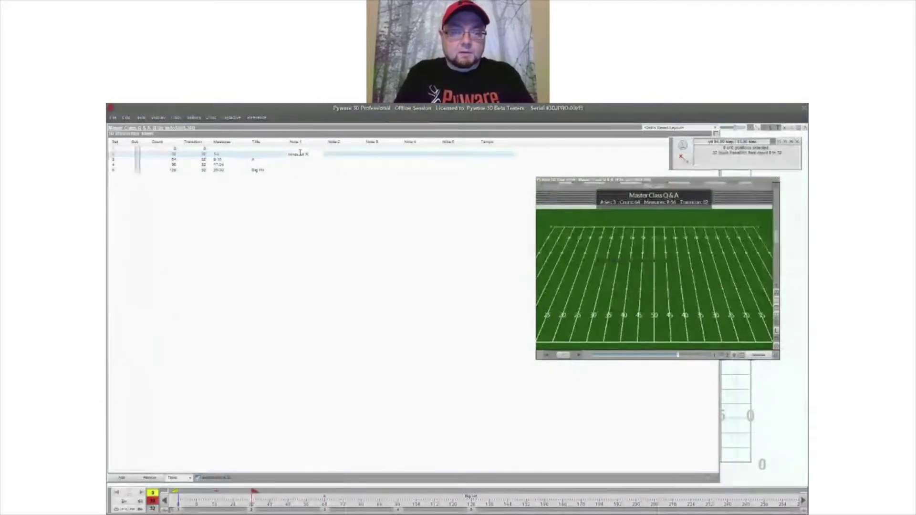
pyautogui.write(' 32')
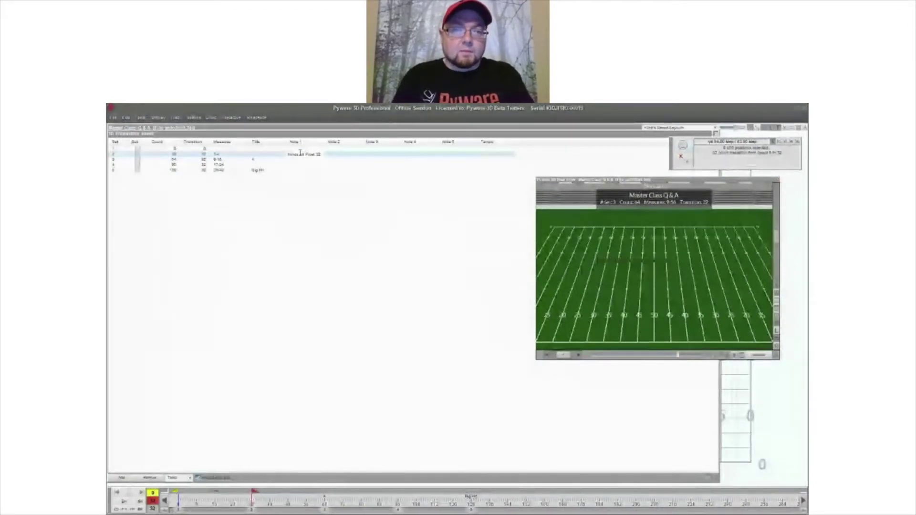
pyautogui.click(348, 159)
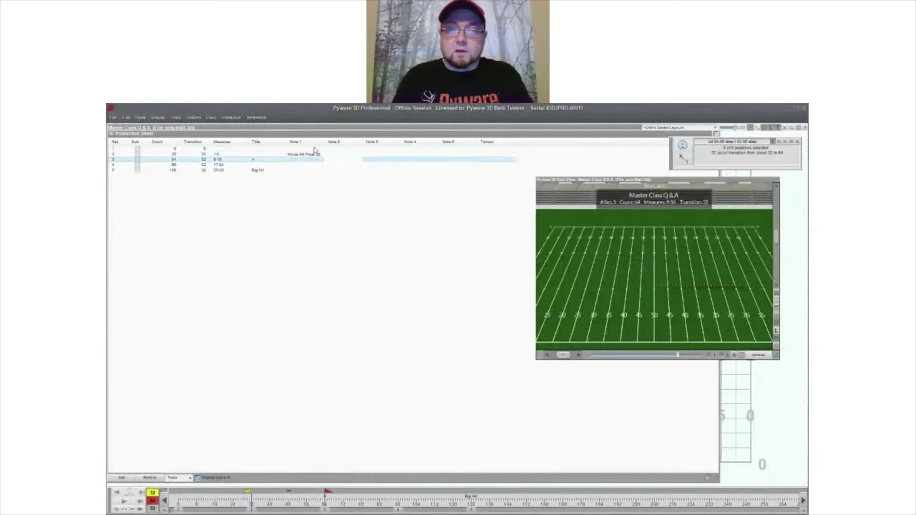
# - Look through set 2's note cells, open its Note 1 in the larger note editor and close the editor
pyautogui.click(304, 154)
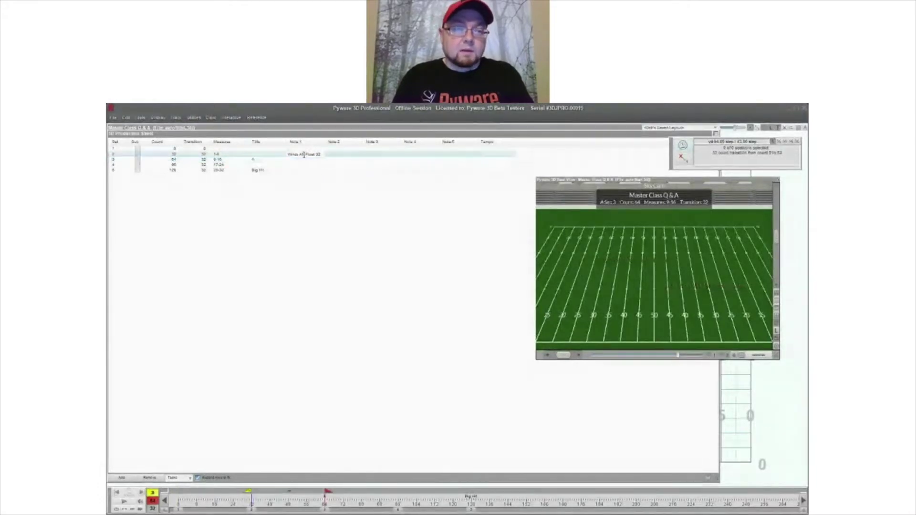
pyautogui.click(338, 154)
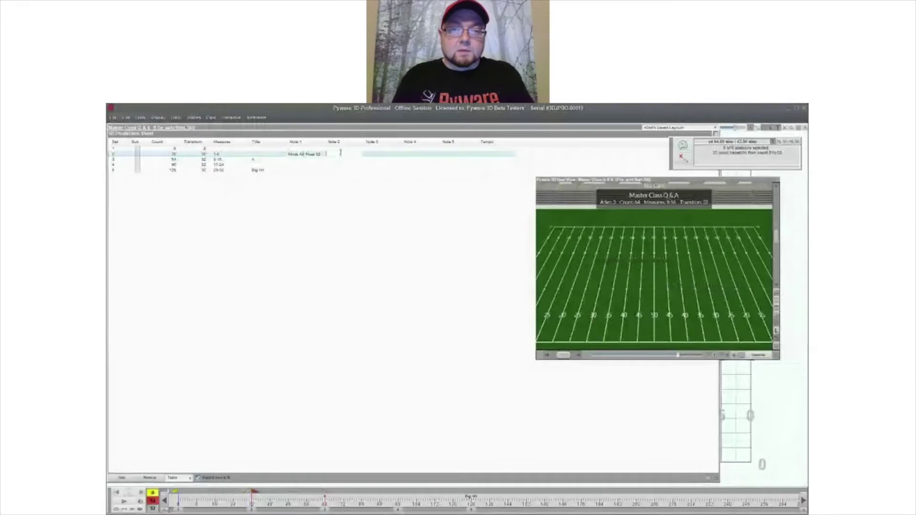
pyautogui.click(378, 155)
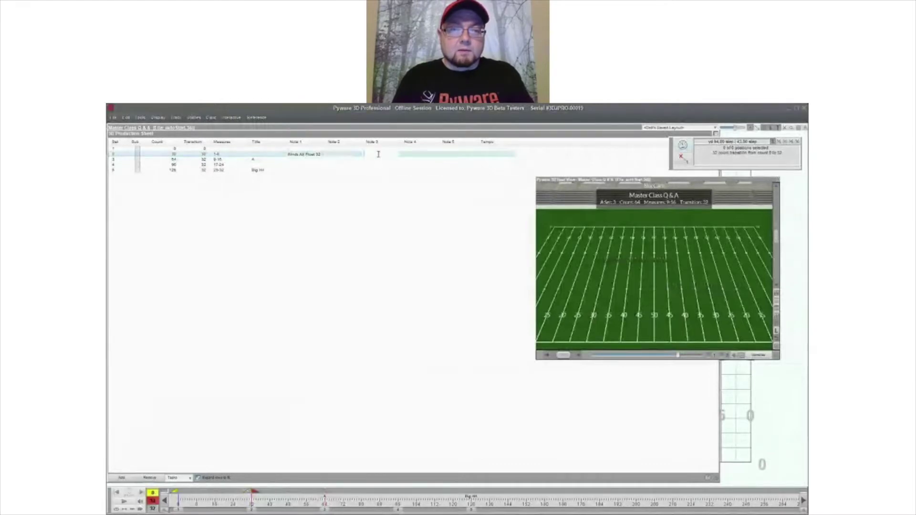
pyautogui.doubleClick(300, 159)
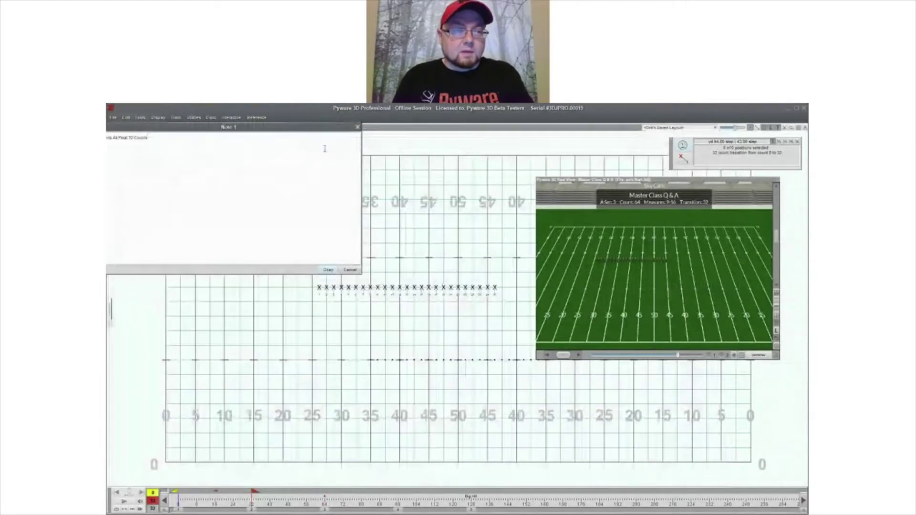
pyautogui.click(358, 127)
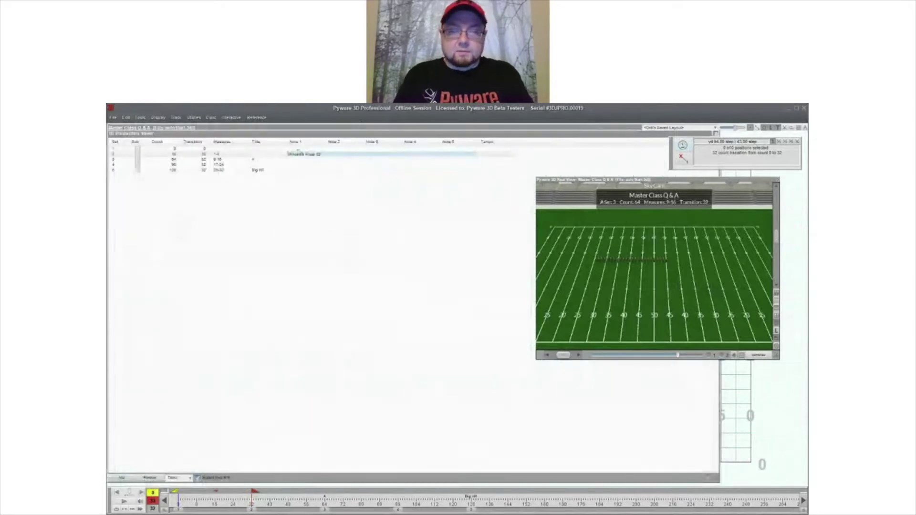
# - Change set 2's Note 1 to read "Woodwinds All Float 32 Counts"
pyautogui.click(304, 155)
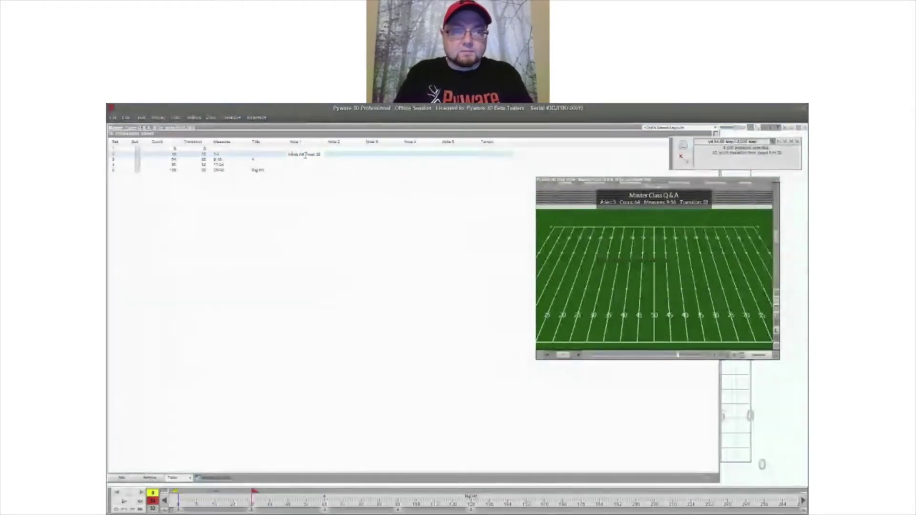
pyautogui.write('Woodw')
pyautogui.press('Delete')
pyautogui.press('BackSpace')
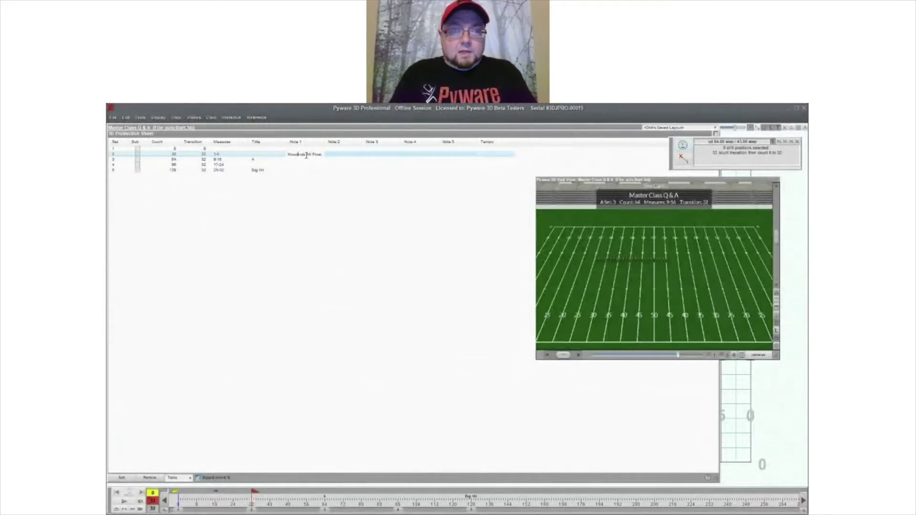
pyautogui.write('w')
# - Enter "Brass All Float 32 Counts" as Note 2 and "Percussion Hold 32" as Note 3 for set 2
pyautogui.click(350, 155)
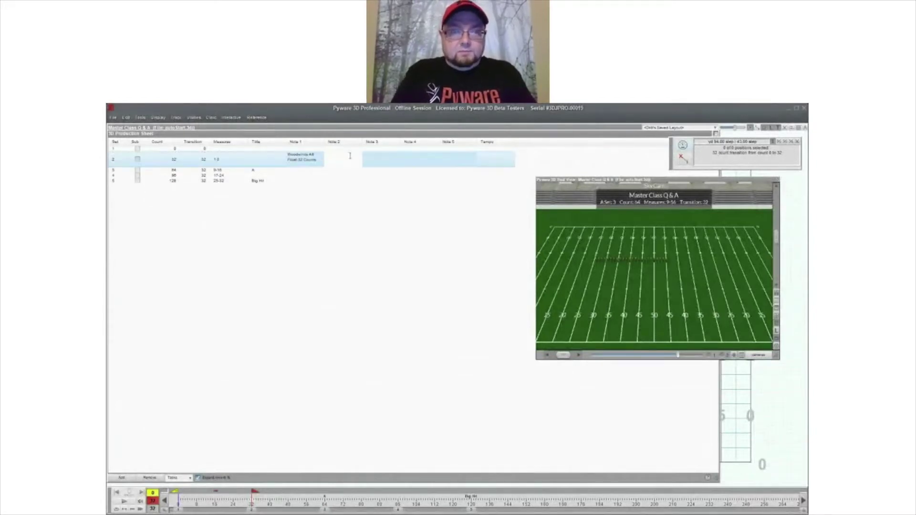
pyautogui.write('Brass Alt Front')
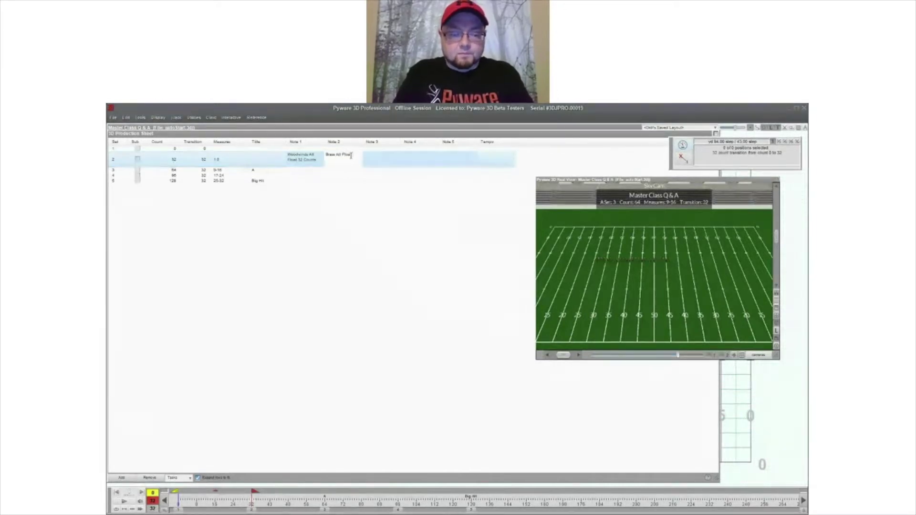
pyautogui.write(' 32 Counts')
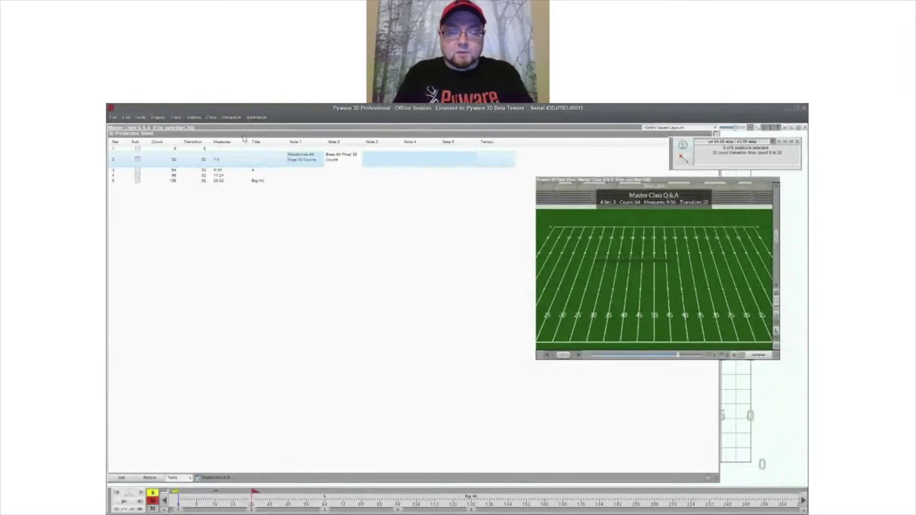
pyautogui.click(384, 155)
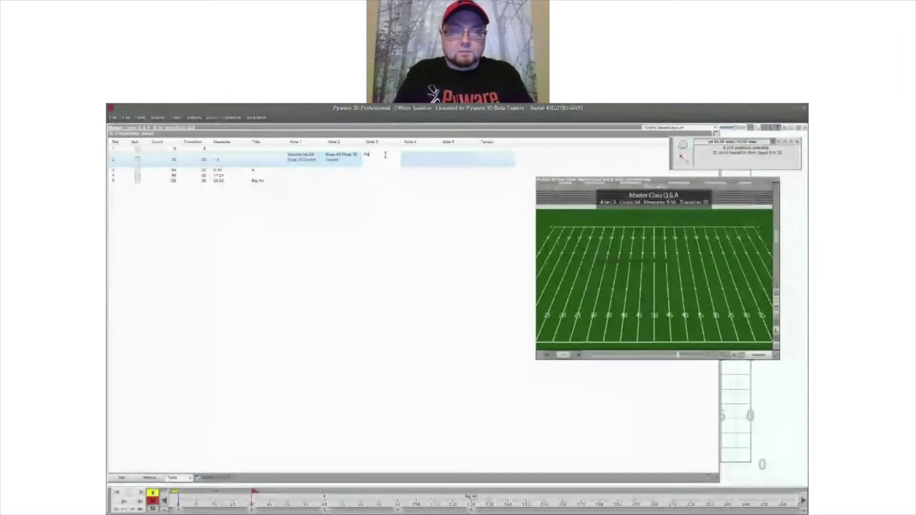
pyautogui.write('Percussion')
pyautogui.press('BackSpace')
pyautogui.press('BackSpace')
pyautogui.press('BackSpace')
pyautogui.write('ussion Hold')
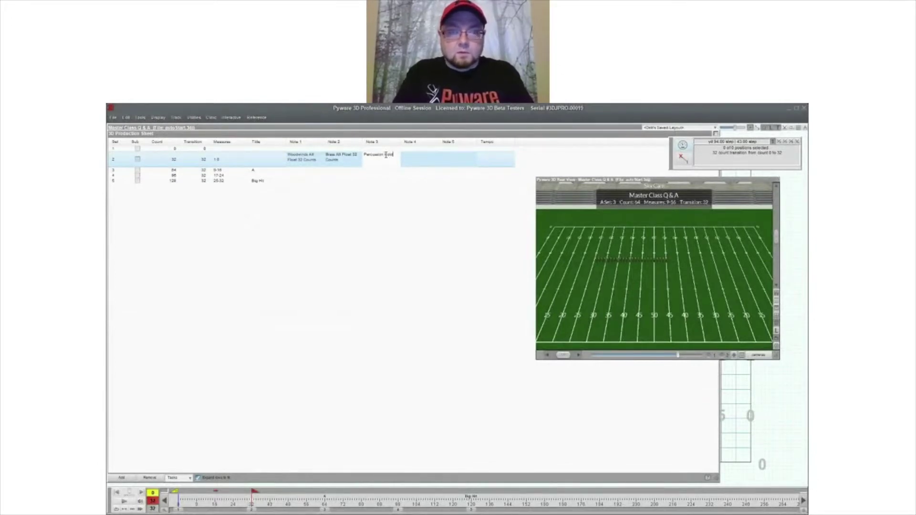
pyautogui.write(' 32')
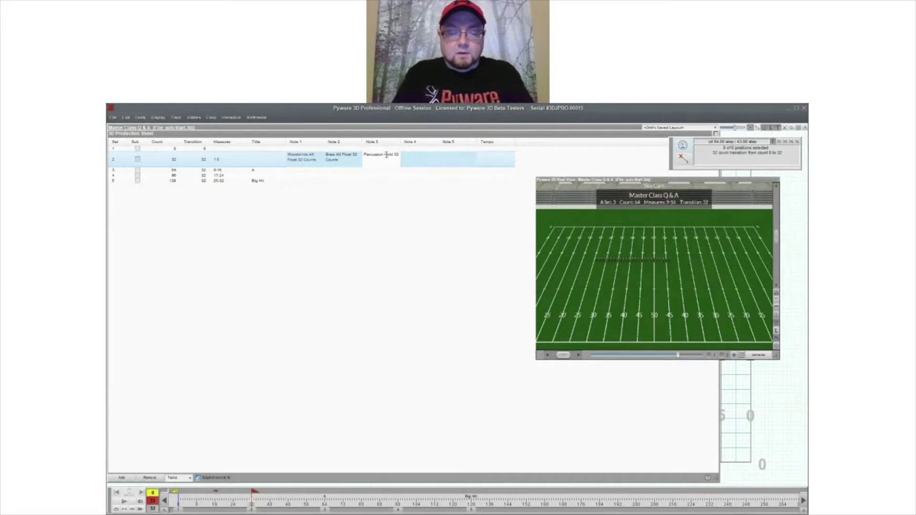
# - Enter "Guard Float 16 Hold 16" as Note 4 for set 2
pyautogui.click(420, 157)
pyautogui.write('Guard')
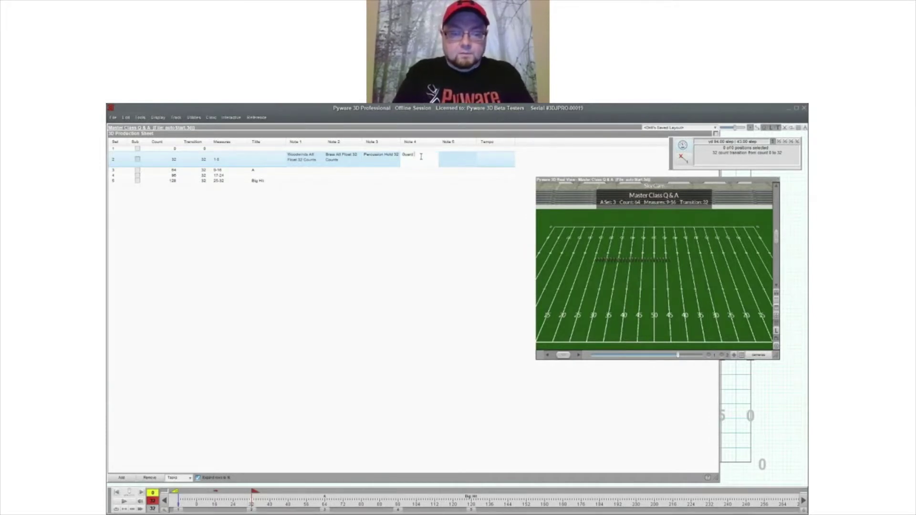
pyautogui.write(' Float 16')
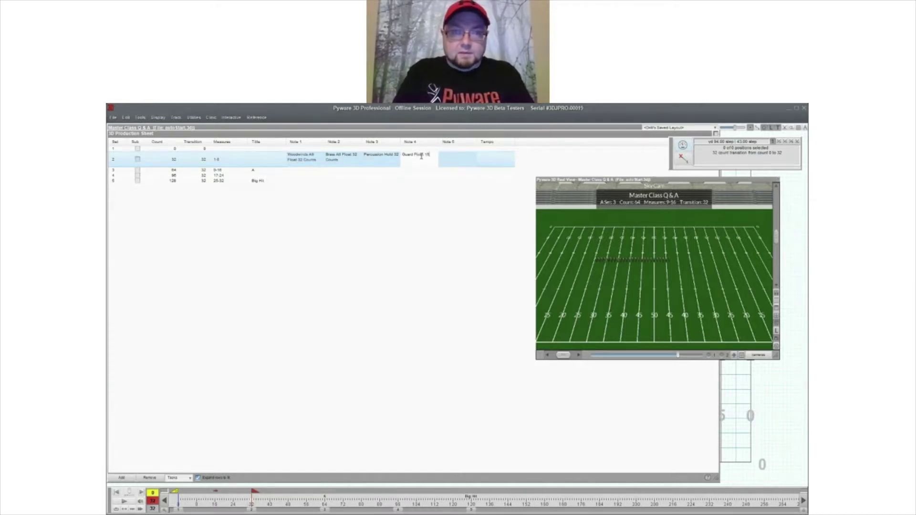
pyautogui.write(' Holding')
pyautogui.press('BackSpace')
pyautogui.press('BackSpace')
pyautogui.press('BackSpace')
pyautogui.write('16')
pyautogui.click(422, 177)
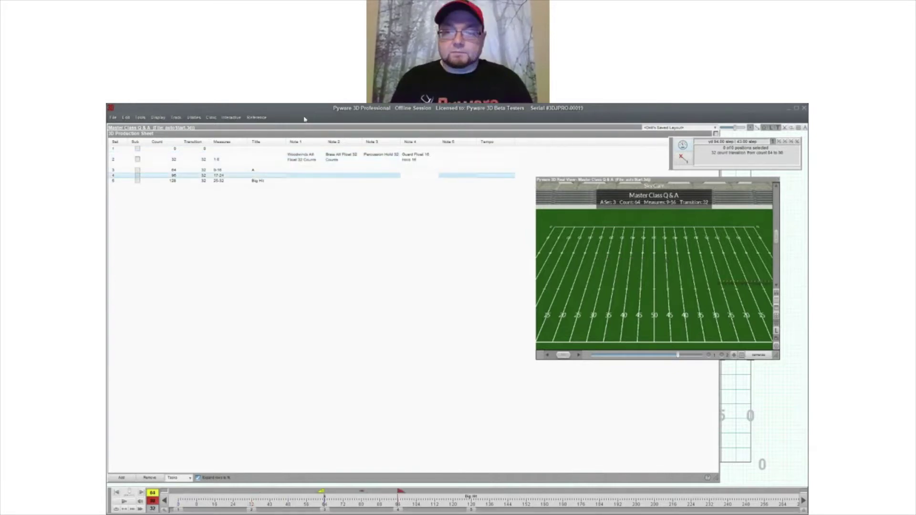
# - Close the Production Sheet and open the Print Charts dialog, saving the drill's changes, and enlarge the dialog
pyautogui.click(716, 134)
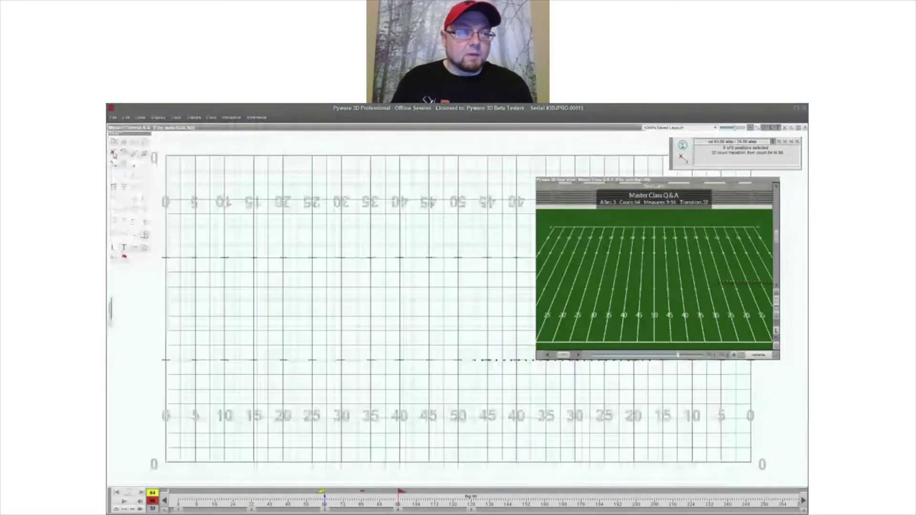
pyautogui.click(113, 117)
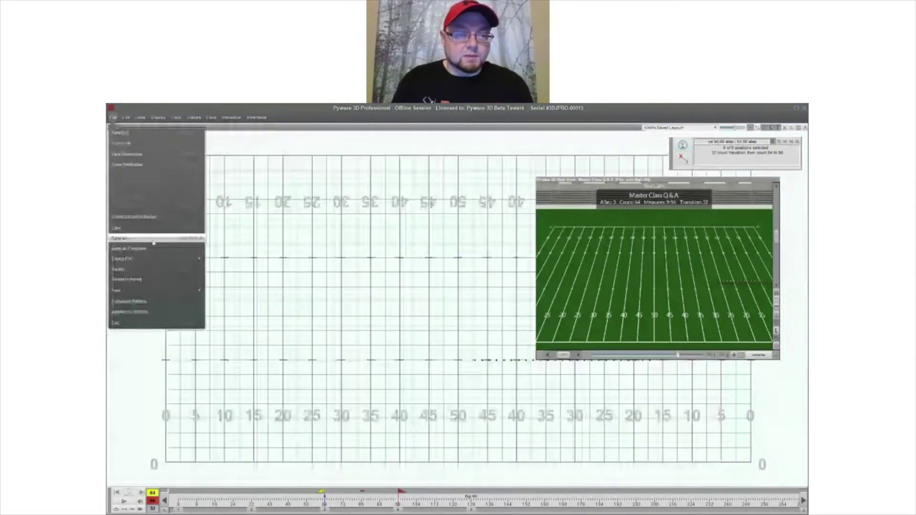
pyautogui.moveTo(170, 291)
pyautogui.click(241, 313)
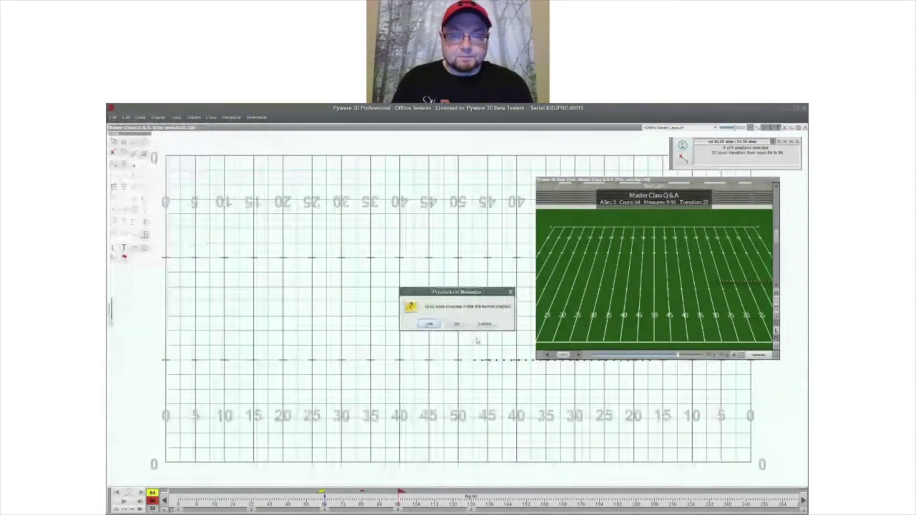
pyautogui.click(435, 325)
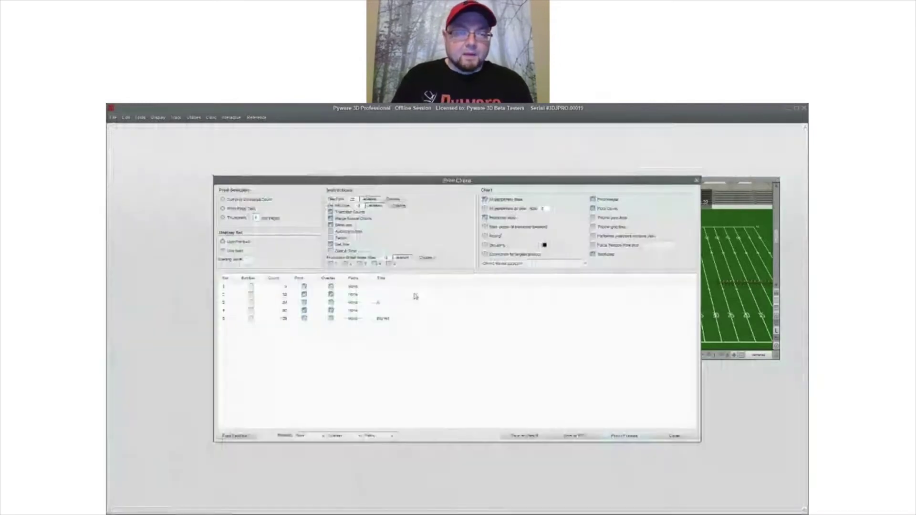
pyautogui.moveTo(335, 183); pyautogui.dragTo(281, 149)
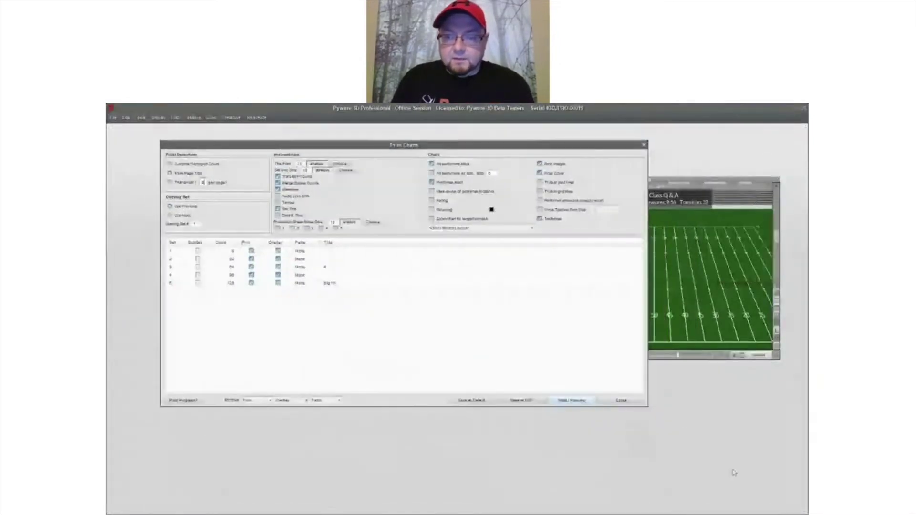
pyautogui.moveTo(655, 408); pyautogui.dragTo(714, 479)
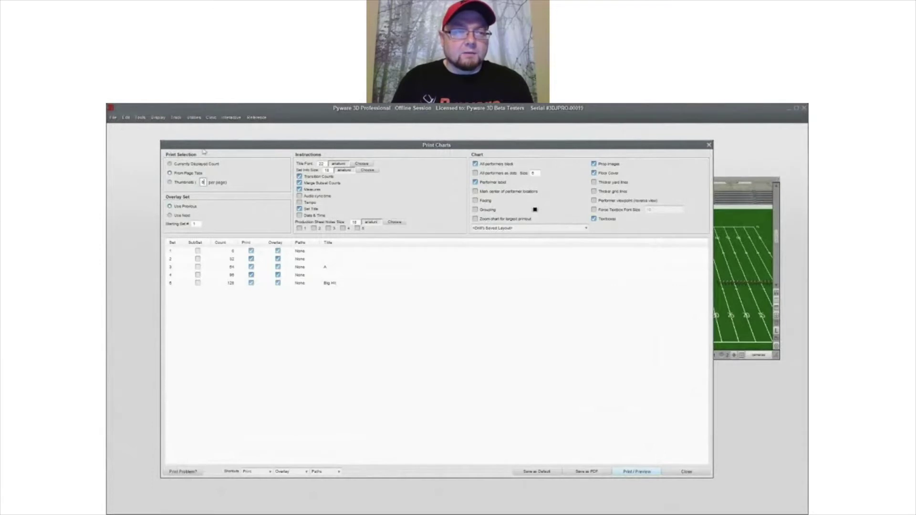
# - Try the Currently Displayed Count selection, return to From Page Tabs, and switch printing of sets 2 and 4 off and on again
pyautogui.click(183, 165)
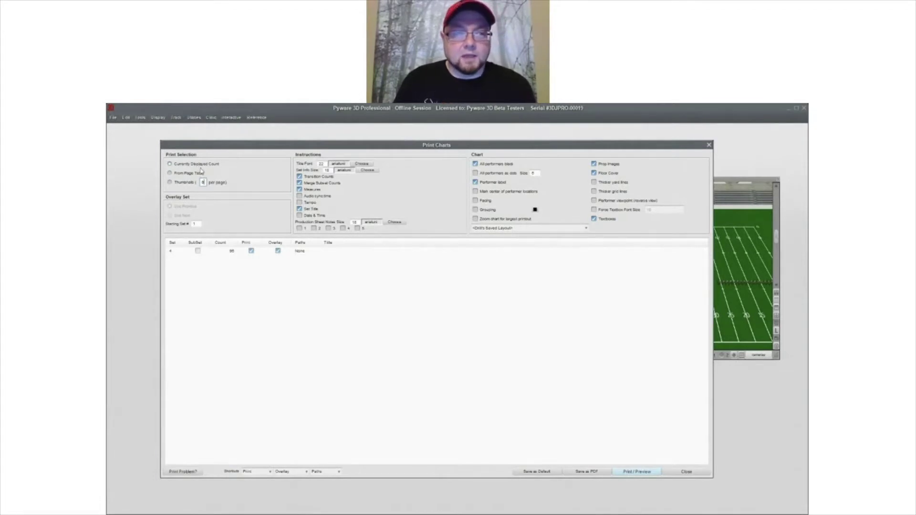
pyautogui.click(187, 174)
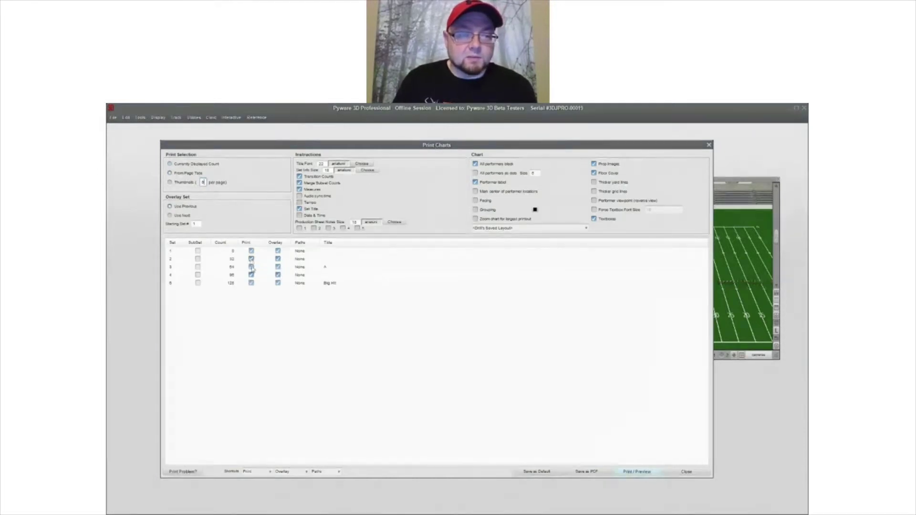
pyautogui.click(252, 274)
pyautogui.click(252, 259)
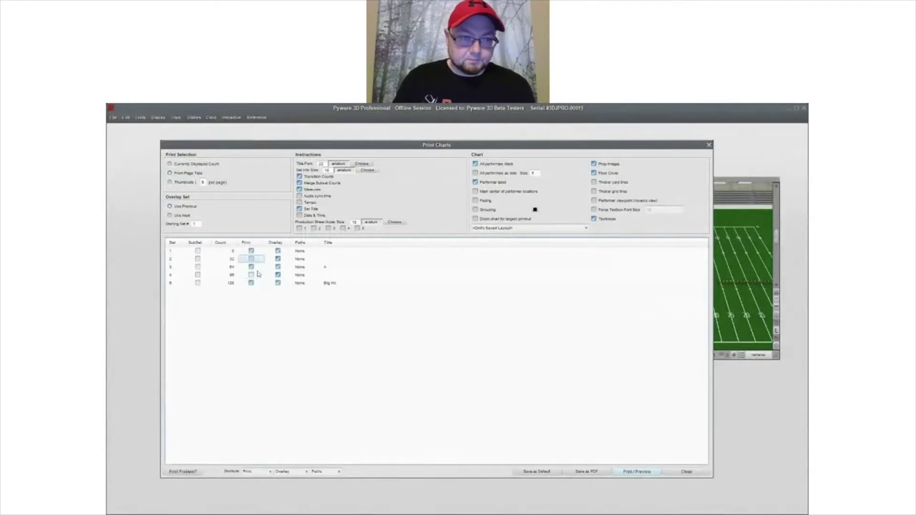
pyautogui.click(251, 259)
pyautogui.click(252, 275)
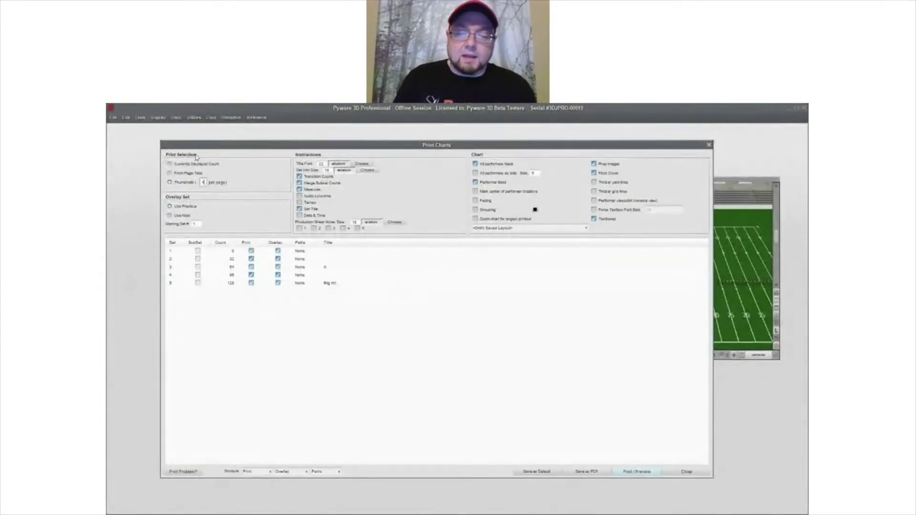
# - Preview the charts as thumbnails with 4 per page in an enlarged print preview
pyautogui.click(643, 473)
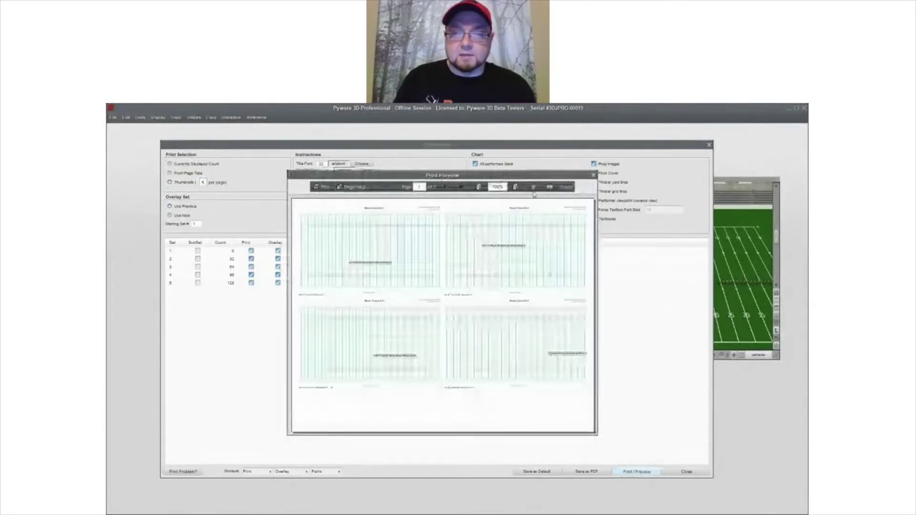
pyautogui.click(517, 187)
pyautogui.moveTo(529, 122); pyautogui.dragTo(479, 129)
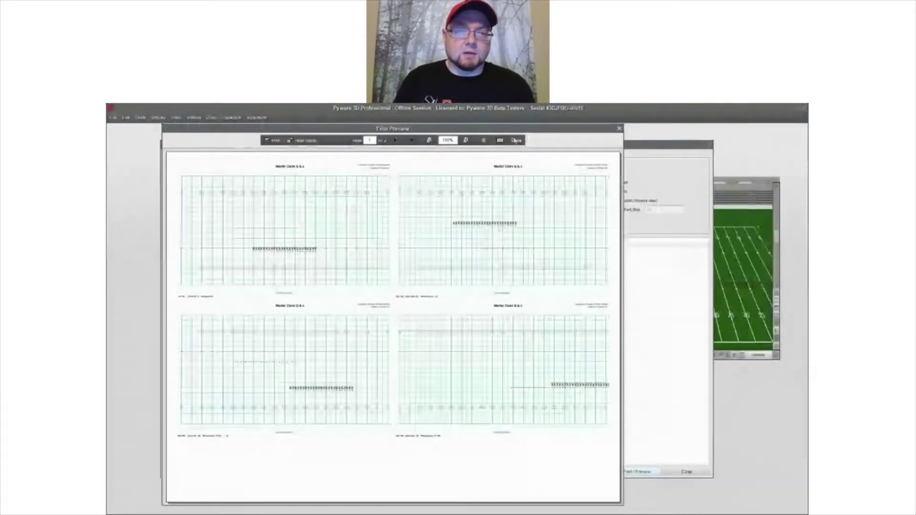
# - Close the print preview and switch the overlay of individual sets off and on again in the set list
pyautogui.click(515, 140)
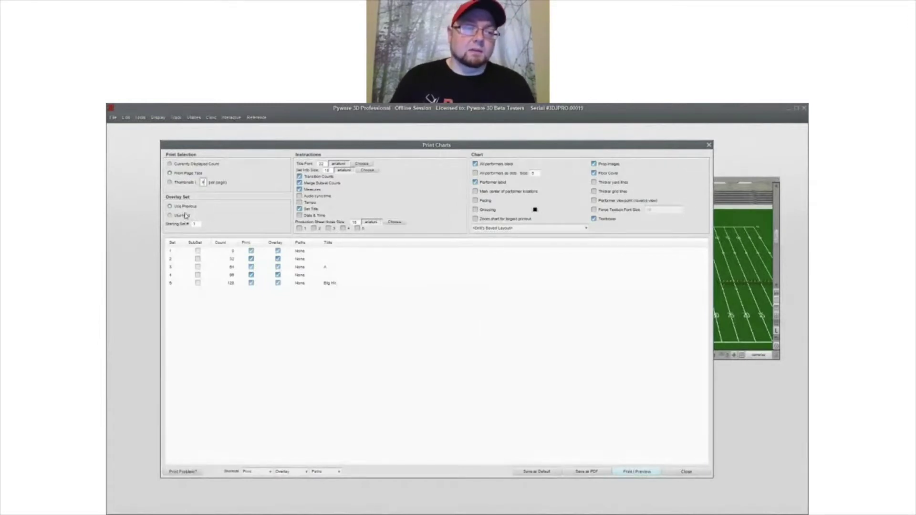
pyautogui.click(278, 252)
pyautogui.click(278, 266)
pyautogui.click(278, 274)
pyautogui.click(278, 283)
pyautogui.click(277, 283)
pyautogui.click(277, 275)
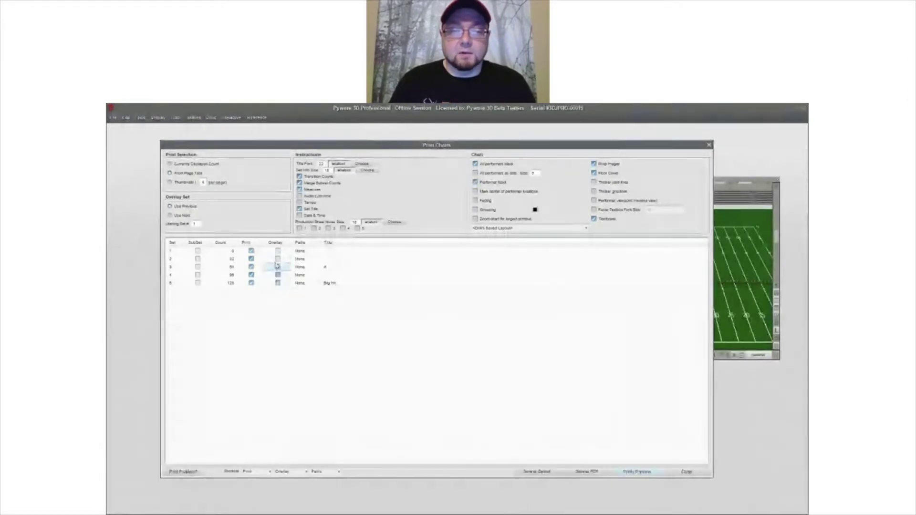
pyautogui.click(278, 267)
pyautogui.click(277, 258)
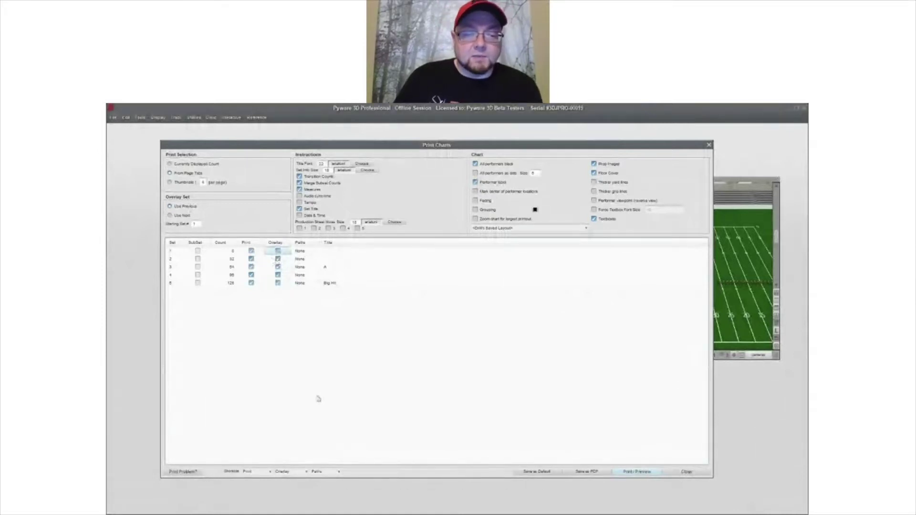
# - Use the bulk shortcuts to switch Print and Overlay off for all sets and back on for all
pyautogui.click(253, 472)
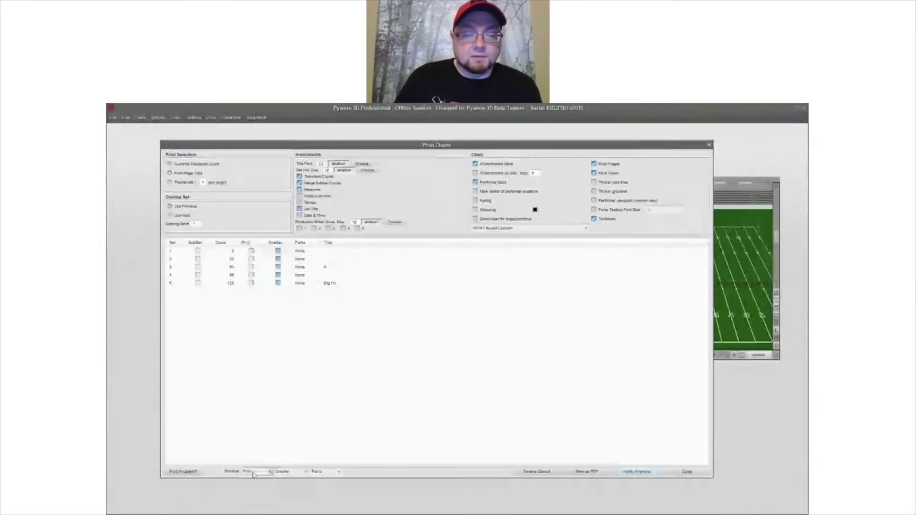
pyautogui.click(253, 472)
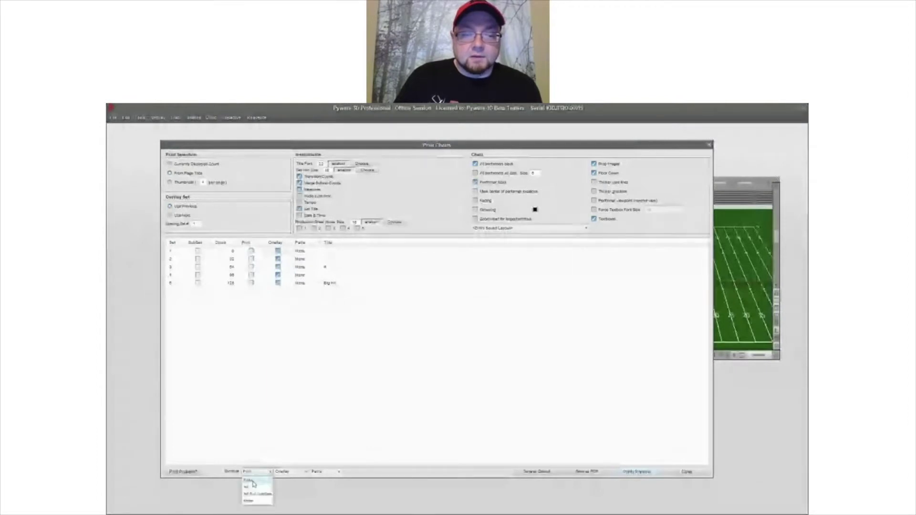
pyautogui.click(250, 486)
pyautogui.click(290, 472)
pyautogui.click(286, 489)
pyautogui.click(289, 471)
pyautogui.click(284, 494)
pyautogui.click(283, 481)
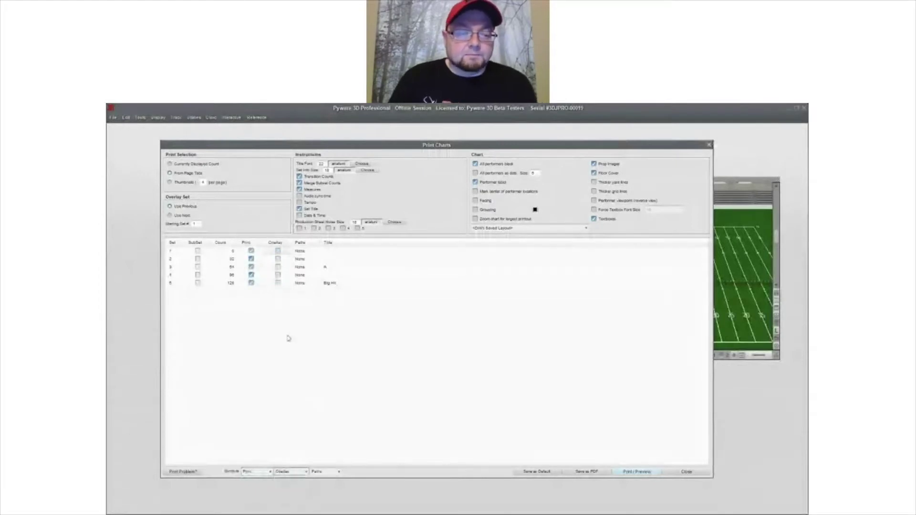
pyautogui.click(290, 472)
pyautogui.click(285, 476)
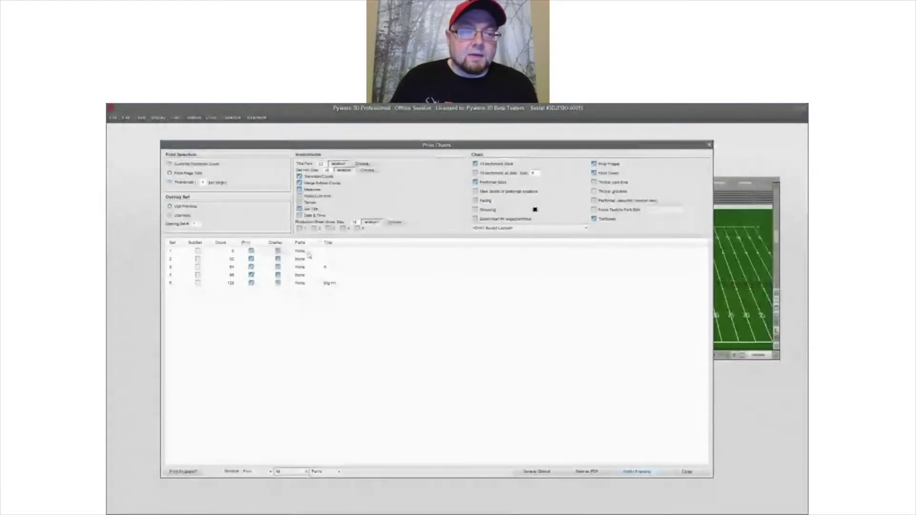
# - Review the Paths options for set 1, leaving it at None
pyautogui.click(307, 253)
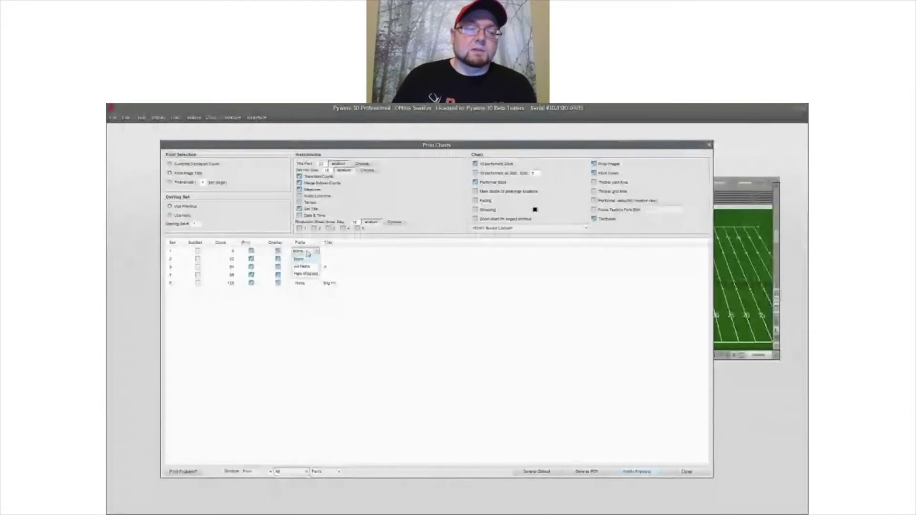
pyautogui.click(307, 254)
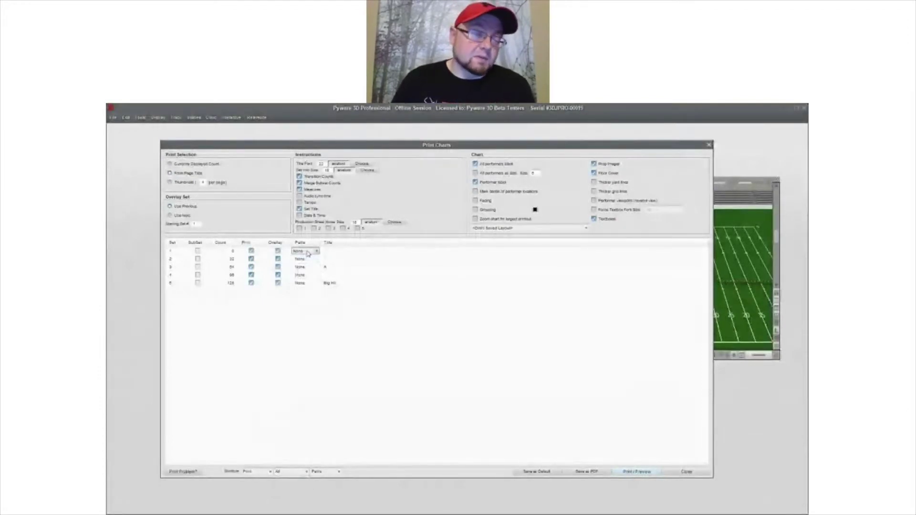
pyautogui.click(308, 252)
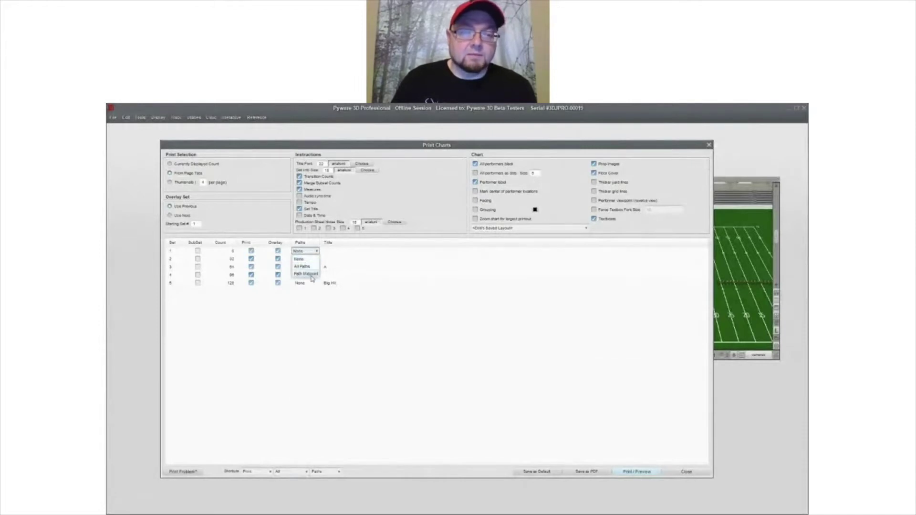
pyautogui.click(311, 291)
pyautogui.click(334, 253)
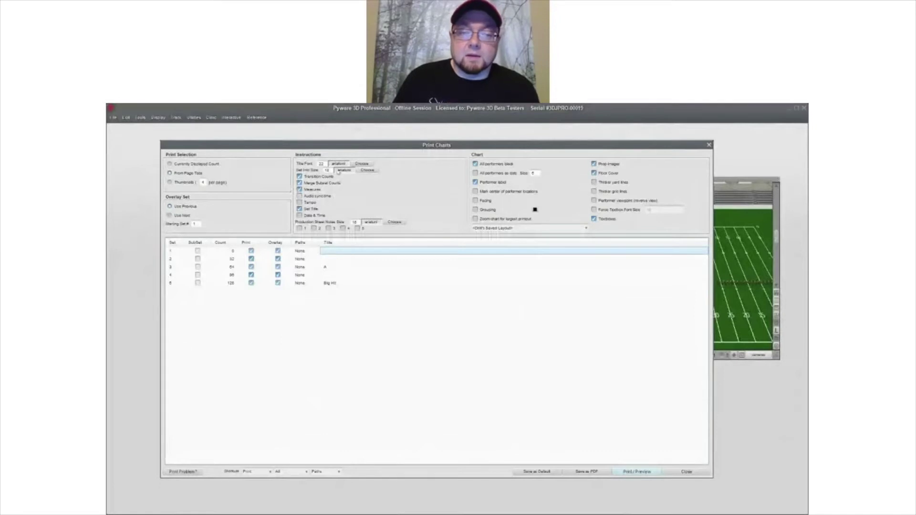
# - Open the title font chooser and sample fonts such as Comic Sans MS, Eras Light ITC, French Script MT and Franklin Gothic Medium Cond
pyautogui.click(361, 164)
pyautogui.scroll(-2, 410, 288)
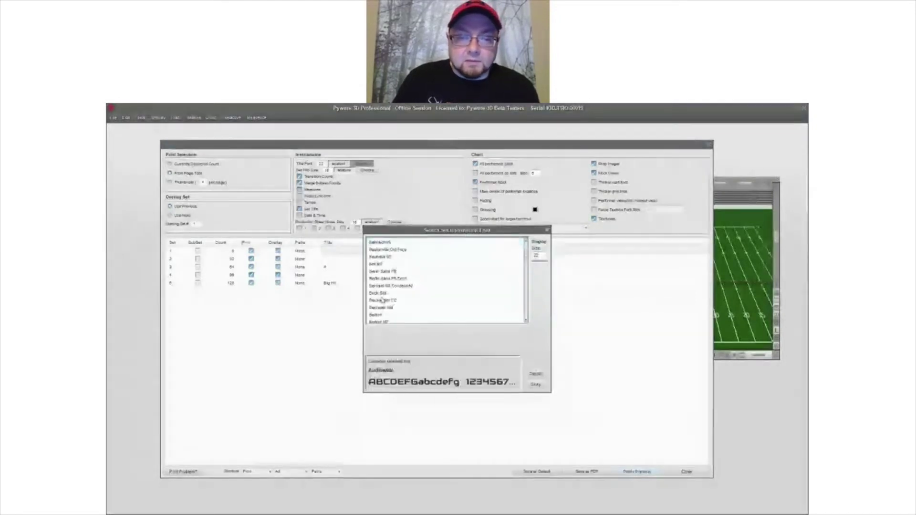
pyautogui.scroll(-4, 381, 301)
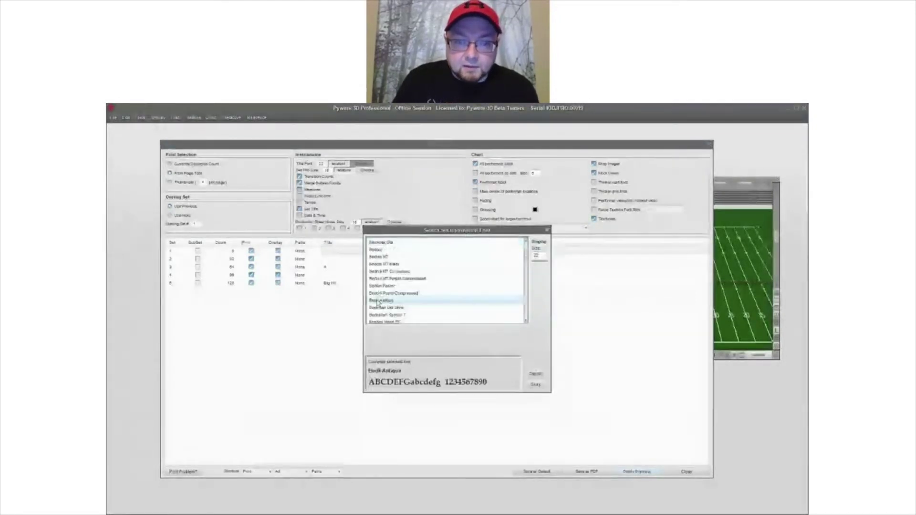
pyautogui.scroll(-1, 379, 296)
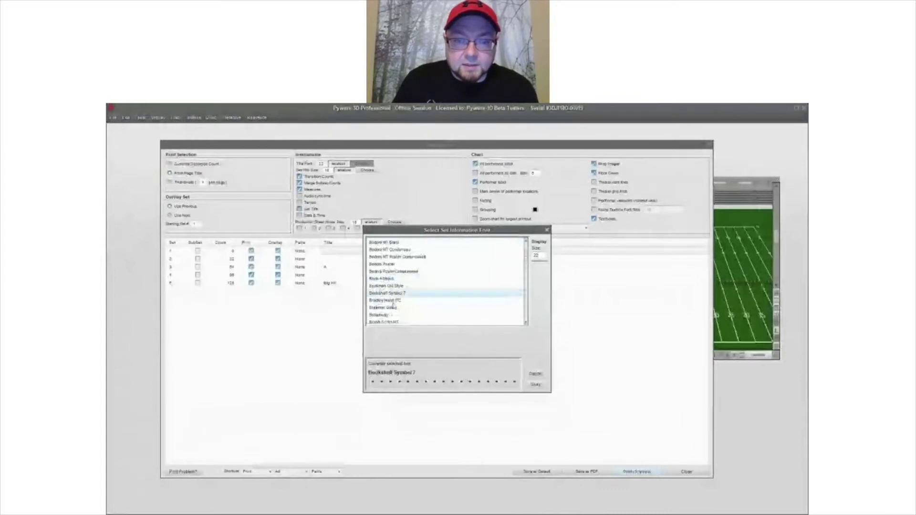
pyautogui.scroll(-3, 388, 290)
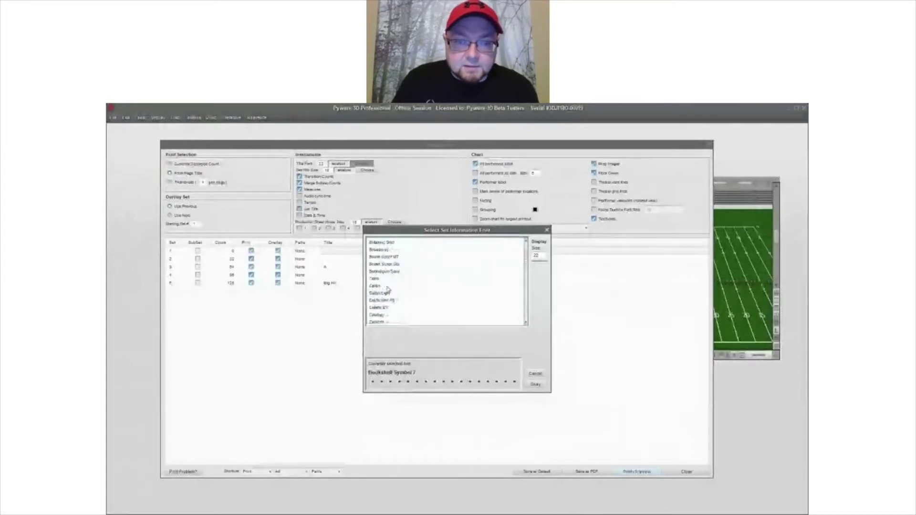
pyautogui.scroll(-4, 385, 288)
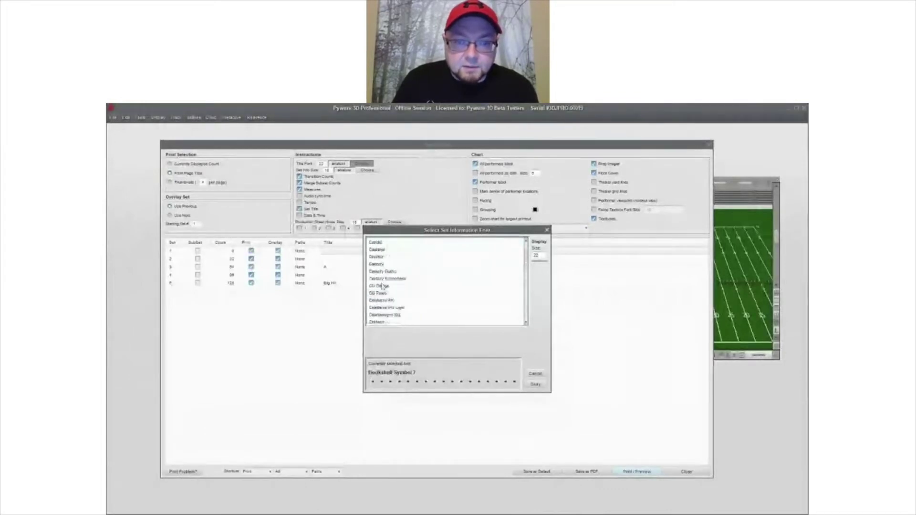
pyautogui.click(383, 286)
pyautogui.scroll(-5, 382, 287)
pyautogui.click(382, 265)
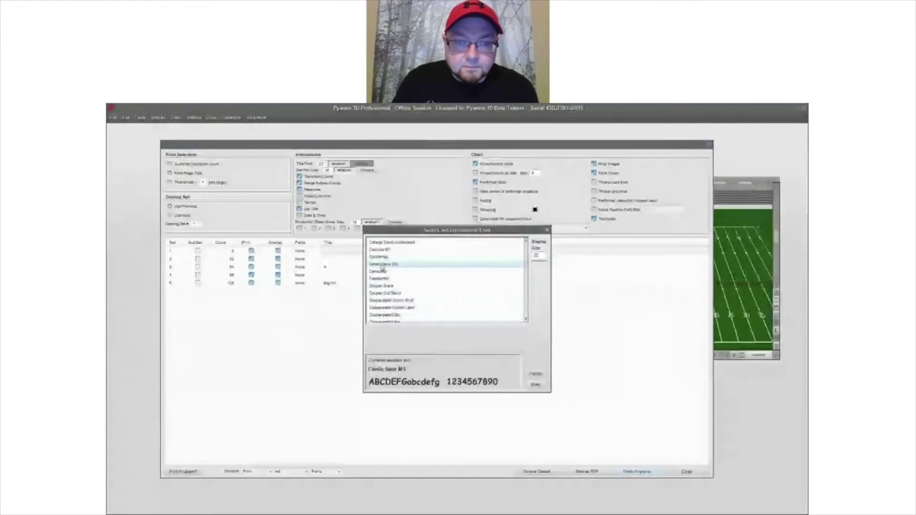
pyautogui.scroll(-3, 382, 269)
pyautogui.scroll(-3, 382, 271)
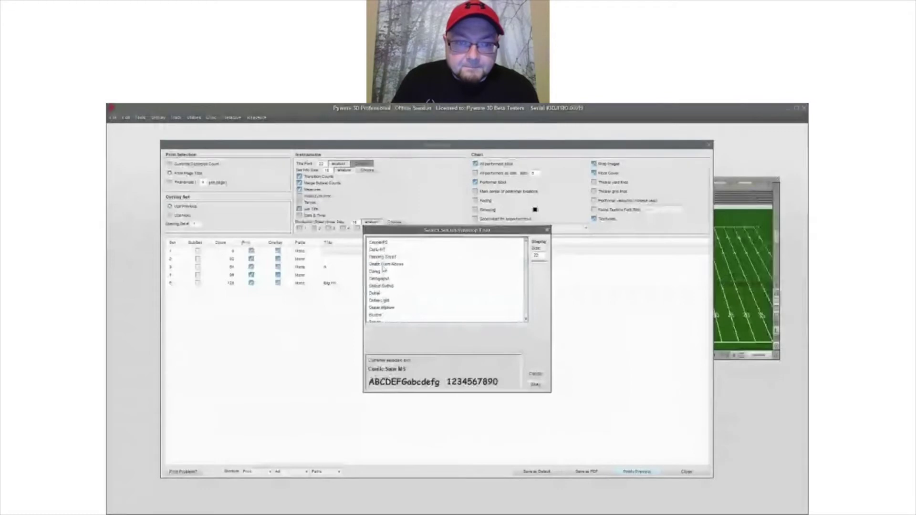
pyautogui.scroll(-3, 383, 261)
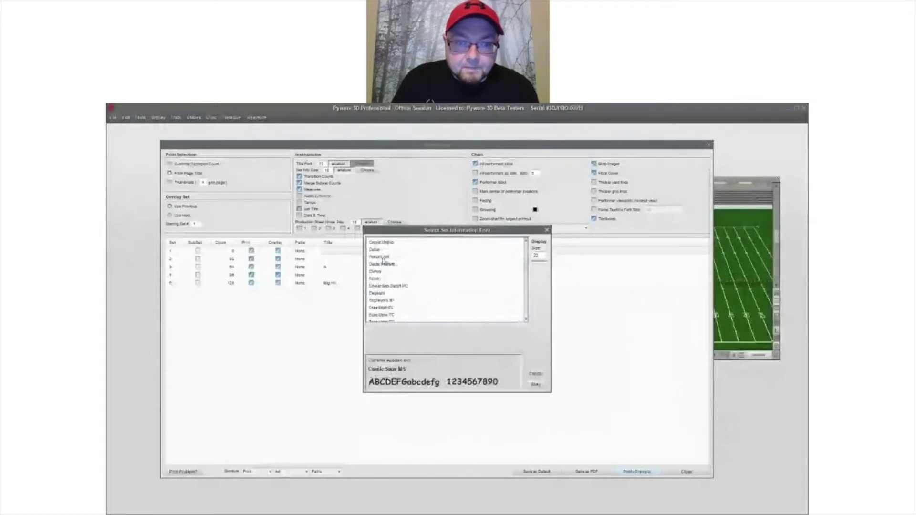
pyautogui.scroll(-1, 383, 261)
pyautogui.click(386, 300)
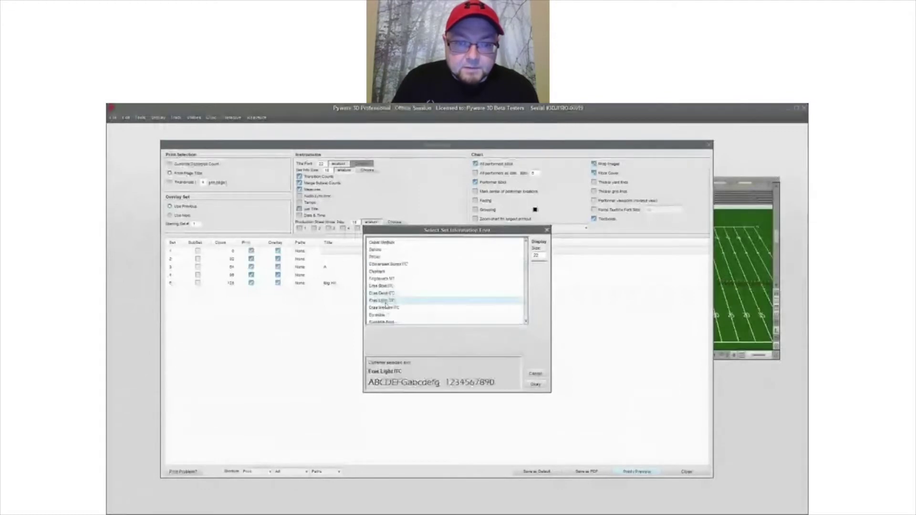
pyautogui.scroll(-5, 384, 305)
pyautogui.click(381, 293)
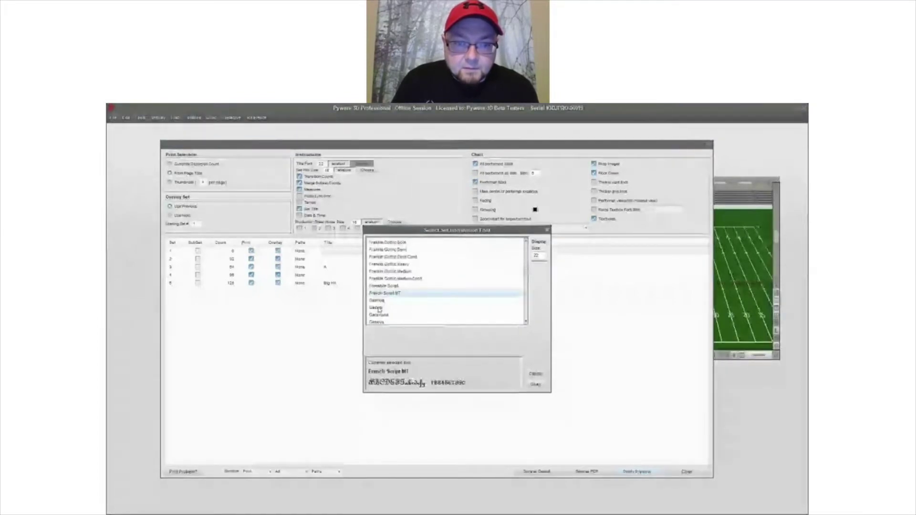
pyautogui.click(392, 277)
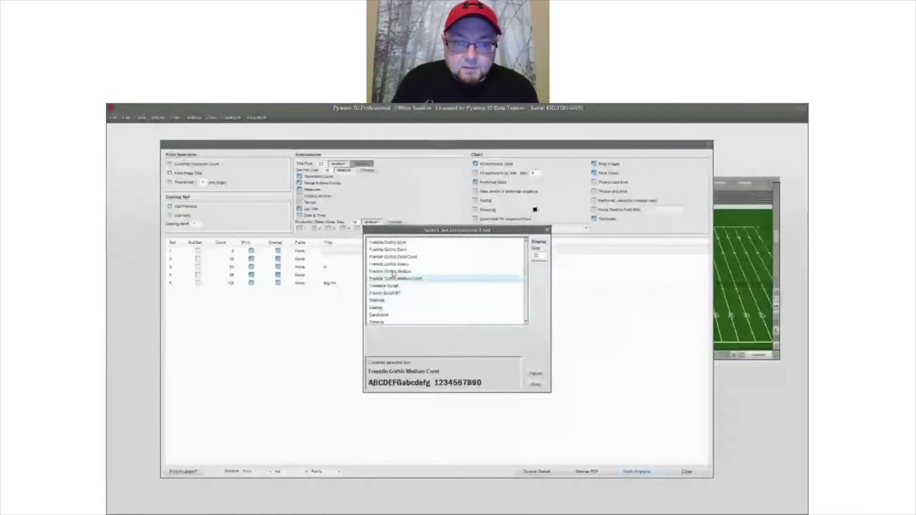
# - Set the title font to Edwardian Script ITC at size 30 and the set info font to Arial Narrow
pyautogui.scroll(3, 392, 273)
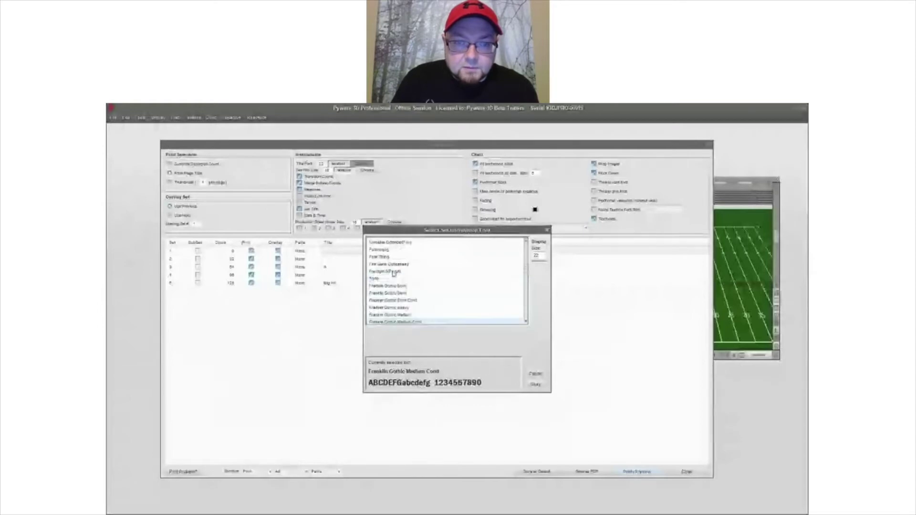
pyautogui.scroll(5, 392, 273)
pyautogui.click(389, 308)
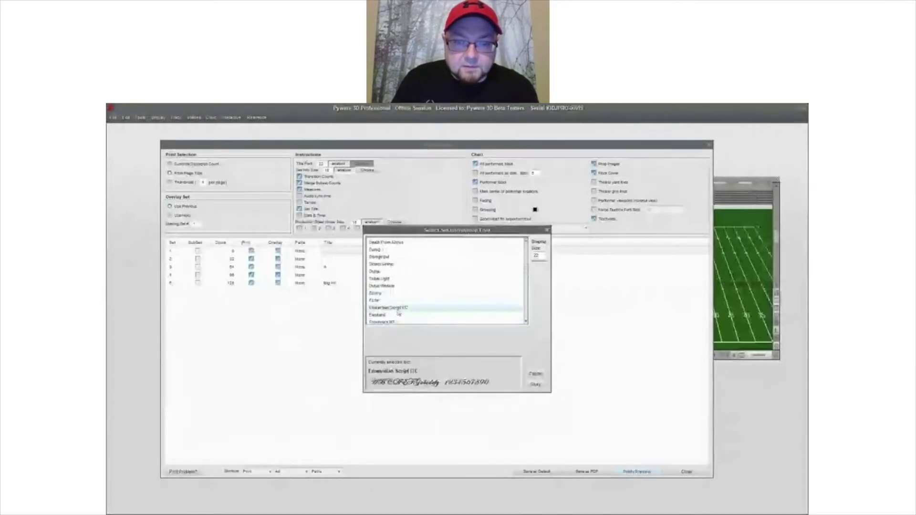
pyautogui.click(535, 256)
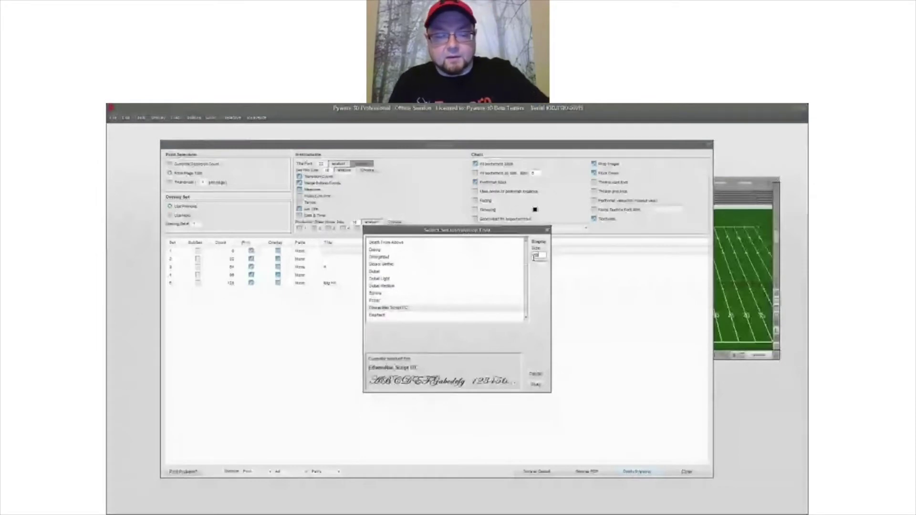
pyautogui.click(536, 385)
pyautogui.click(367, 171)
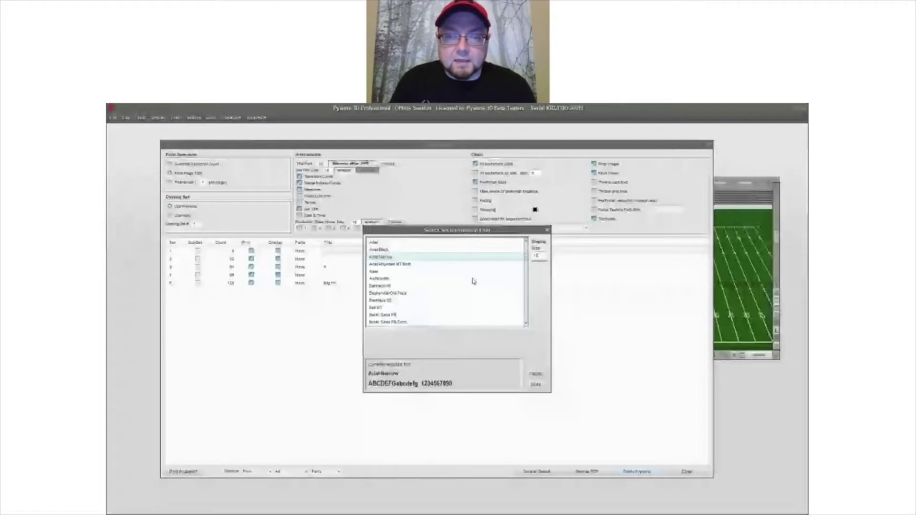
pyautogui.click(535, 385)
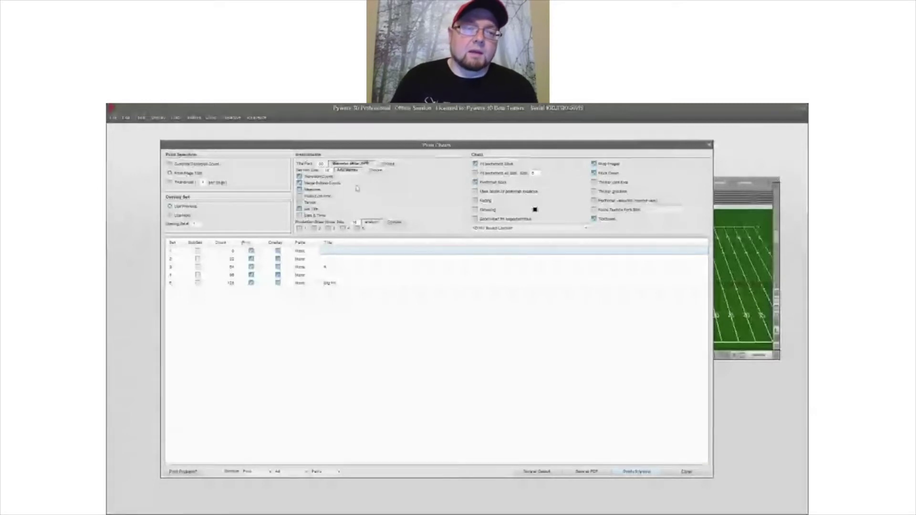
# - Include Audio sync time, Tempo, Date & Time and Production Sheet Notes 1 to 5 in the chart instructions
pyautogui.click(316, 196)
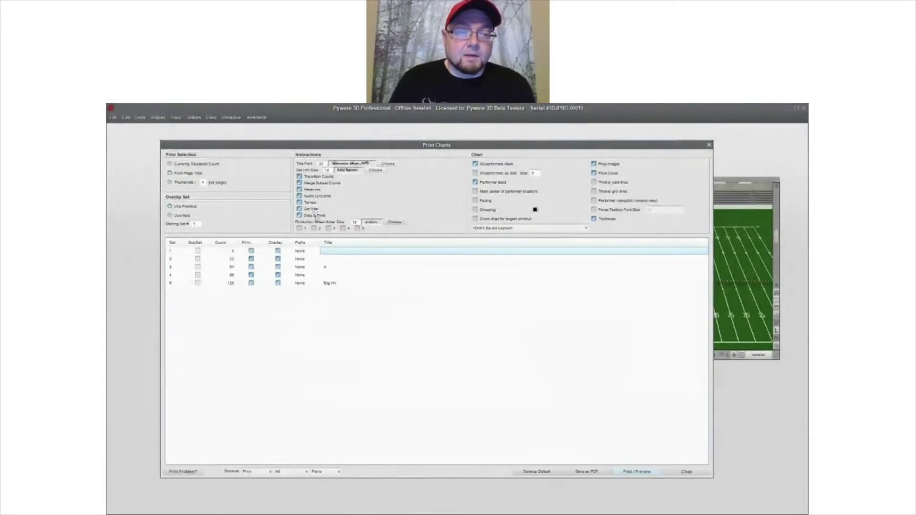
pyautogui.click(299, 228)
pyautogui.click(313, 229)
pyautogui.click(328, 229)
pyautogui.click(343, 228)
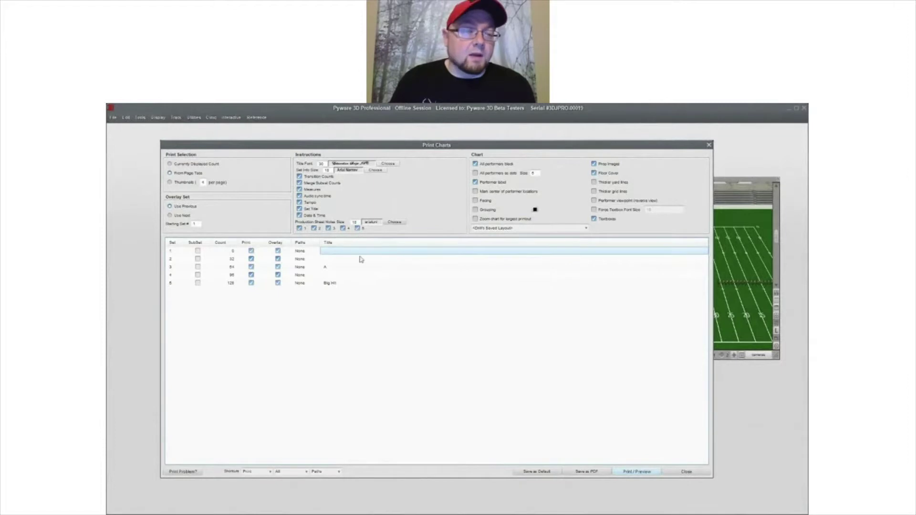
pyautogui.click(358, 228)
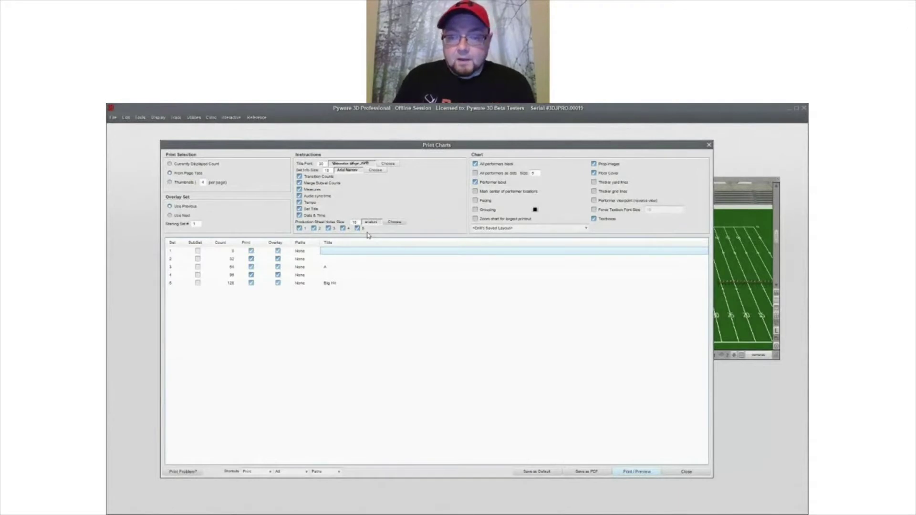
# - Preview the printed charts and page through sets 1 to 4 to examine their titles, set information and section notes
pyautogui.click(635, 472)
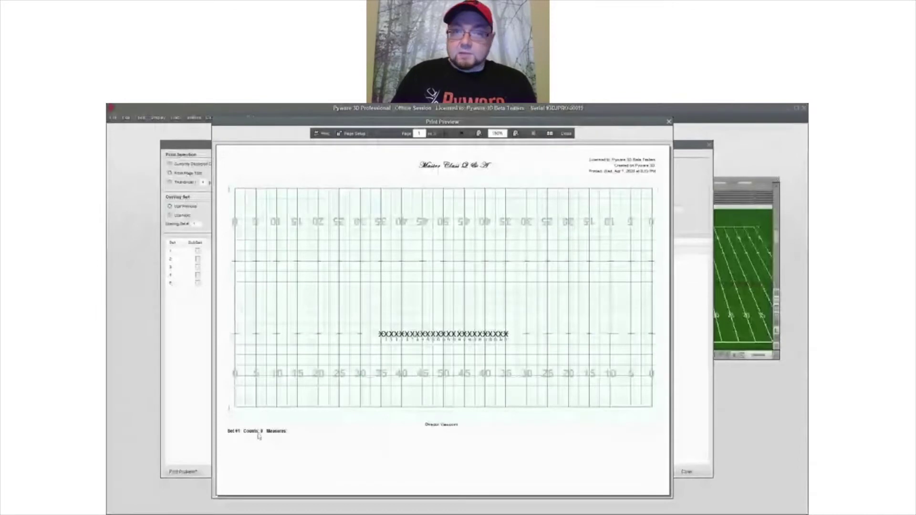
pyautogui.click(443, 134)
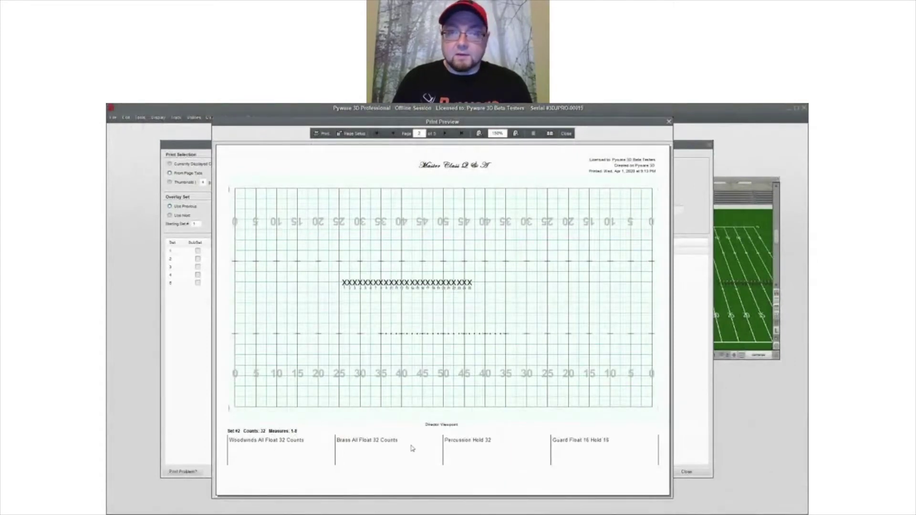
pyautogui.click(446, 133)
pyautogui.click(446, 134)
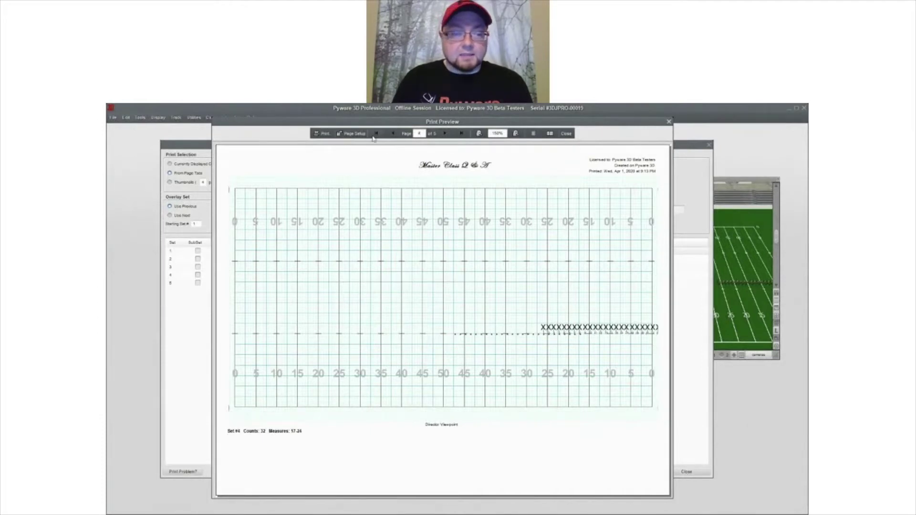
pyautogui.click(393, 135)
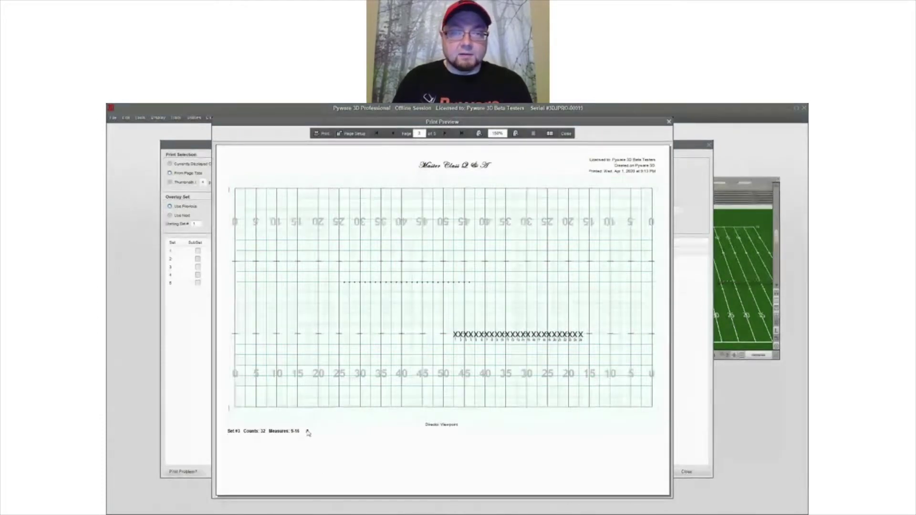
pyautogui.click(448, 133)
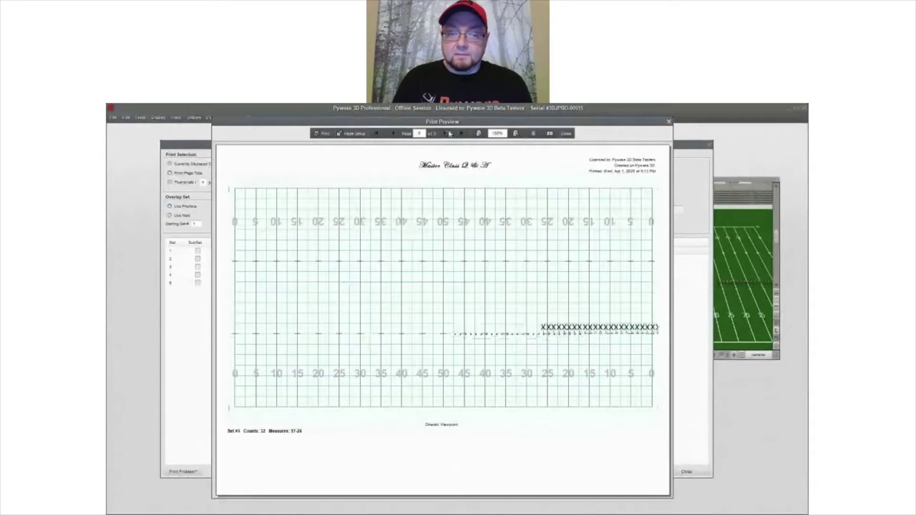
# - View set 5 in the print preview, then close the preview and the chart print settings
pyautogui.click(448, 133)
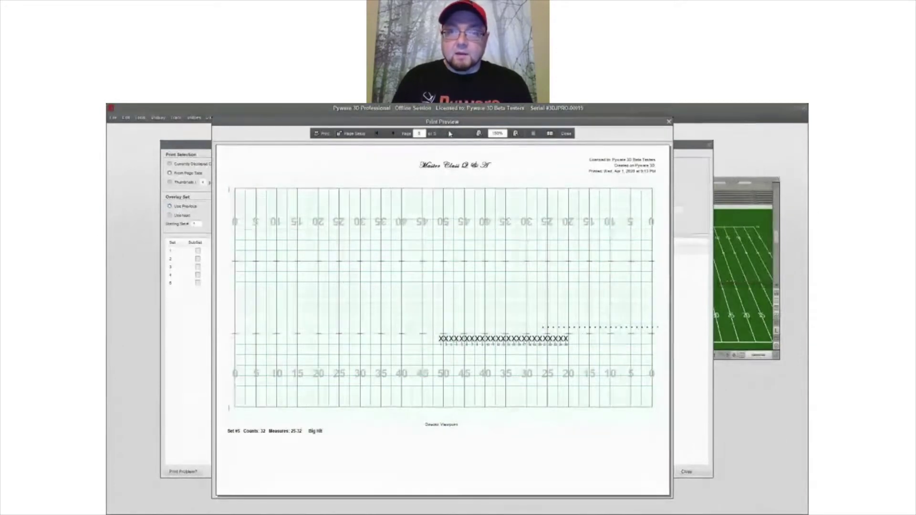
pyautogui.click(566, 134)
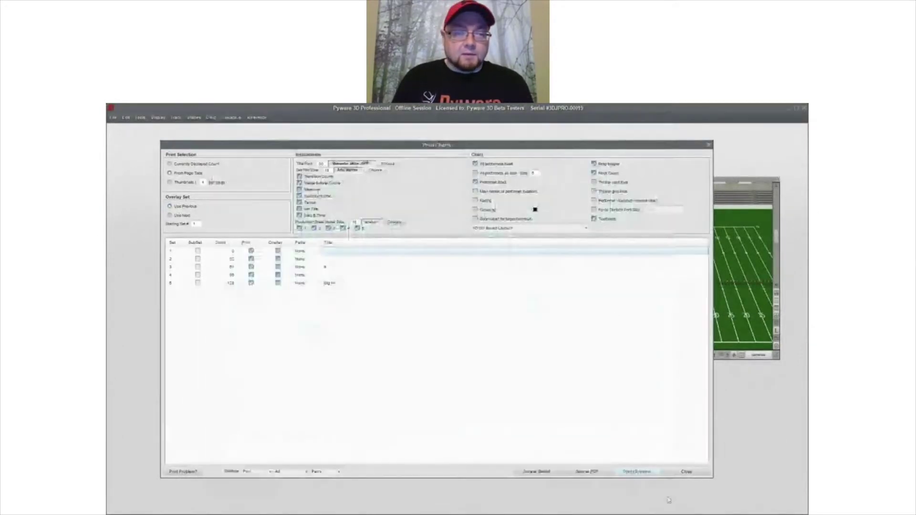
pyautogui.click(686, 472)
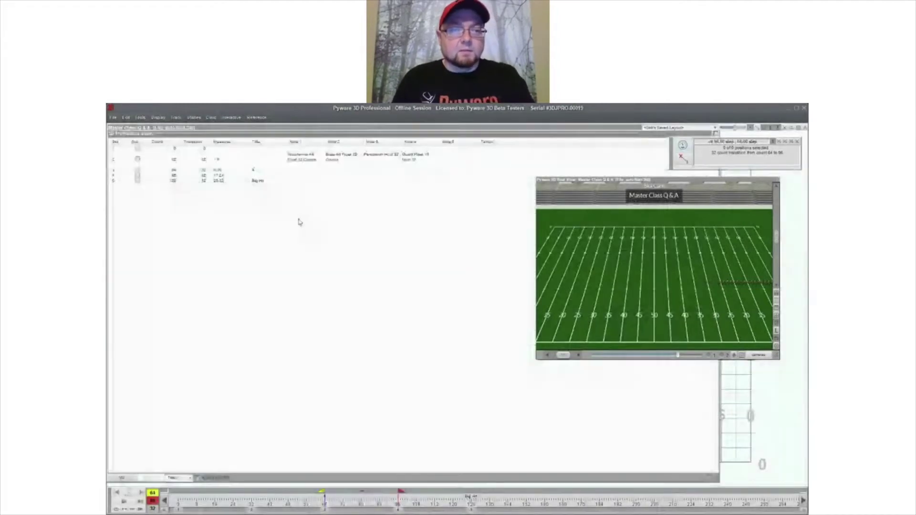
# - For set 4 on the Production Sheet, enter "Hold" in Note 1 and "Drum Feature" in Note 3
pyautogui.click(302, 176)
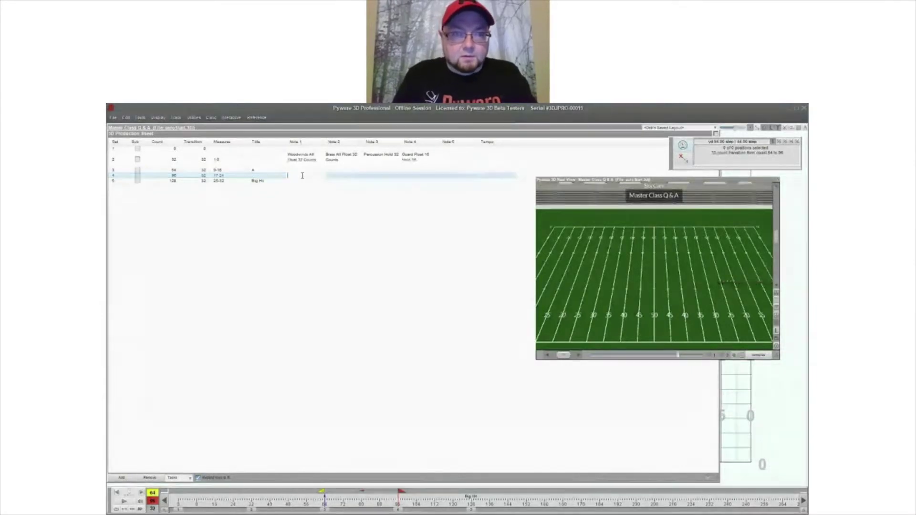
pyautogui.write('Hold')
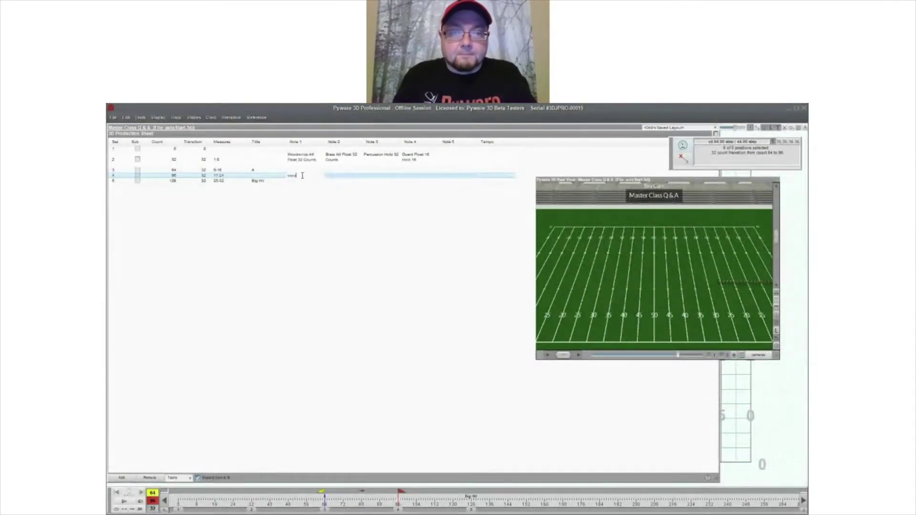
pyautogui.click(386, 176)
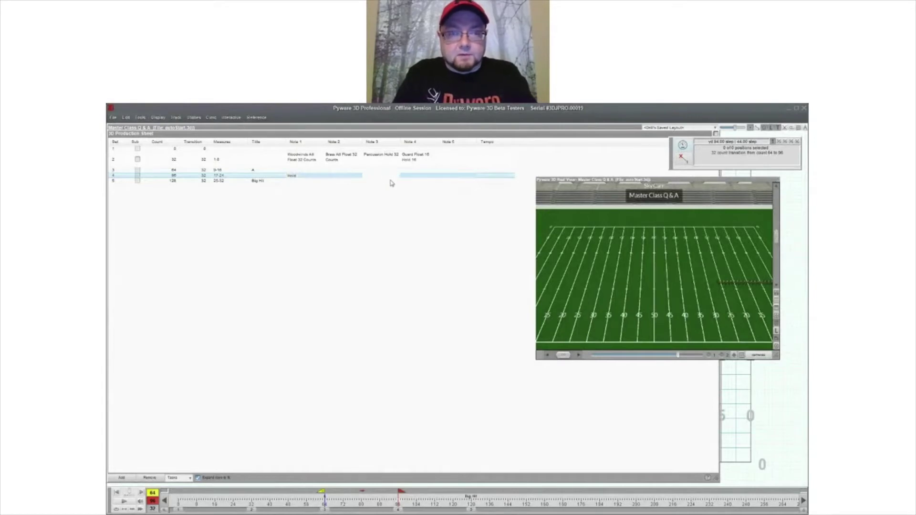
pyautogui.write('Drum Feature')
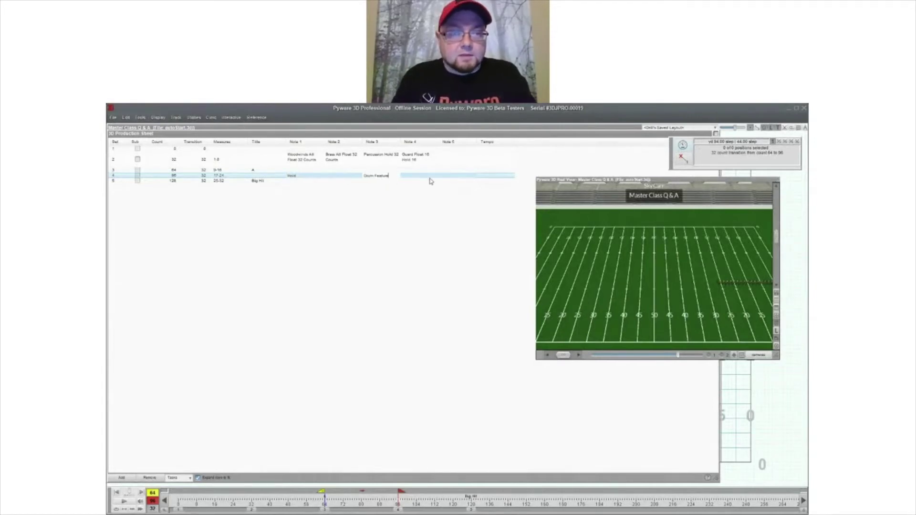
# - Enter "Guard Feature" in Note 4 of set 5 on the Production Sheet
pyautogui.click(340, 181)
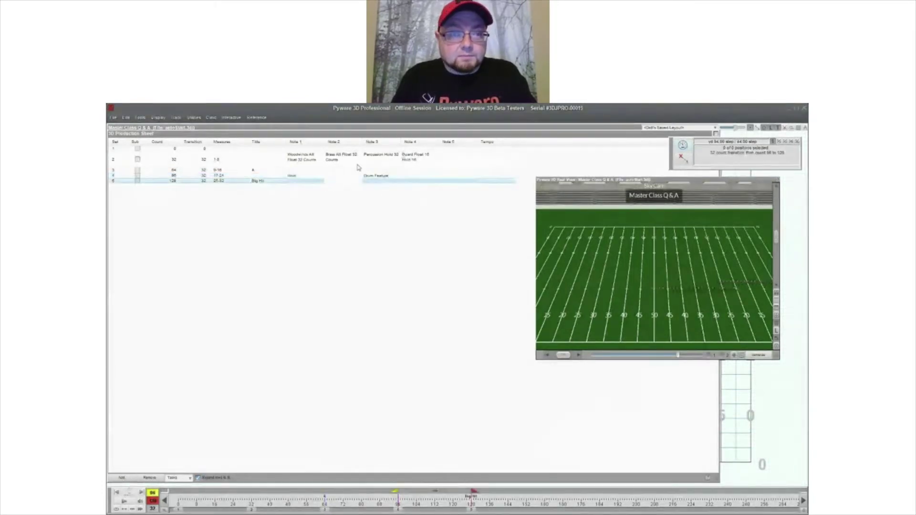
pyautogui.click(408, 150)
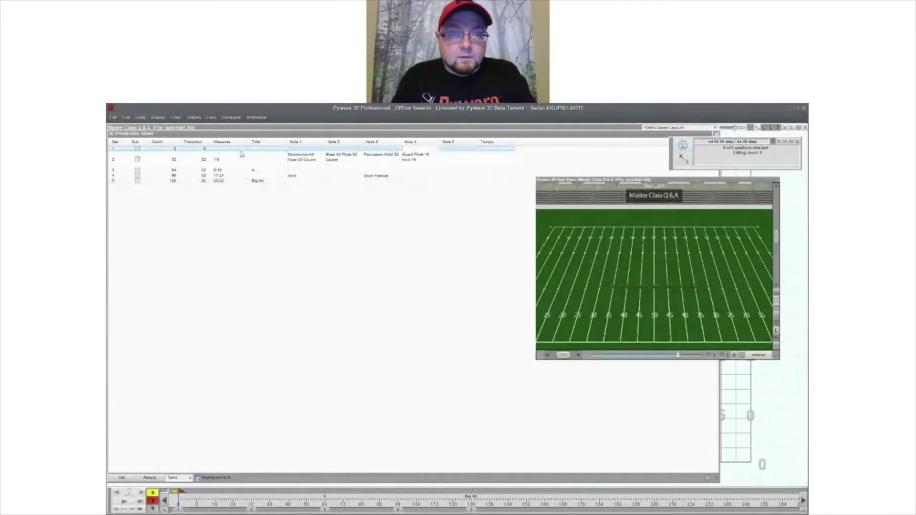
pyautogui.click(423, 182)
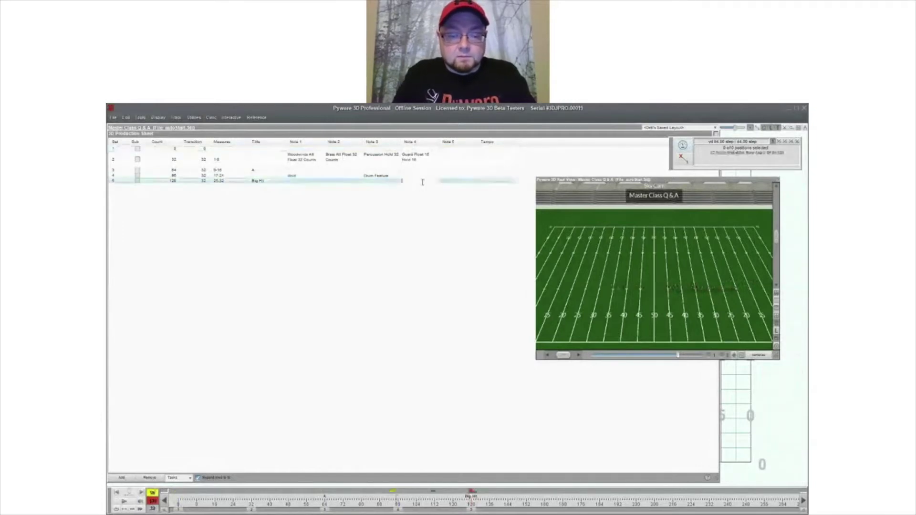
pyautogui.write('Guard Float')
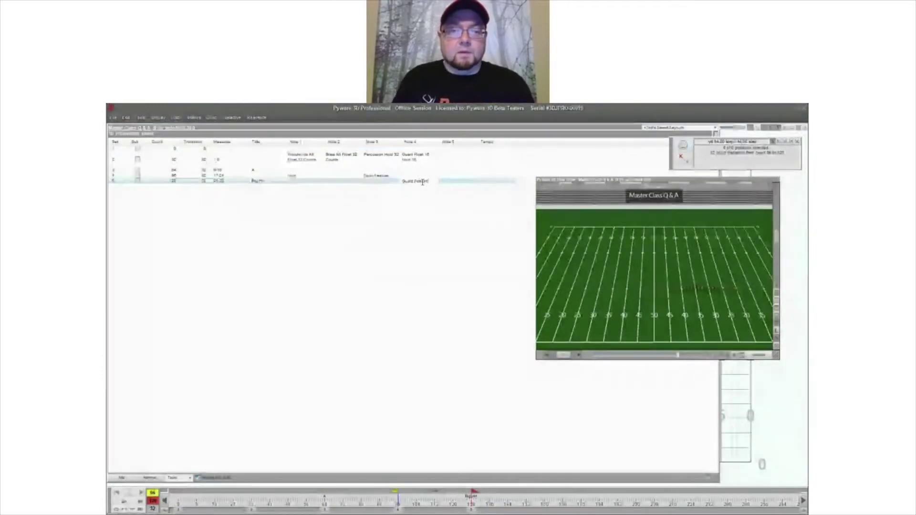
pyautogui.press('Up')
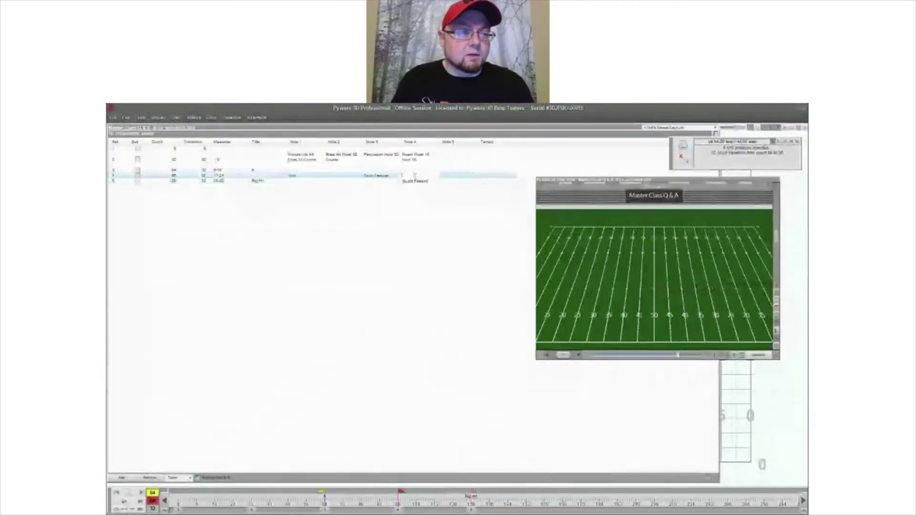
# - Reopen Print Charts and include Date & Time, Tempo, Audio sync time and Production Sheet Notes 1 to 5 in the instructions
pyautogui.click(113, 117)
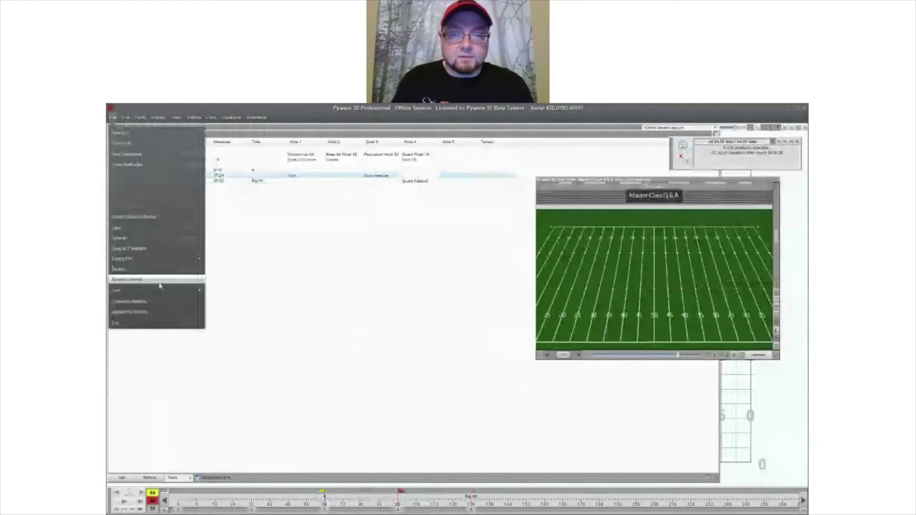
pyautogui.moveTo(165, 290)
pyautogui.click(262, 291)
pyautogui.click(435, 325)
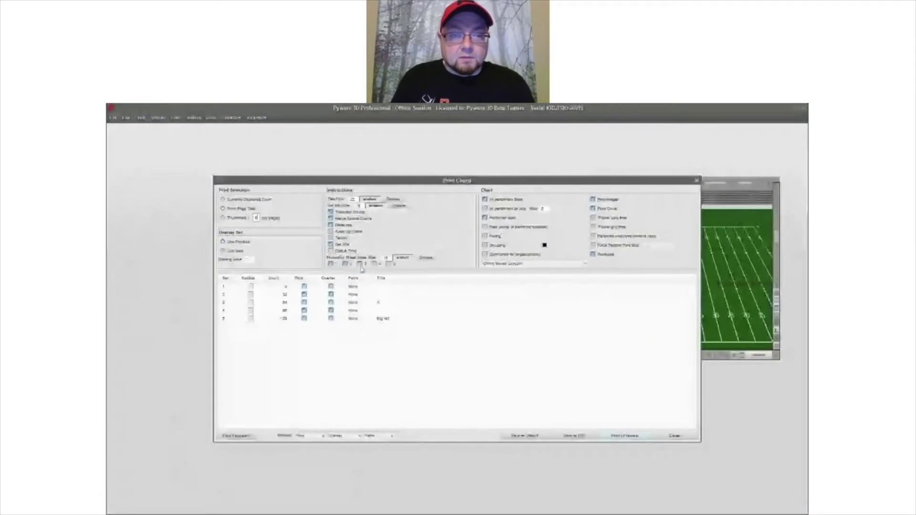
pyautogui.click(340, 251)
pyautogui.click(338, 238)
pyautogui.click(337, 231)
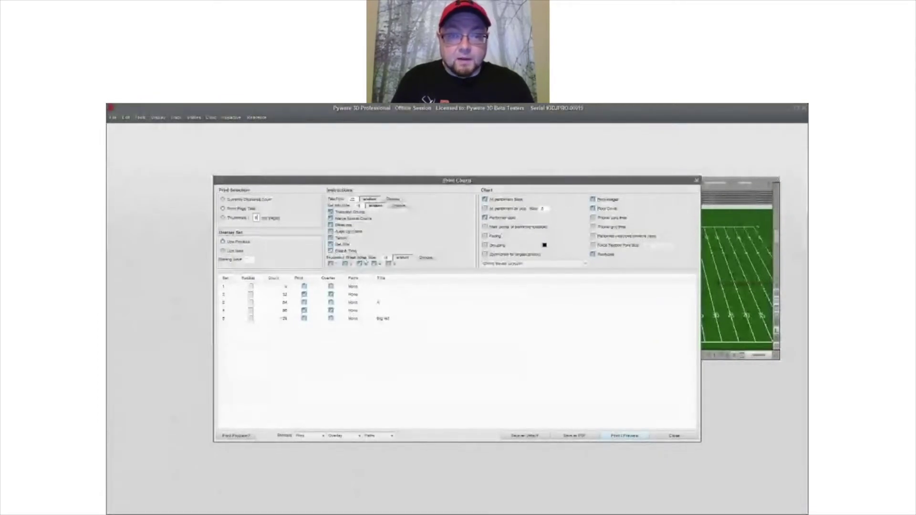
# - Set the title font to Baskerville Old Face and save the chart print settings as the default
pyautogui.click(393, 199)
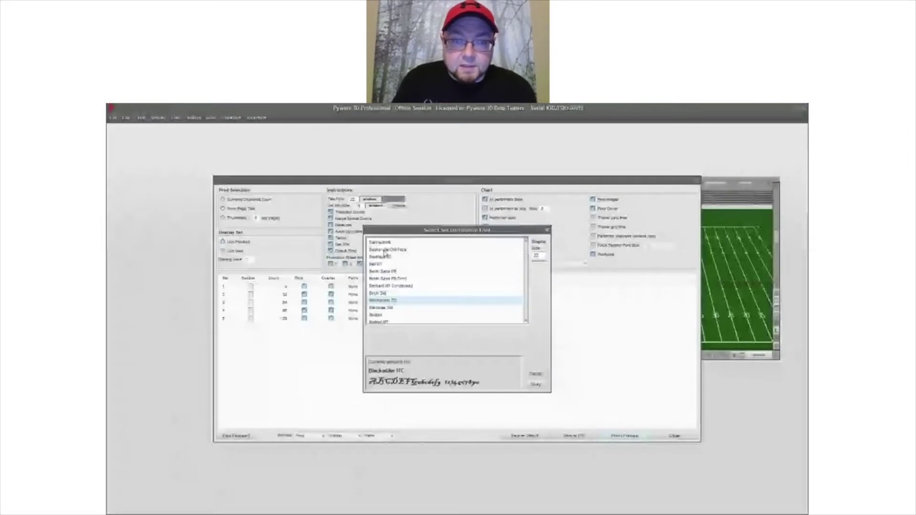
pyautogui.click(385, 250)
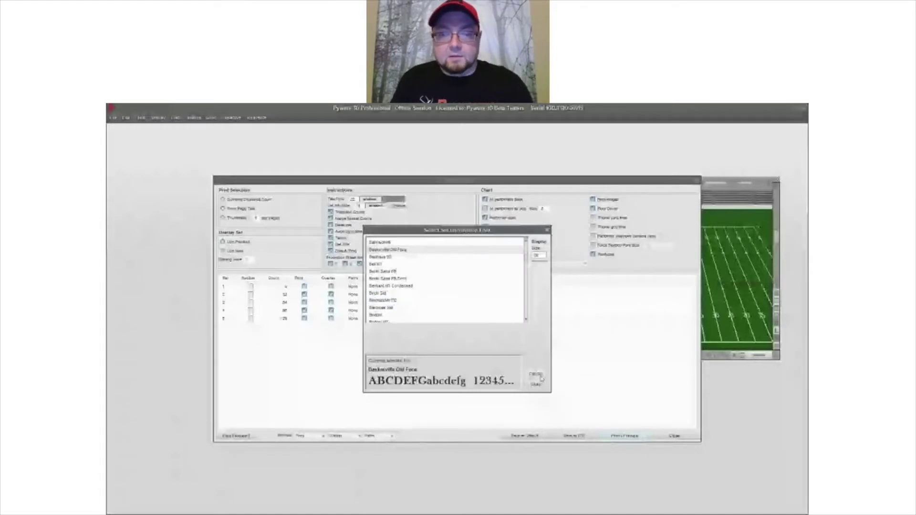
pyautogui.click(540, 377)
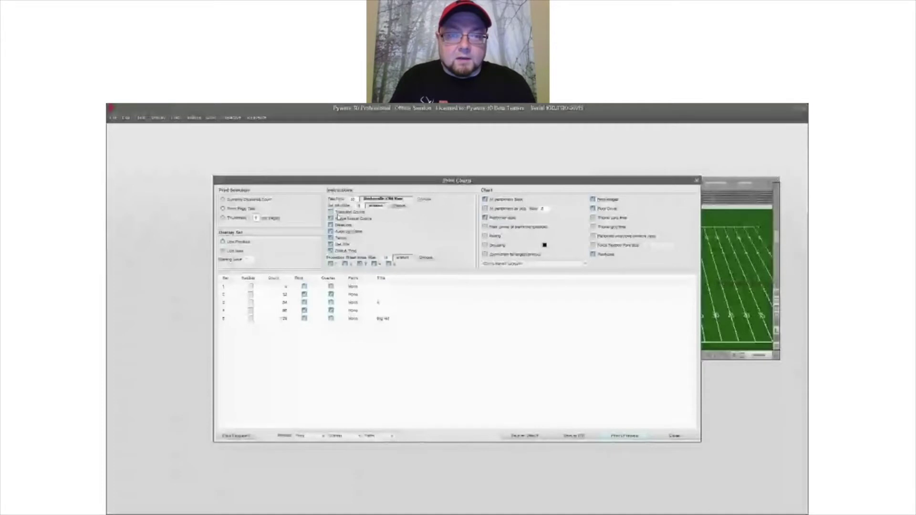
pyautogui.click(337, 213)
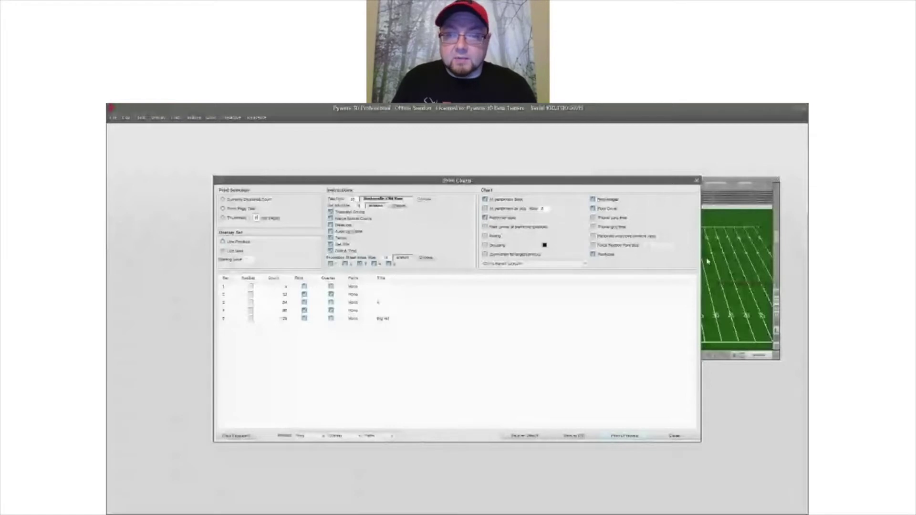
pyautogui.click(515, 432)
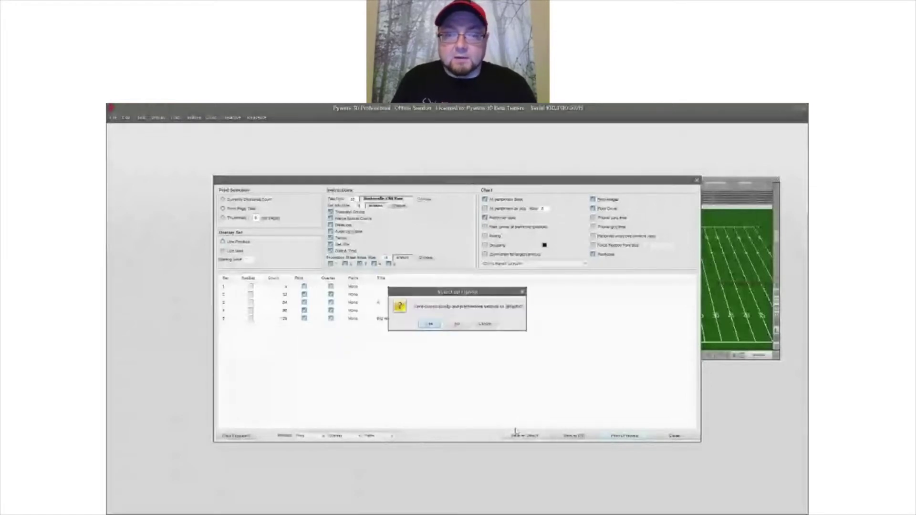
pyautogui.click(428, 324)
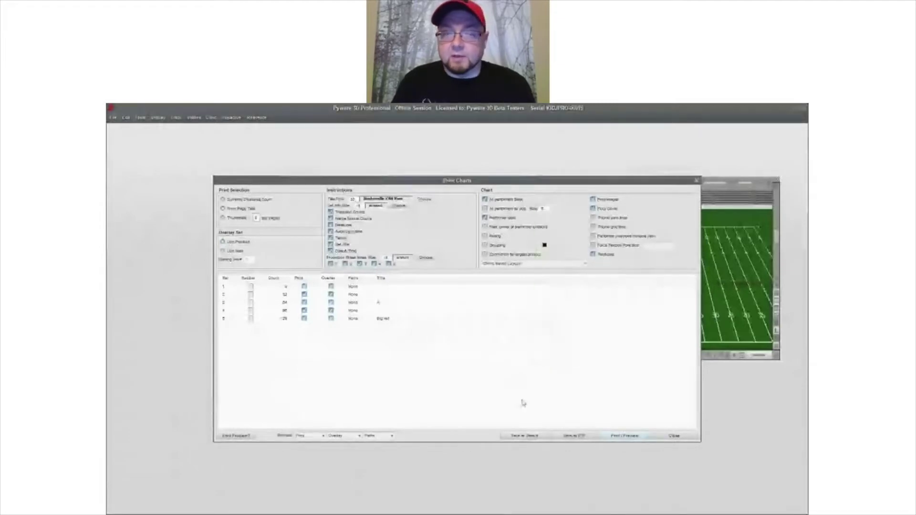
# - Preview the charts and page through sets 1 to 5 to examine the title font and each set's section notes
pyautogui.click(619, 437)
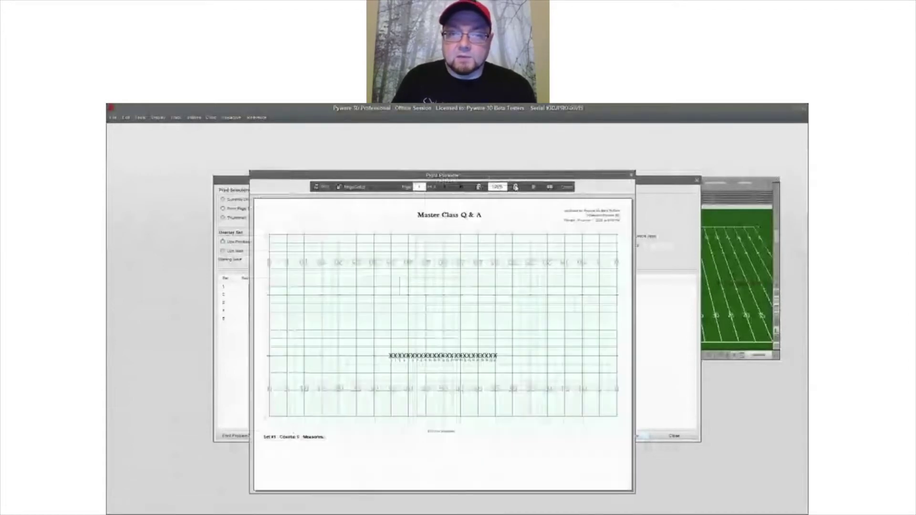
pyautogui.click(445, 133)
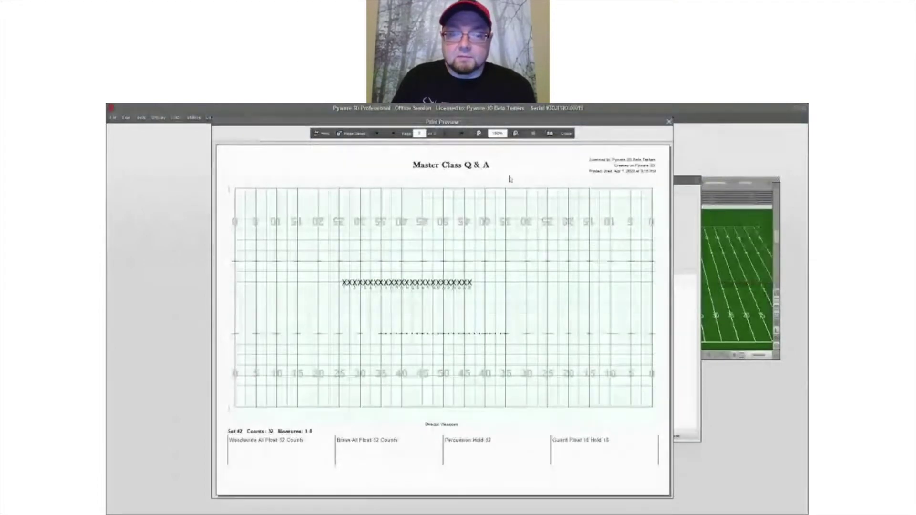
pyautogui.click(444, 133)
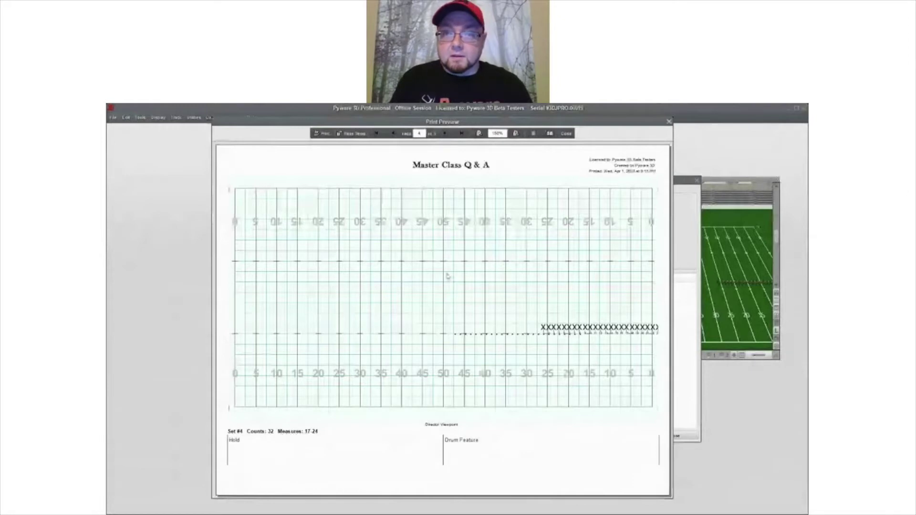
pyautogui.click(443, 134)
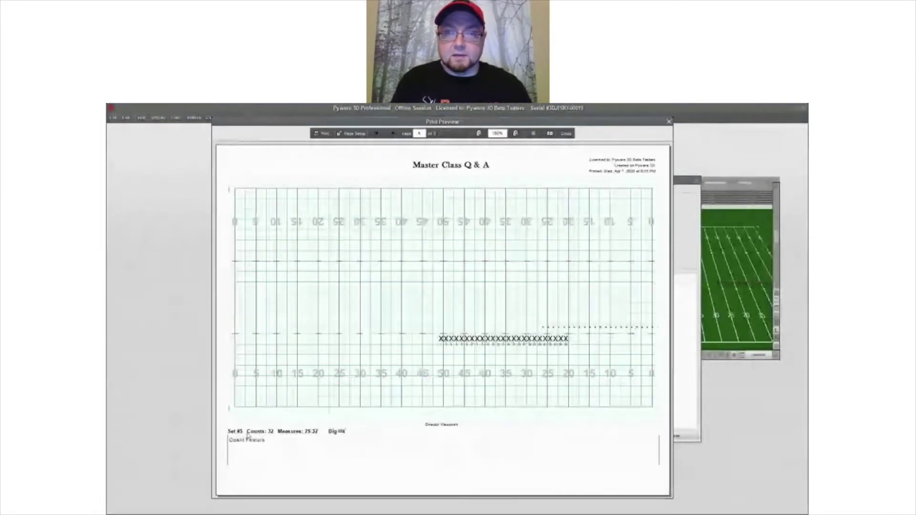
pyautogui.click(567, 136)
# - Preview the charts with all performers printed as dots
pyautogui.moveTo(491, 179); pyautogui.dragTo(431, 167)
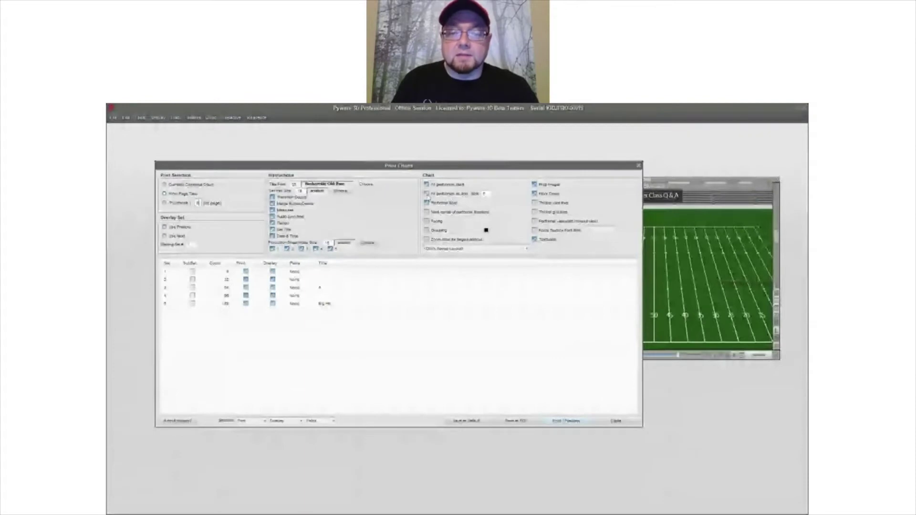
pyautogui.click(566, 421)
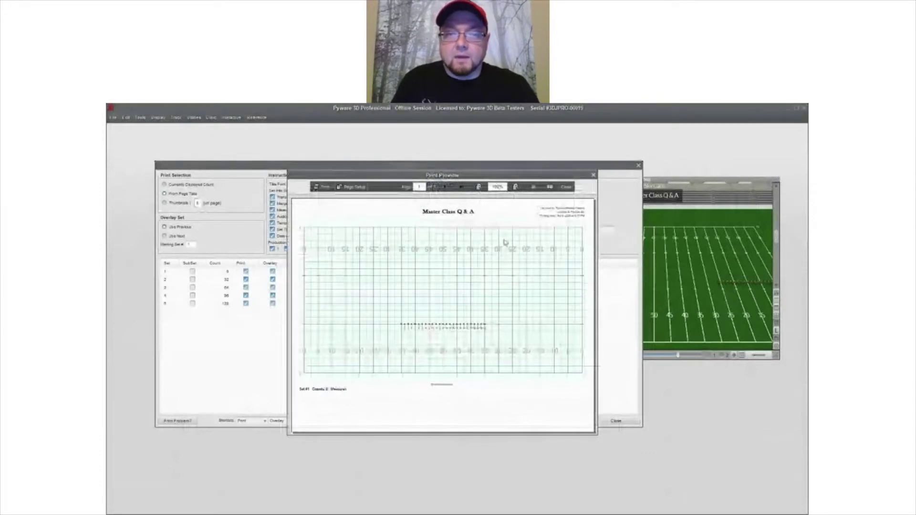
pyautogui.click(566, 187)
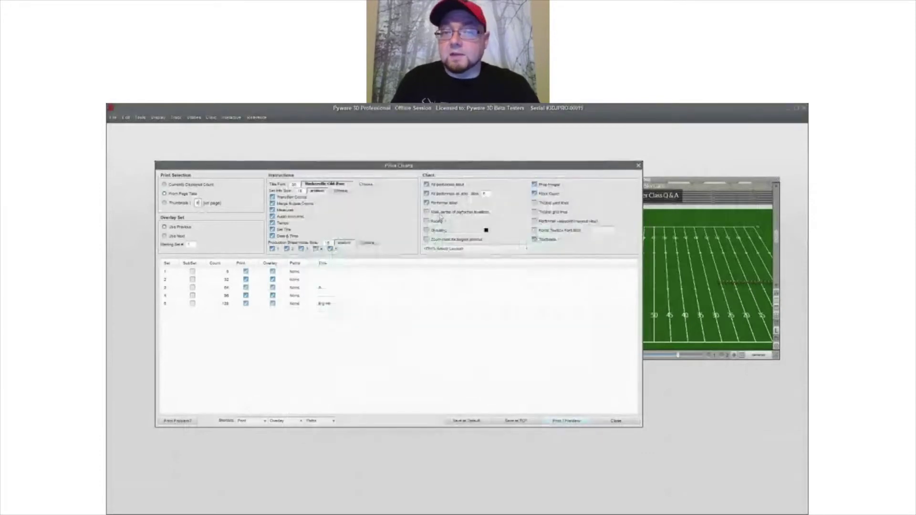
# - Mark the center of performer locations instead of printing performers as dots, and close the chart print settings
pyautogui.click(455, 215)
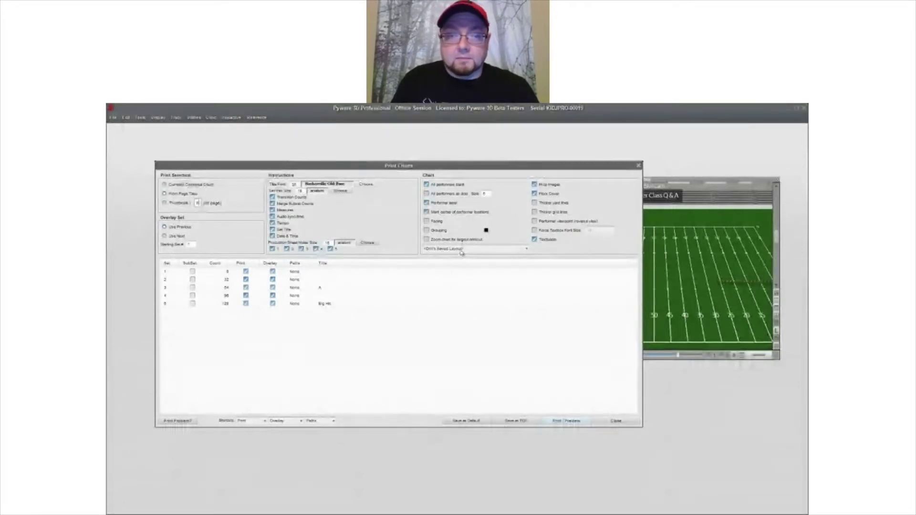
pyautogui.click(616, 420)
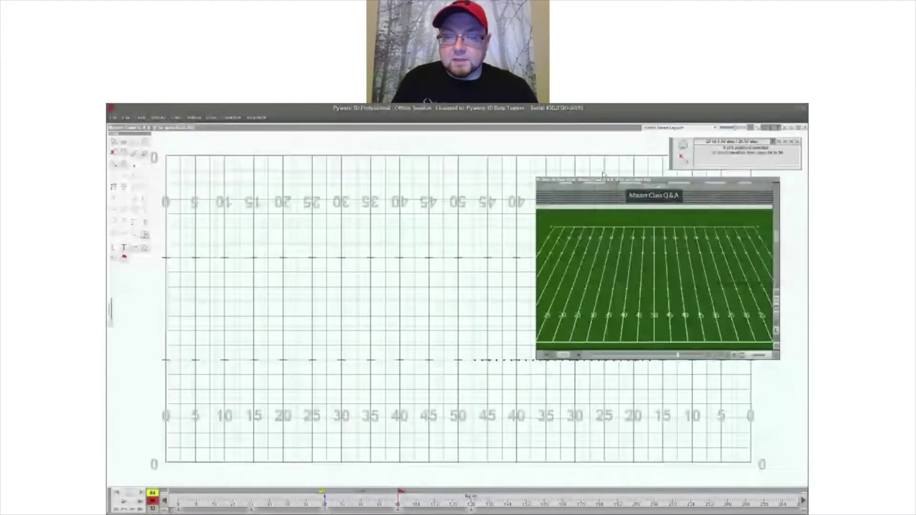
# - At count 0, select the whole line of performers and assign varied letter symbols using "DFASDFASDF"
pyautogui.moveTo(604, 181); pyautogui.dragTo(449, 152)
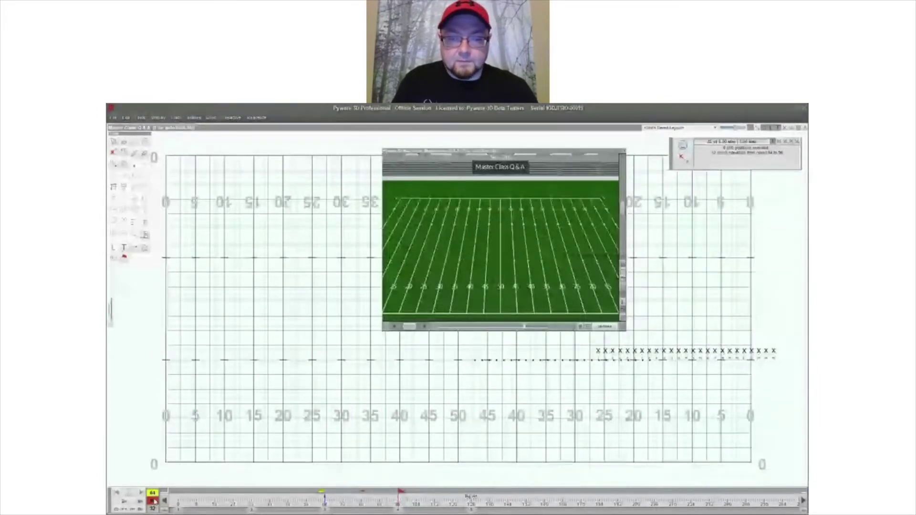
pyautogui.press('Home')
pyautogui.moveTo(349, 336); pyautogui.dragTo(551, 374)
pyautogui.click(114, 247)
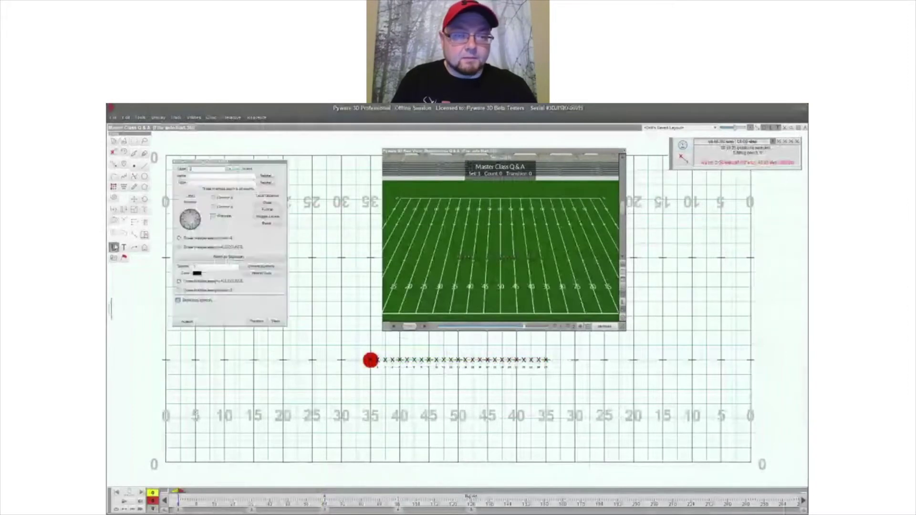
pyautogui.click(221, 266)
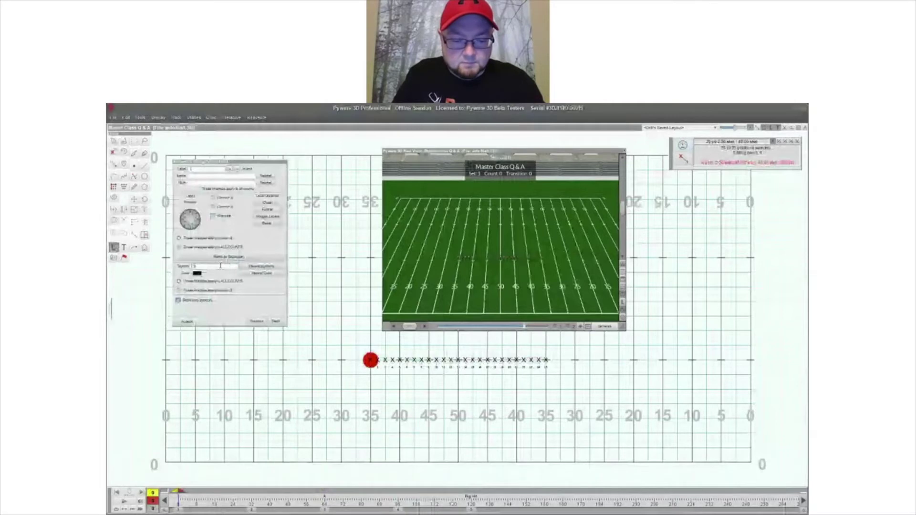
pyautogui.write('DFASDFASDF')
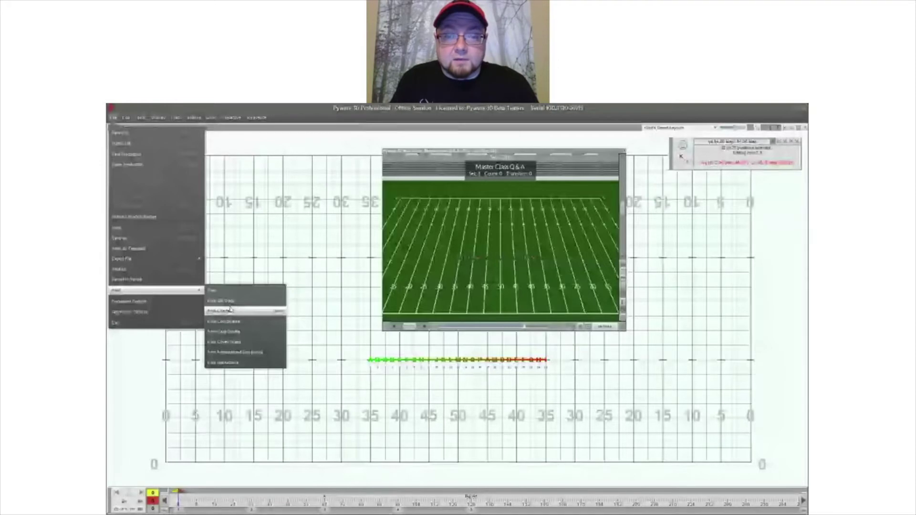
# - Preview the printed charts with the center of performer locations marked, examine set 1's lettered line, and close the preview
pyautogui.click(230, 310)
pyautogui.click(459, 323)
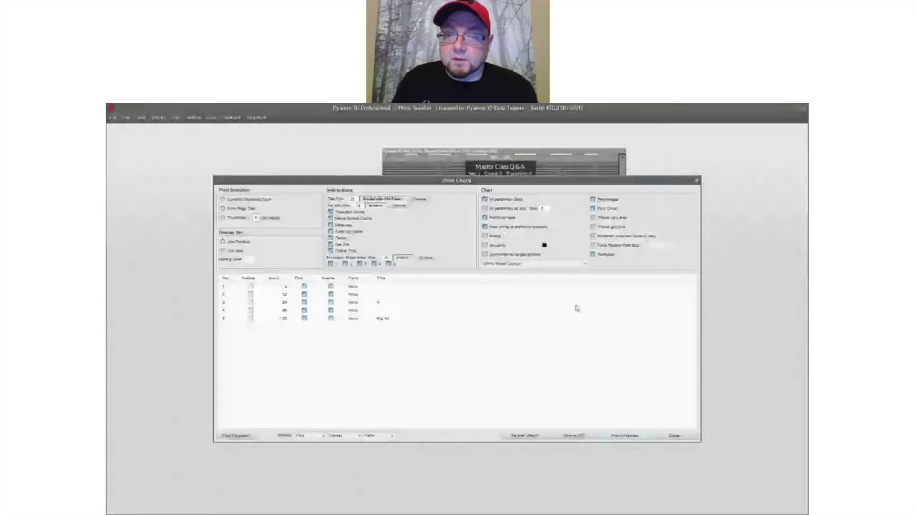
pyautogui.click(629, 436)
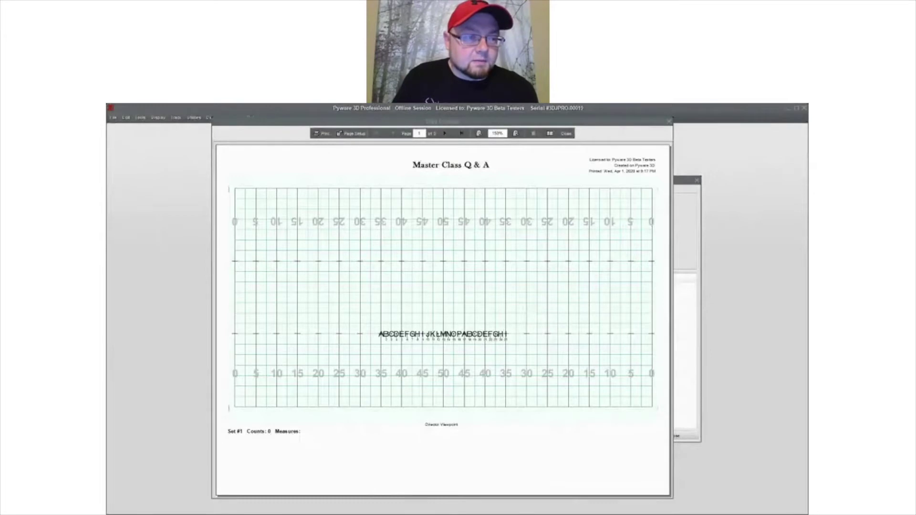
pyautogui.click(564, 157)
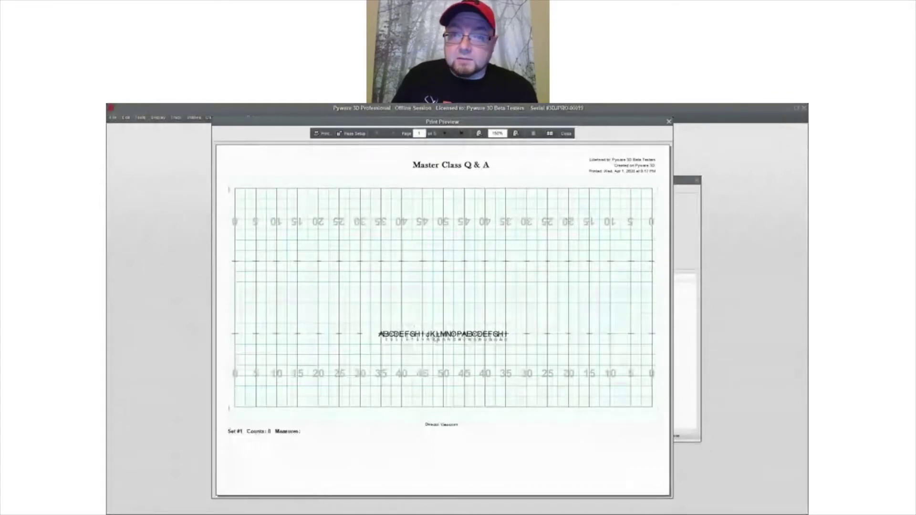
pyautogui.click(566, 133)
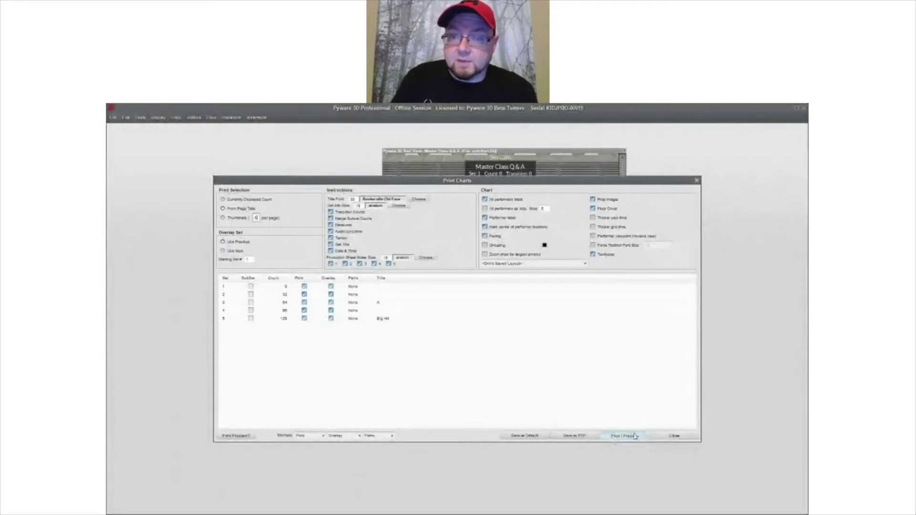
# - Preview the charts with performer facing included, check sets 1 and 2, and zoom in on set 1's lettered performers
pyautogui.click(635, 436)
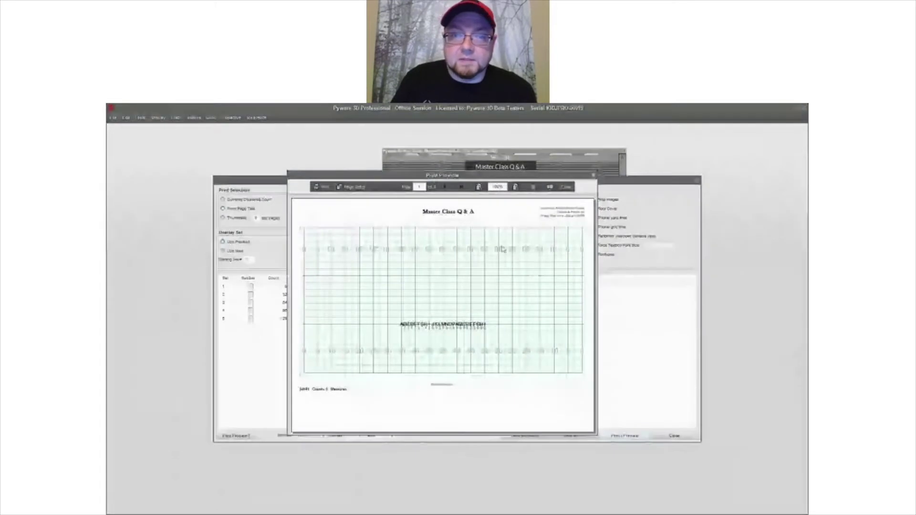
pyautogui.click(447, 187)
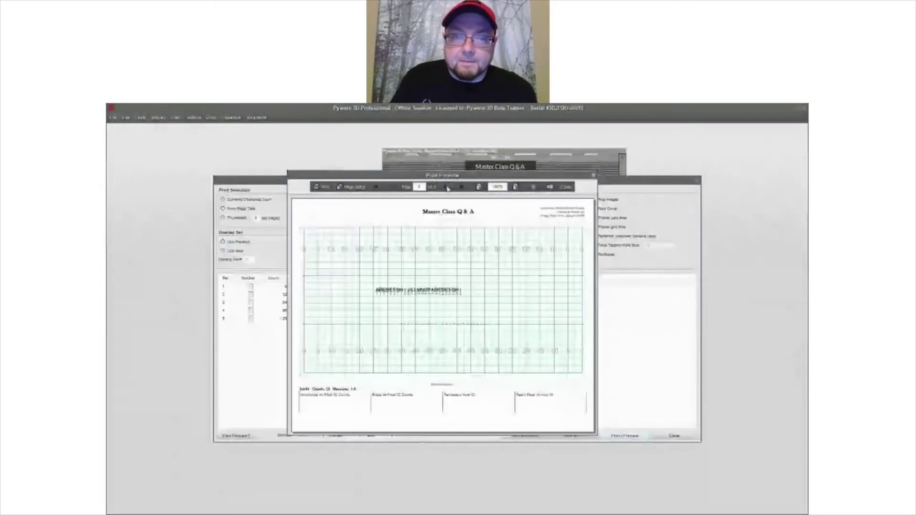
pyautogui.click(394, 187)
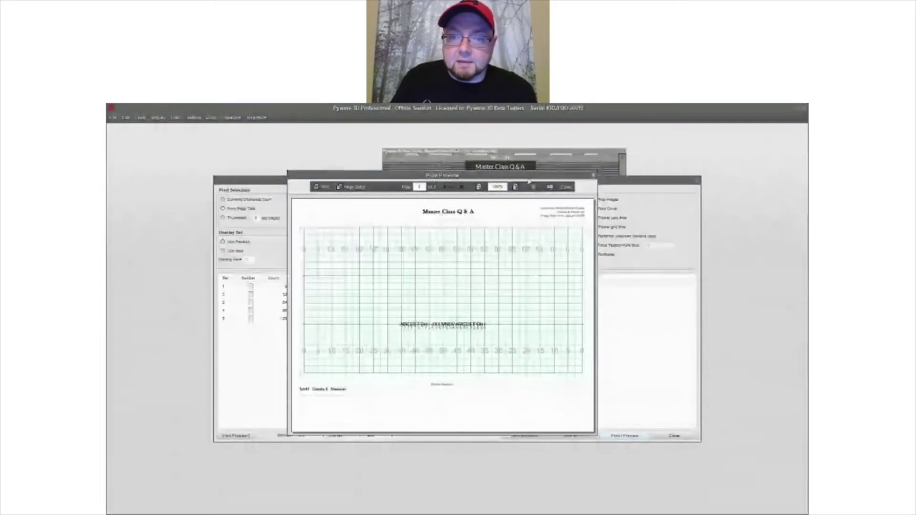
pyautogui.click(515, 186)
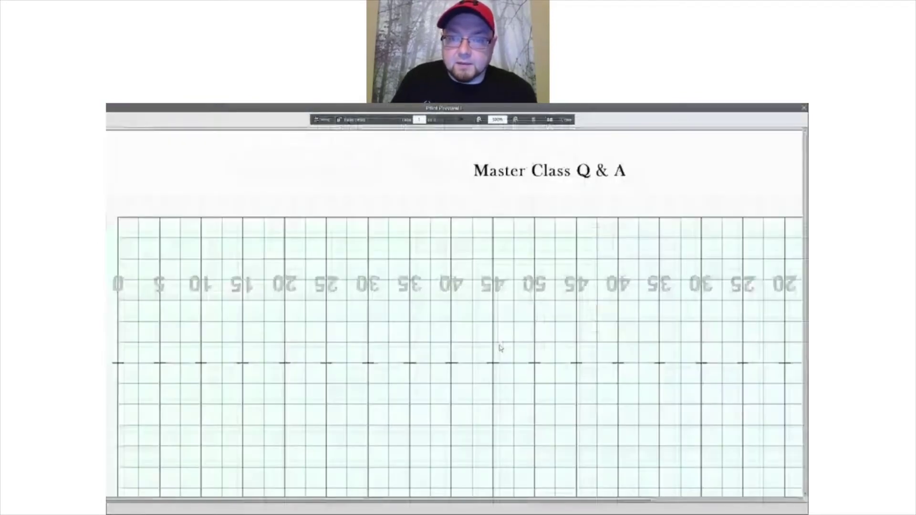
pyautogui.scroll(-1, 497, 348)
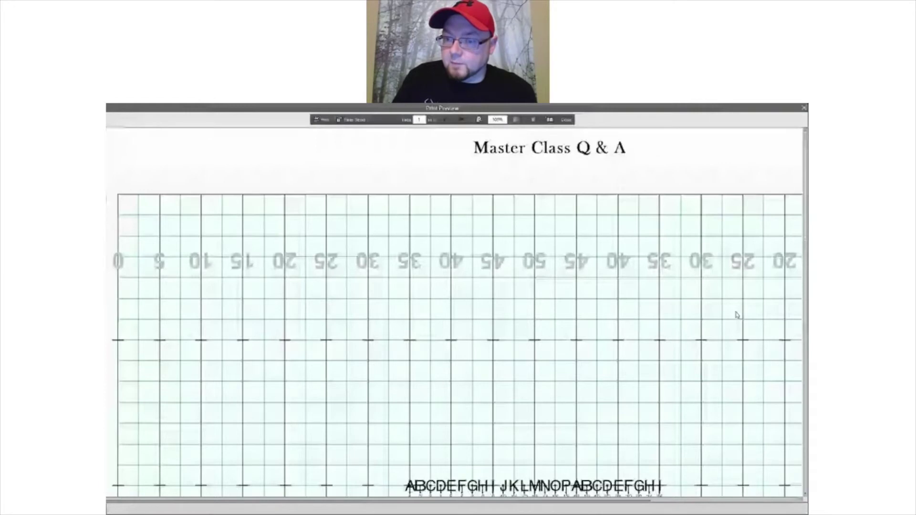
pyautogui.scroll(-4, 806, 227)
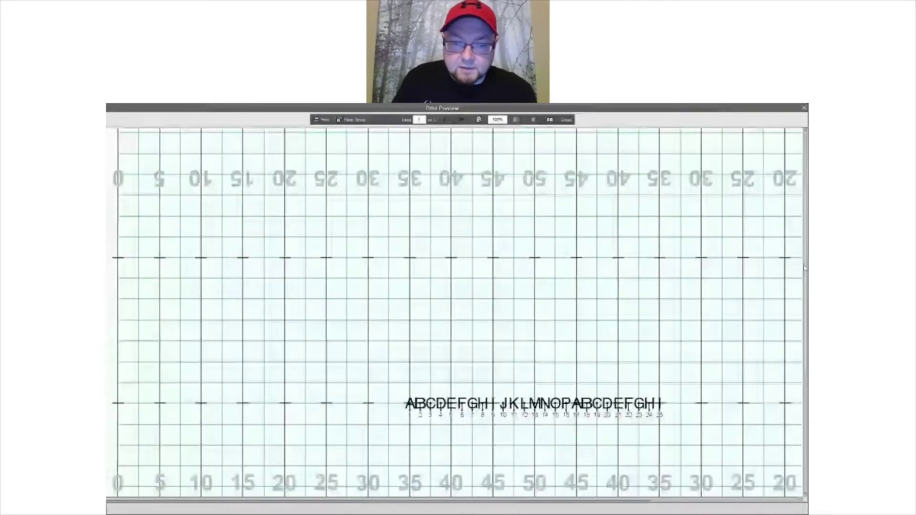
pyautogui.scroll(-1, 805, 226)
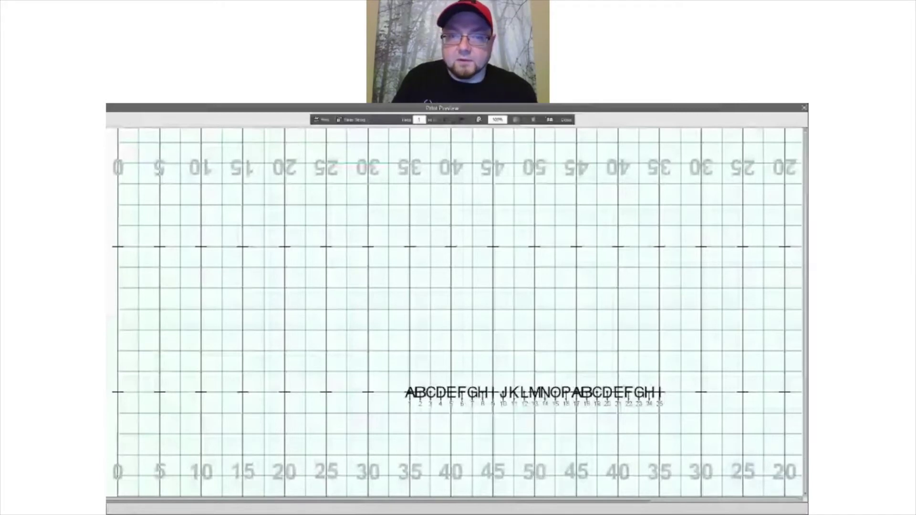
pyautogui.press('Escape')
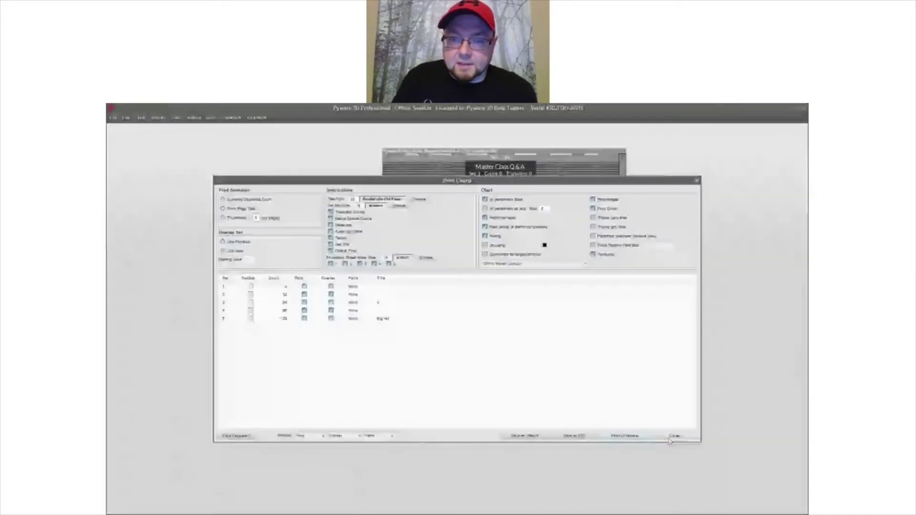
# - Close the chart print settings, select all performers, and place their position labels to the upper right of the symbols
pyautogui.click(671, 437)
pyautogui.hotkey('ctrl', 'a')
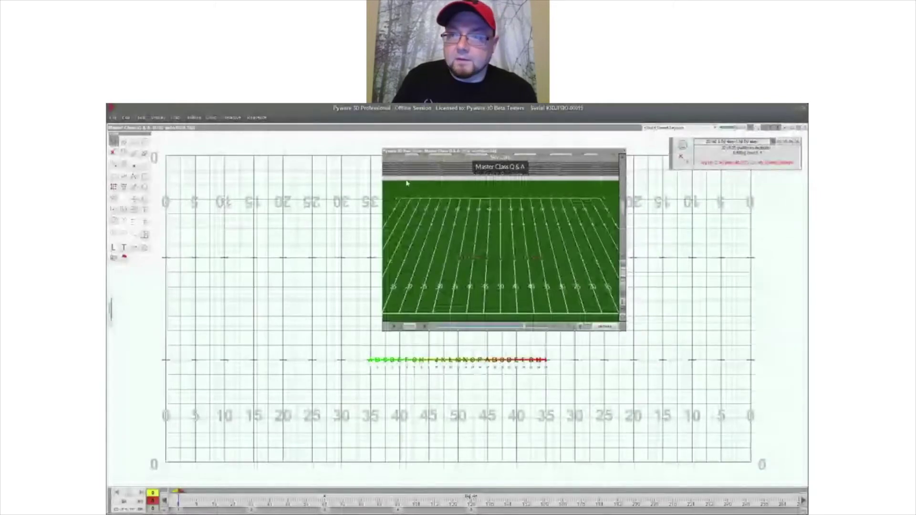
pyautogui.click(685, 161)
pyautogui.click(715, 145)
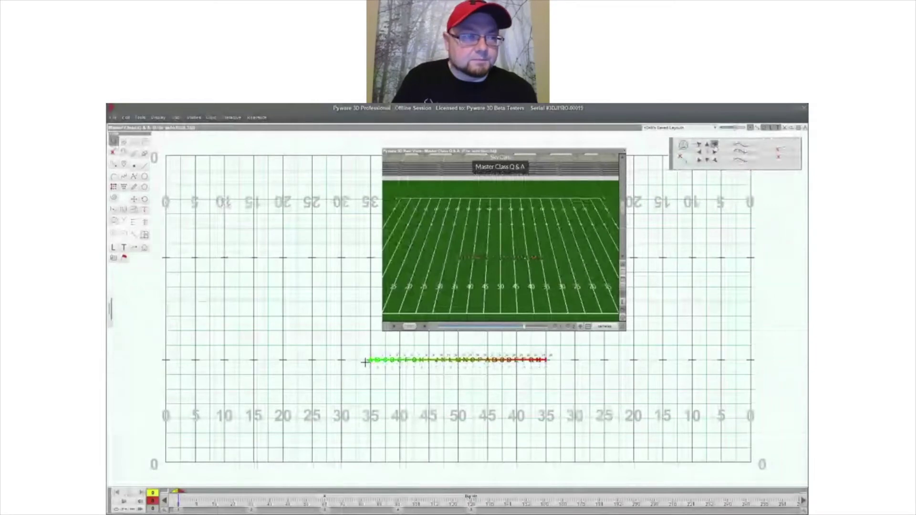
# - Preview the charts with center marks off and zoom in on set 1 to examine the repositioned performer labels
pyautogui.click(112, 118)
pyautogui.moveTo(143, 290)
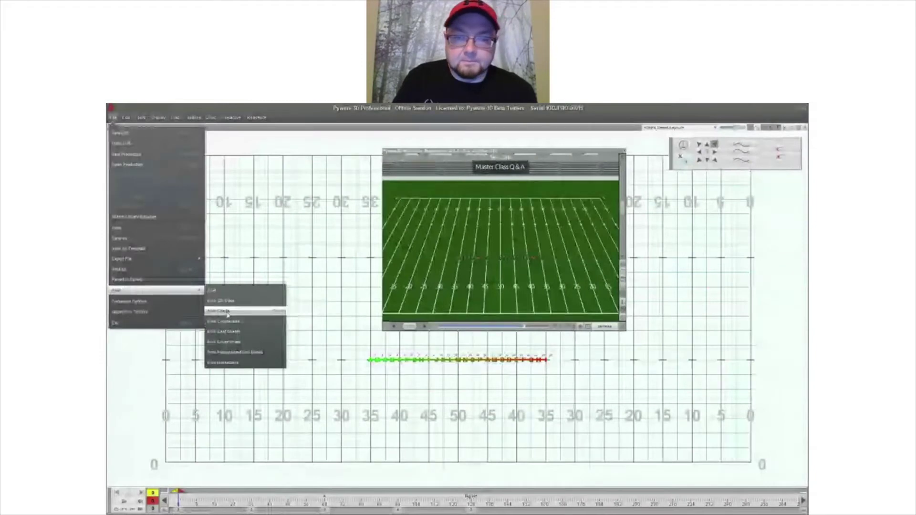
pyautogui.click(228, 312)
pyautogui.click(458, 325)
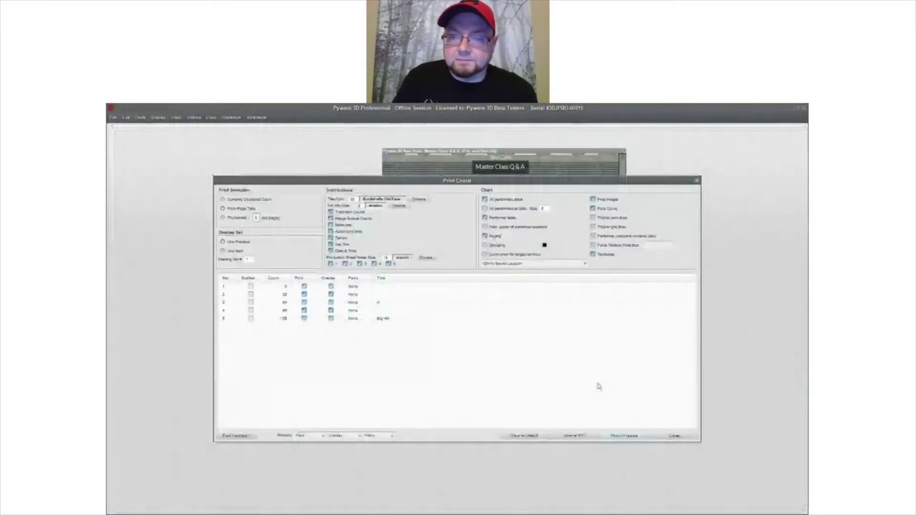
pyautogui.click(623, 435)
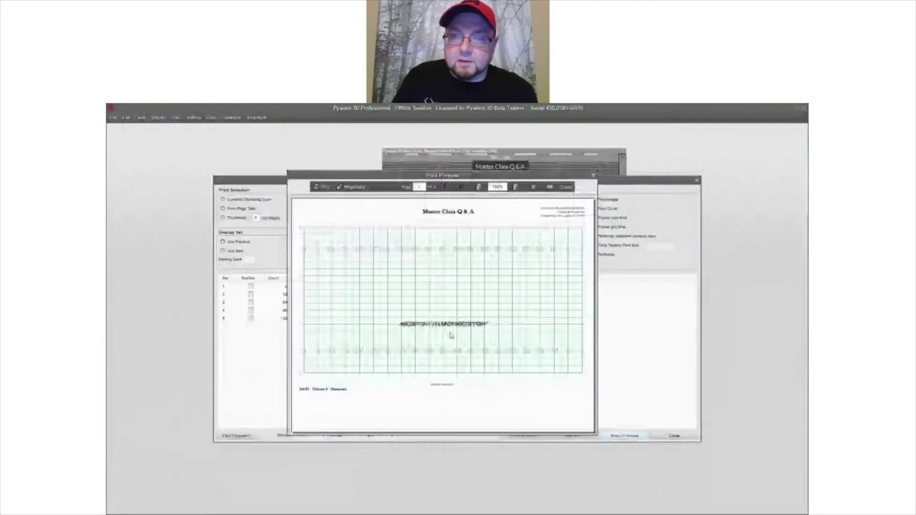
pyautogui.click(515, 187)
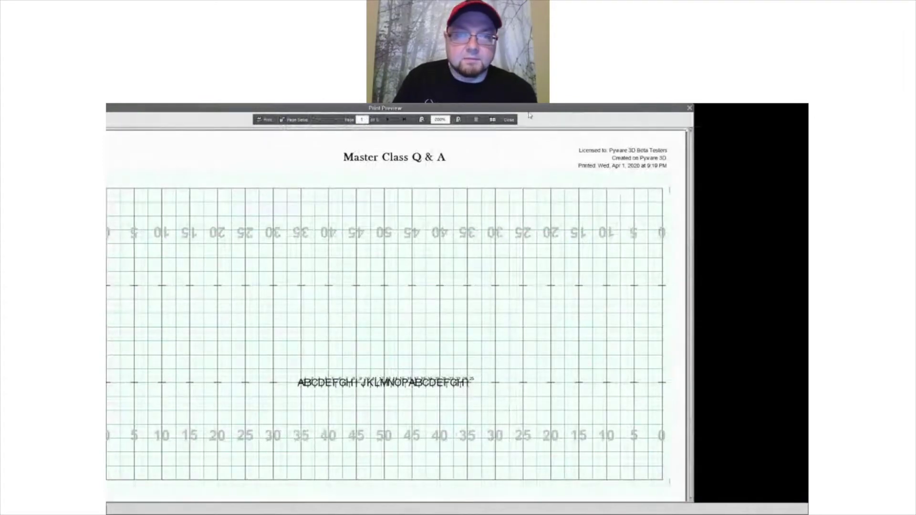
pyautogui.click(509, 123)
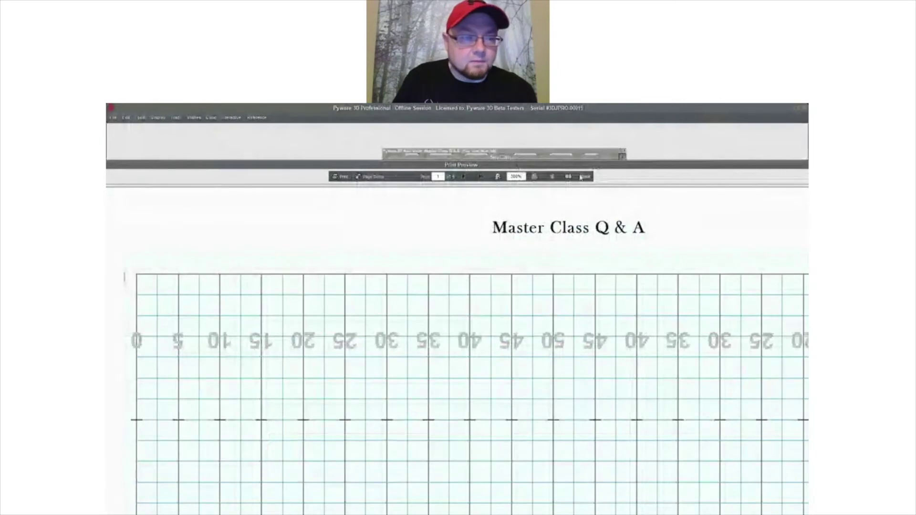
pyautogui.click(585, 177)
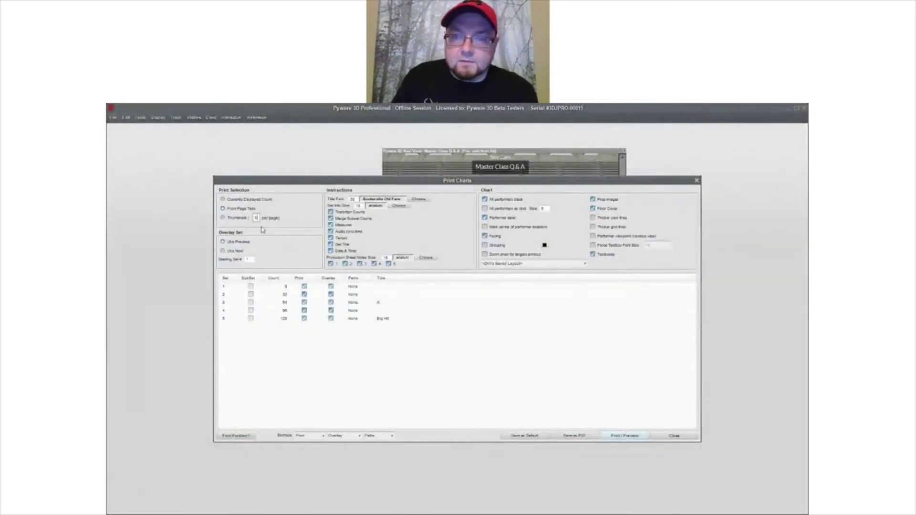
# - Exclude performer facing and include grouping in the chart print settings, and close them
pyautogui.click(485, 236)
pyautogui.click(485, 245)
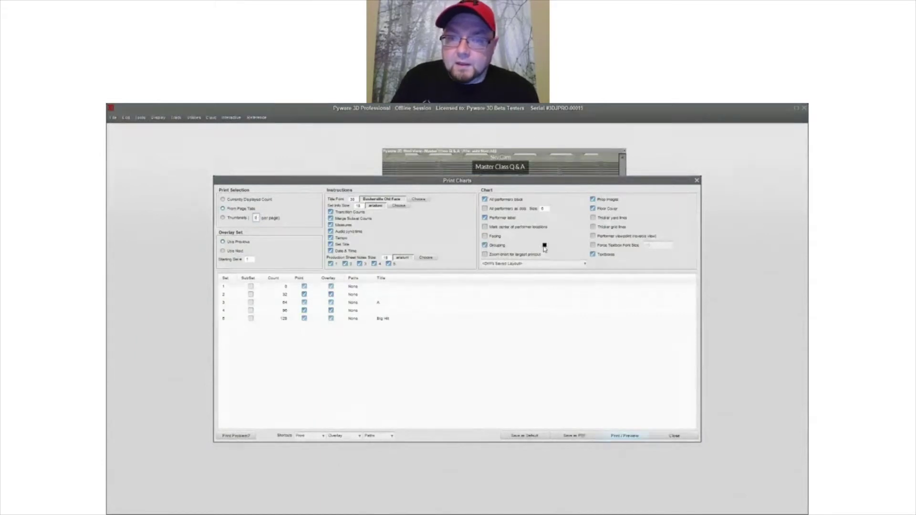
pyautogui.click(674, 436)
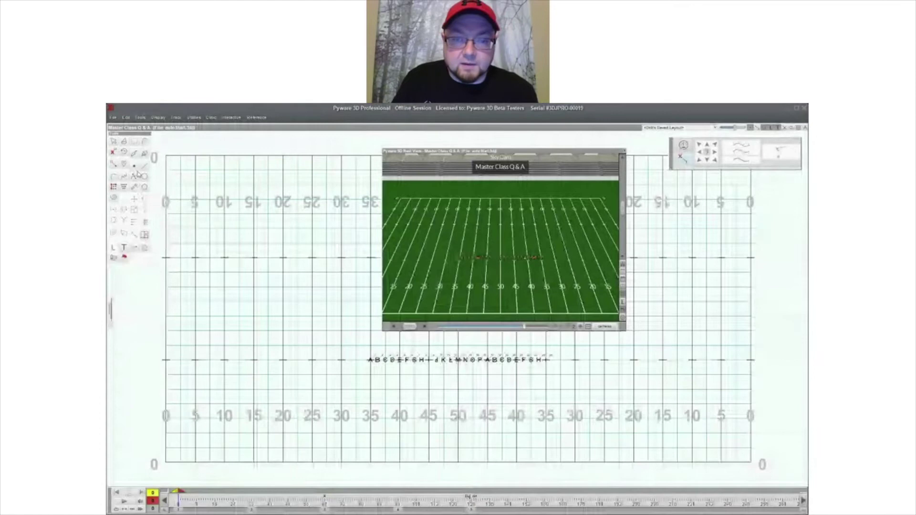
pyautogui.click(394, 390)
pyautogui.click(472, 390)
pyautogui.press('Escape')
# - Draw a slightly slanted line of 10 blue X performers below the lettered line, from about the 42 to the 46-yard line across midfield
pyautogui.click(145, 166)
pyautogui.click(415, 385)
pyautogui.click(479, 378)
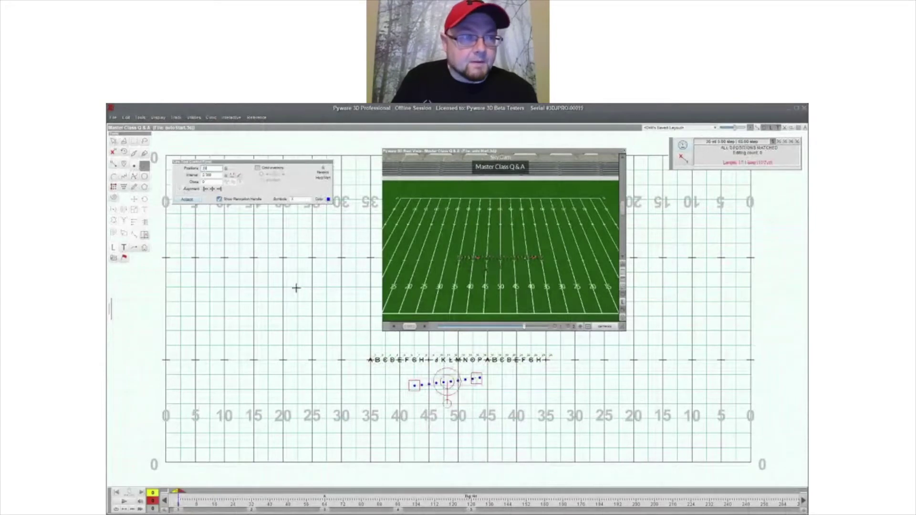
pyautogui.press('Escape')
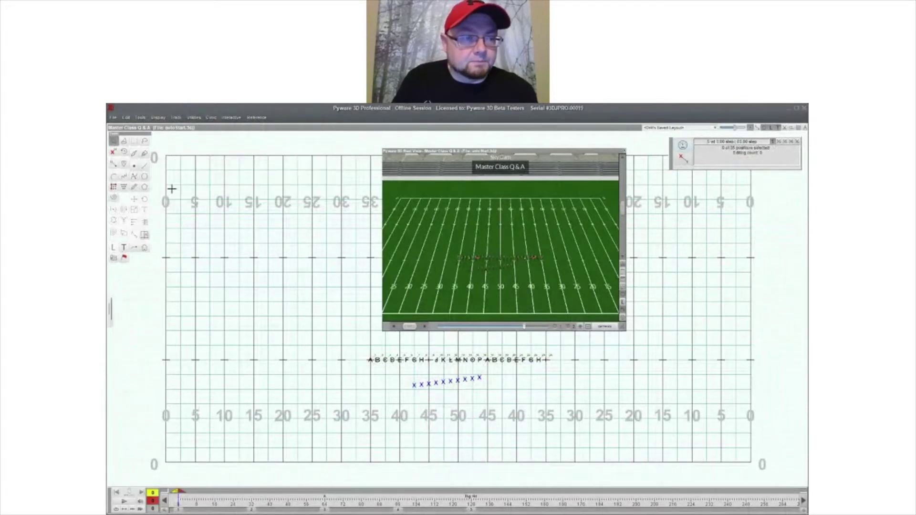
# - Reopen the chart print settings and set the grouping color to crimson red
pyautogui.click(113, 117)
pyautogui.moveTo(150, 292)
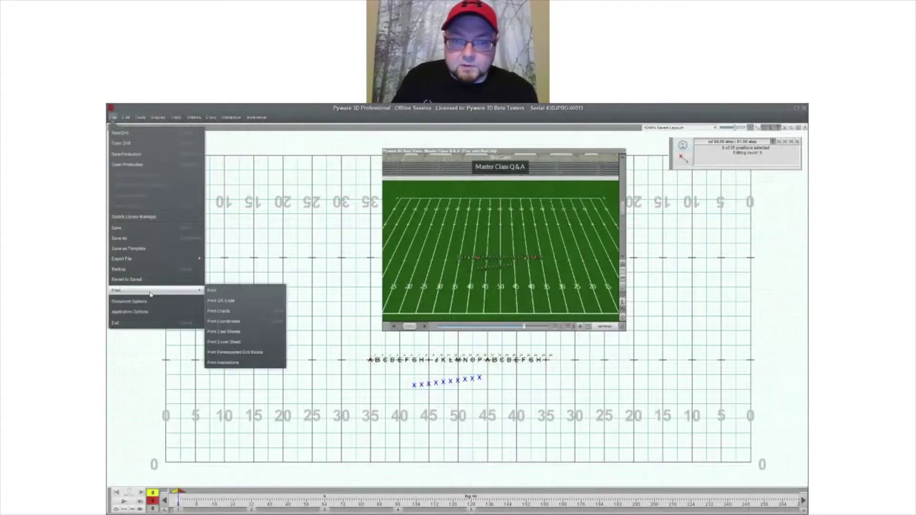
pyautogui.click(246, 311)
pyautogui.click(457, 324)
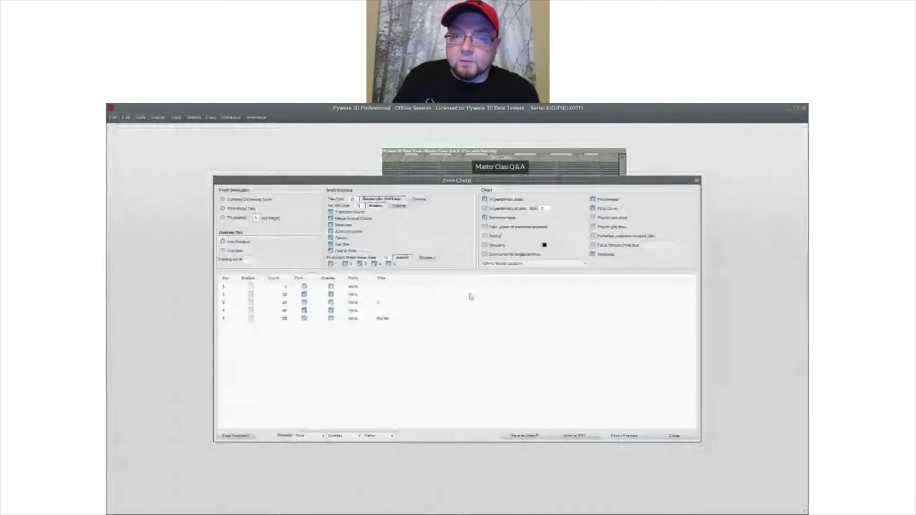
pyautogui.click(544, 245)
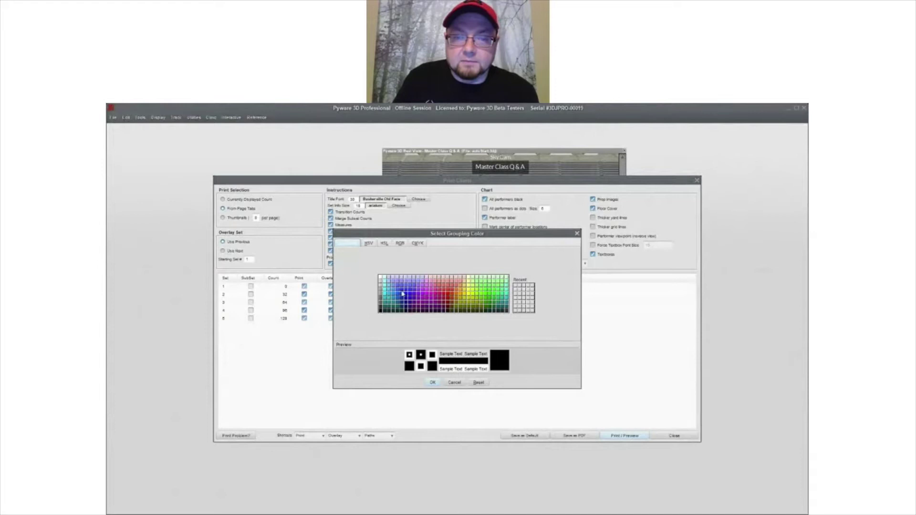
pyautogui.click(435, 293)
pyautogui.click(442, 295)
pyautogui.click(432, 382)
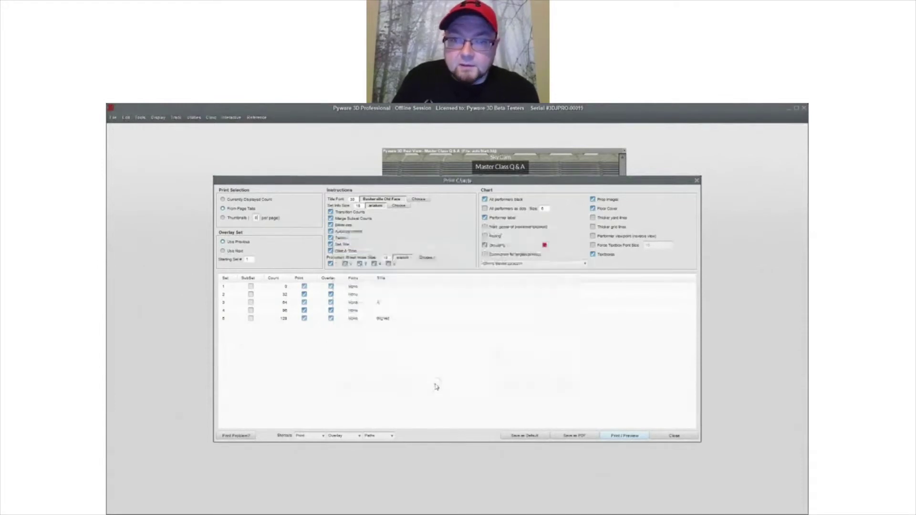
# - Preview the drill charts at the normal full-field size and close the preview
pyautogui.click(639, 436)
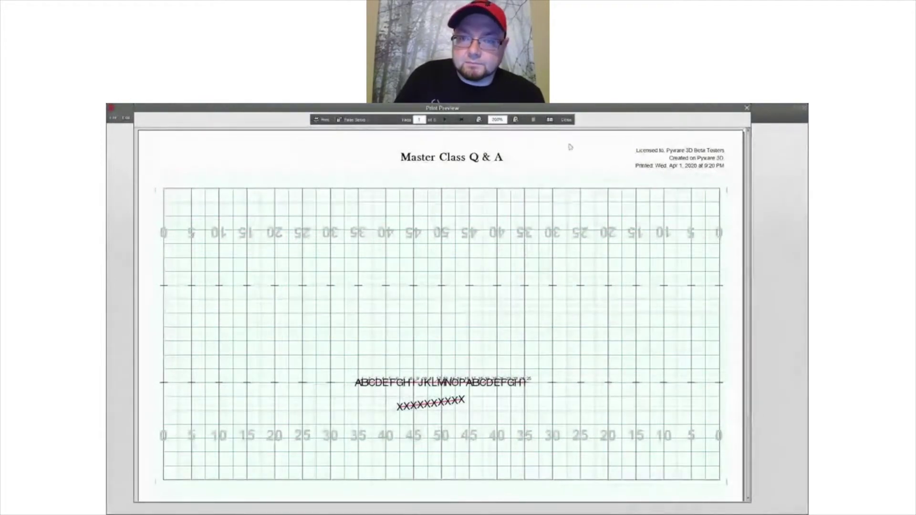
pyautogui.click(566, 120)
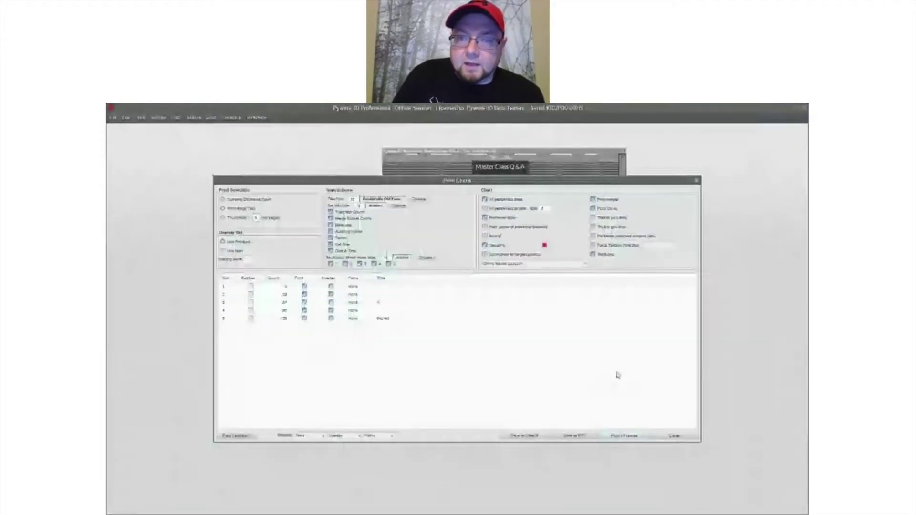
# - Turn off Grouping and enable Zoom chart for largest printout, including secondary positions
pyautogui.click(509, 254)
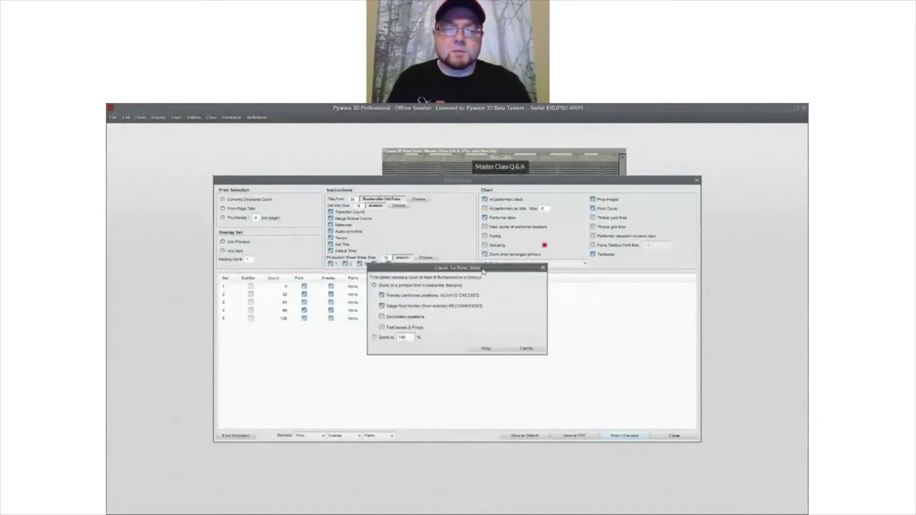
pyautogui.moveTo(477, 269); pyautogui.dragTo(422, 223)
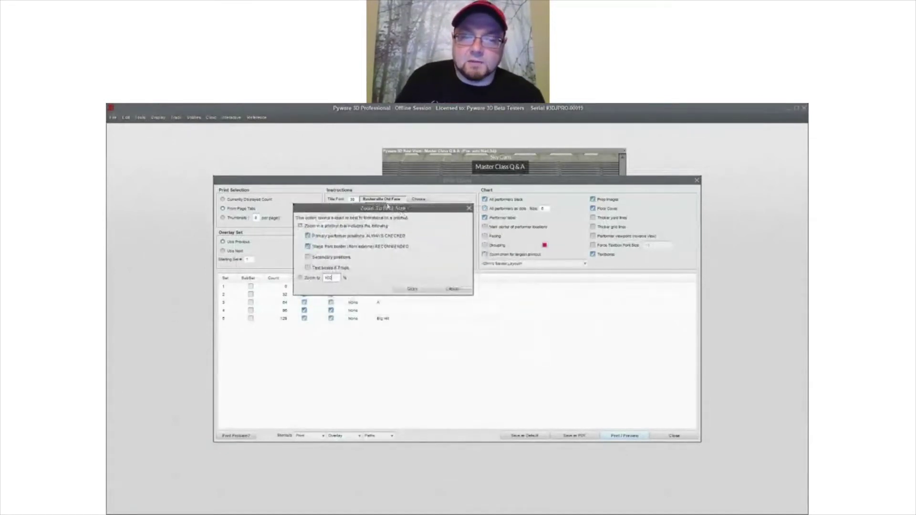
pyautogui.doubleClick(337, 278)
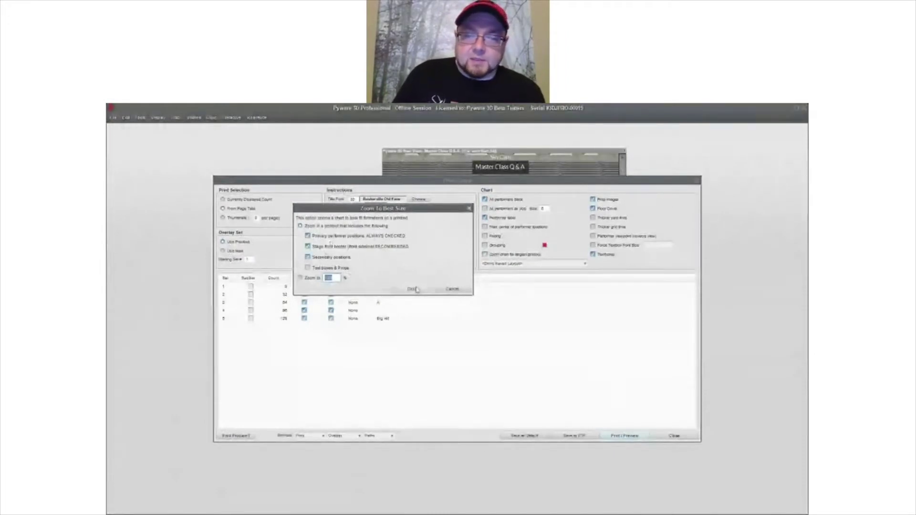
pyautogui.click(413, 290)
# - Preview the zoomed charts, paging through the sets to compare how each page is framed, and close the preview
pyautogui.click(640, 435)
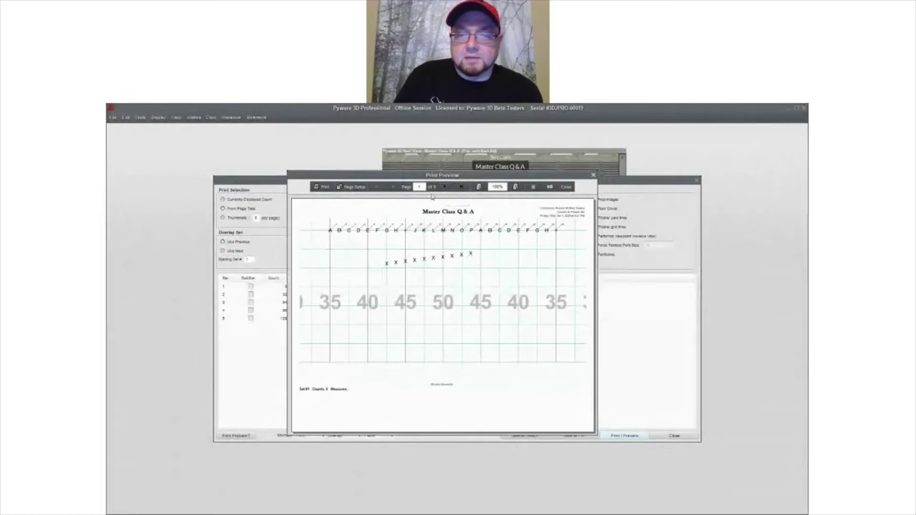
pyautogui.click(445, 187)
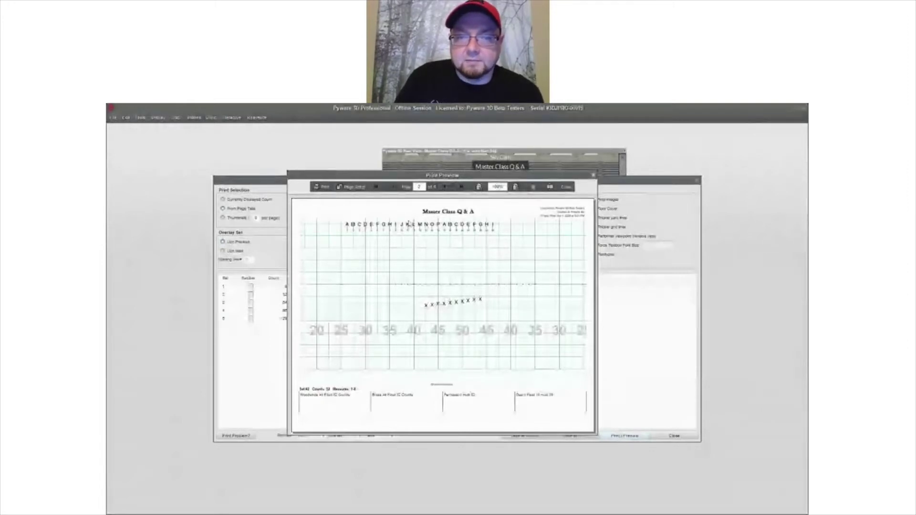
pyautogui.click(445, 187)
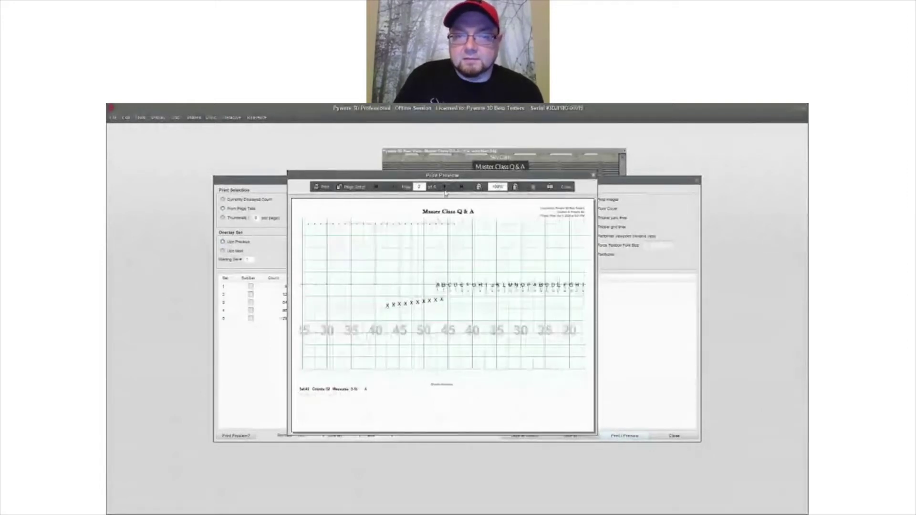
pyautogui.click(445, 187)
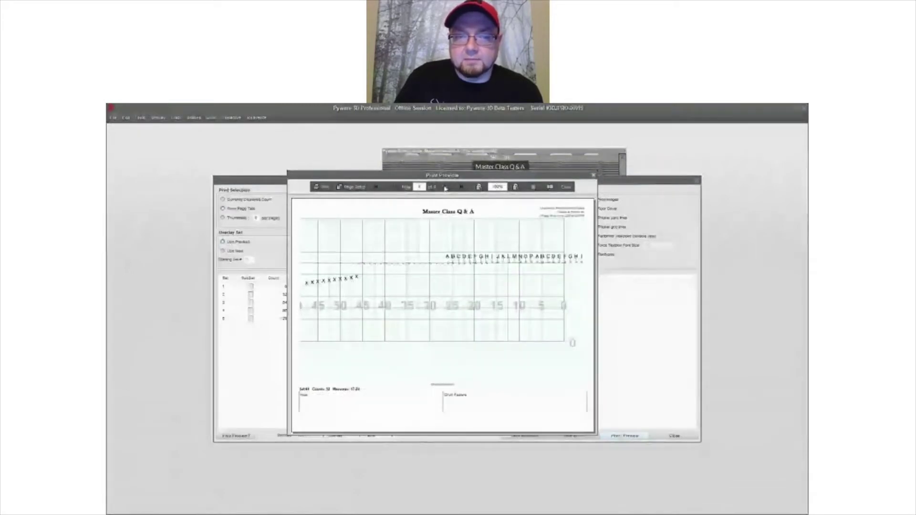
pyautogui.click(445, 187)
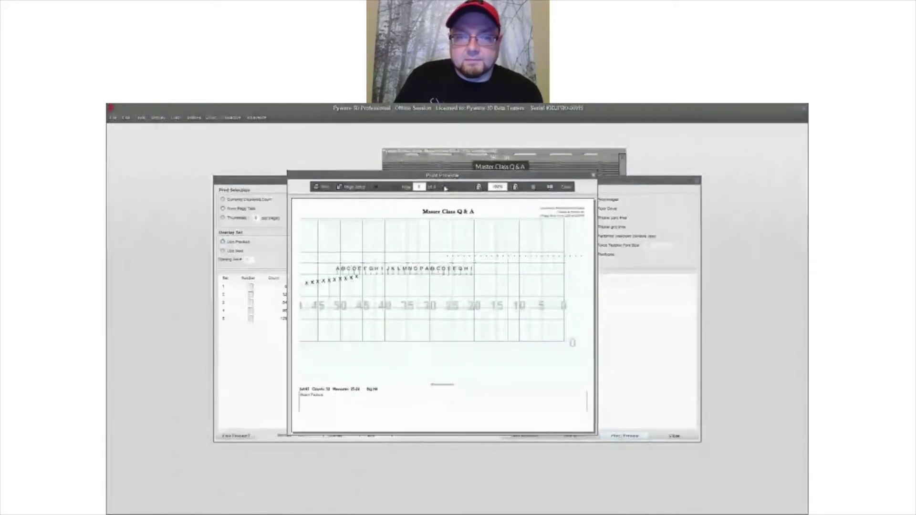
pyautogui.click(397, 188)
pyautogui.click(397, 188)
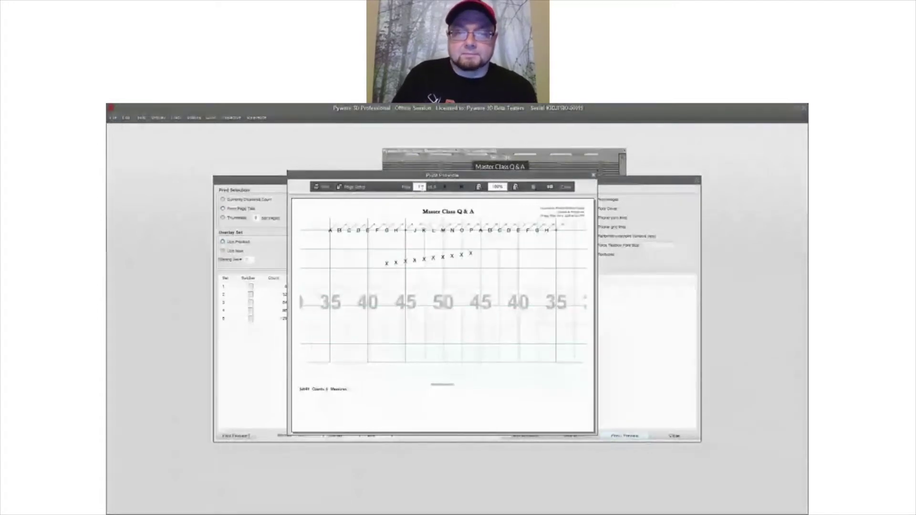
pyautogui.click(447, 187)
pyautogui.click(447, 189)
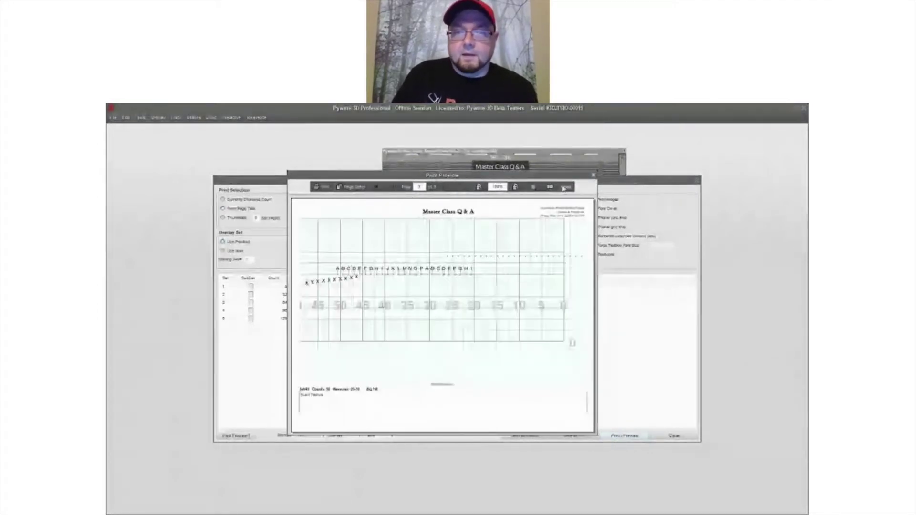
pyautogui.click(565, 187)
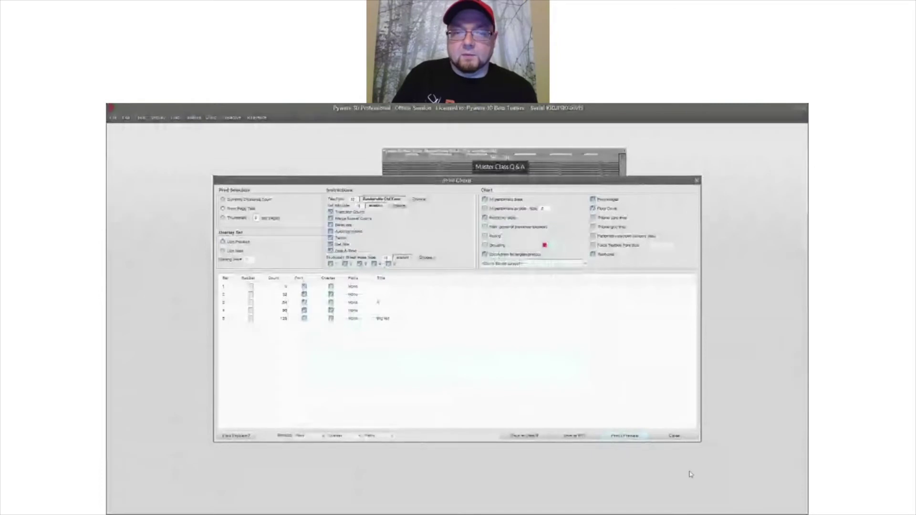
# - Leave the print setup, adjust the 3D view's angle and move its window higher over the drill field
pyautogui.click(674, 436)
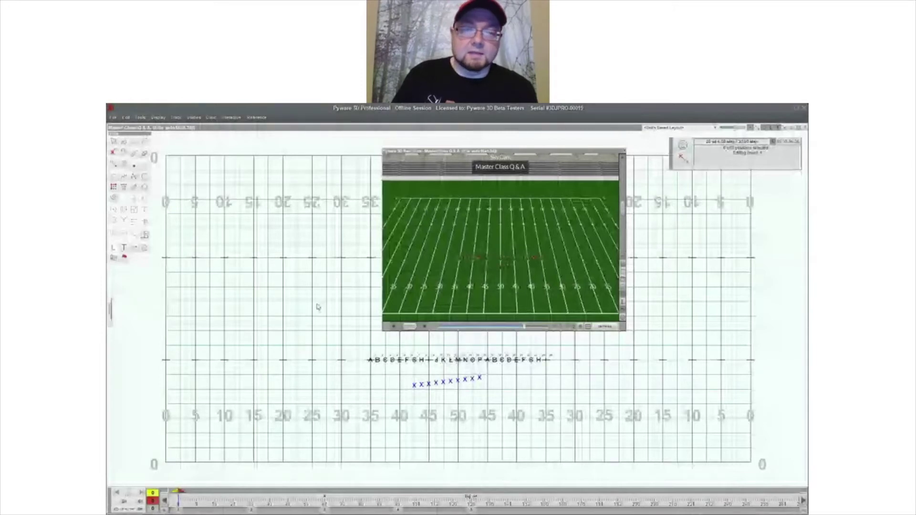
pyautogui.moveTo(458, 279); pyautogui.dragTo(451, 281)
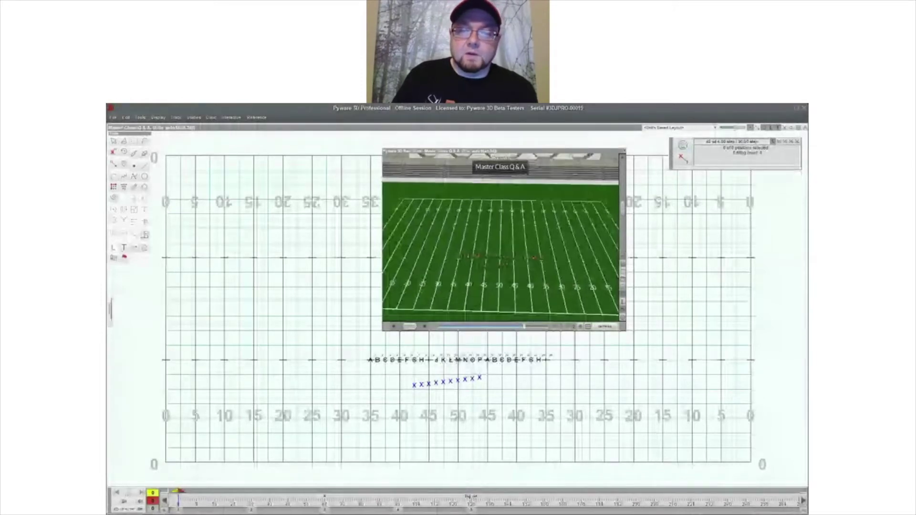
pyautogui.moveTo(477, 151); pyautogui.dragTo(469, 131)
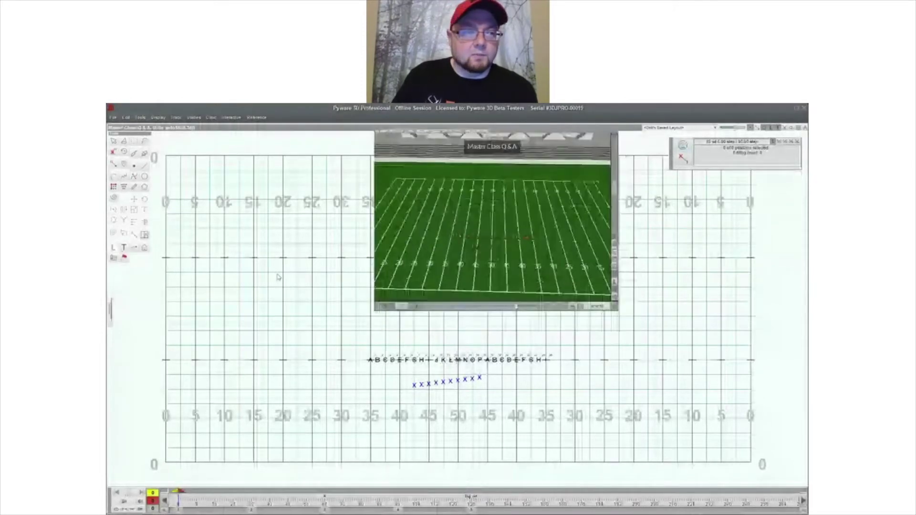
# - Place an X performer on each 25-yard line at the back hash and collapse the 3D view window
pyautogui.click(134, 165)
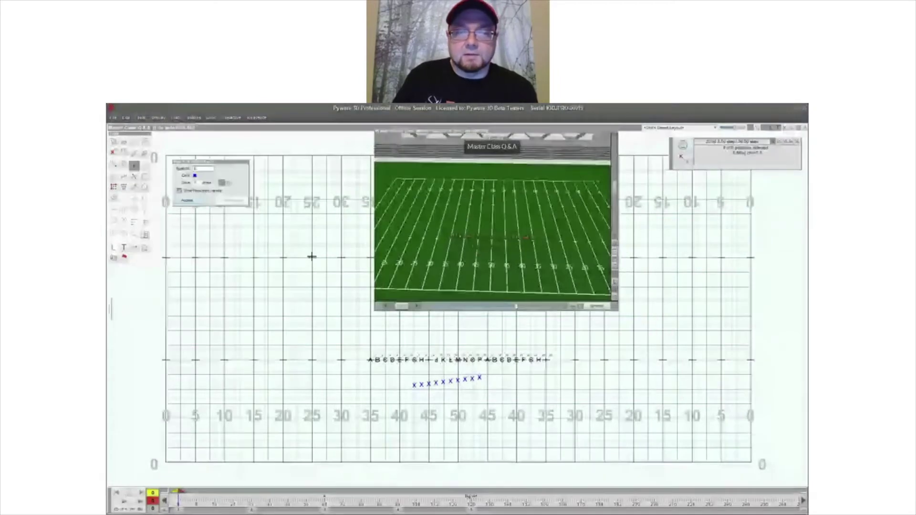
pyautogui.click(311, 258)
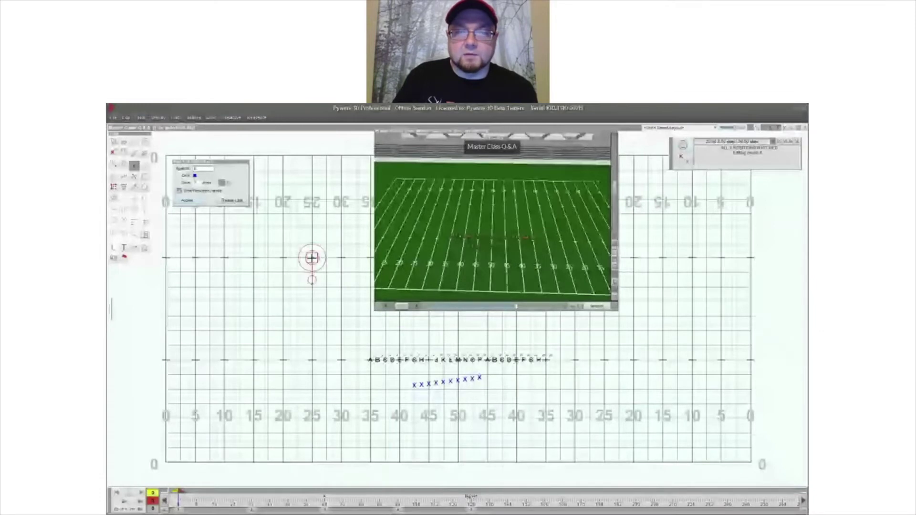
pyautogui.doubleClick(514, 131)
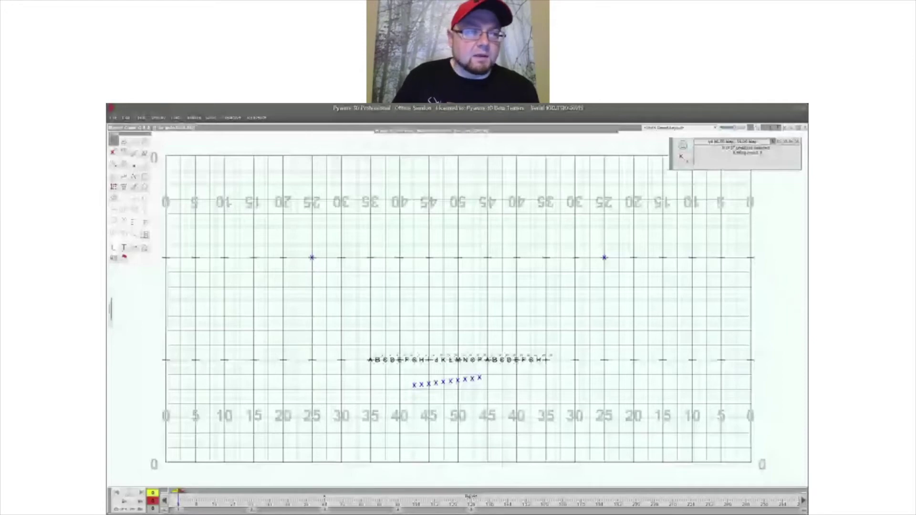
# - Open the chart print setup and enable Zoom chart for largest printout with the primary positions and stage front border included
pyautogui.hotkey('ctrl', 'p')
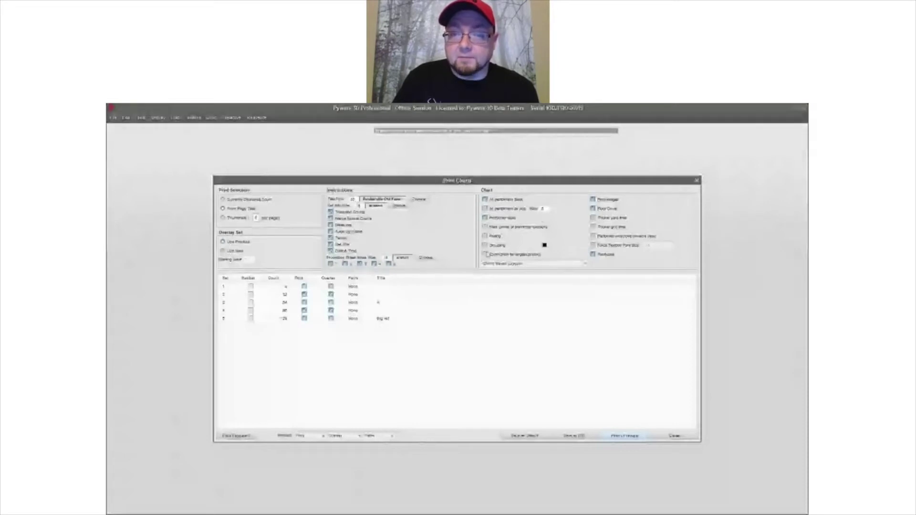
pyautogui.click(485, 255)
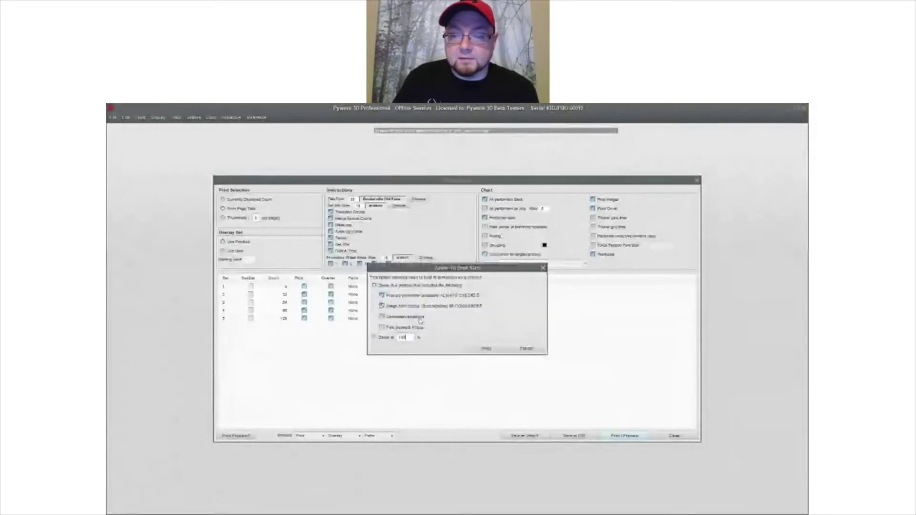
pyautogui.click(485, 348)
# - Preview the zoomed charts with the added performers, page through to the last set, and close the preview
pyautogui.click(620, 438)
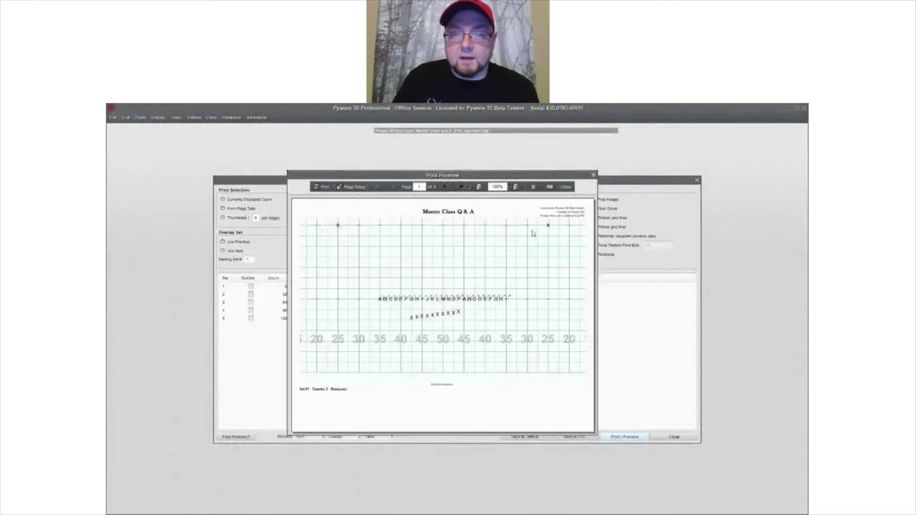
pyautogui.click(445, 188)
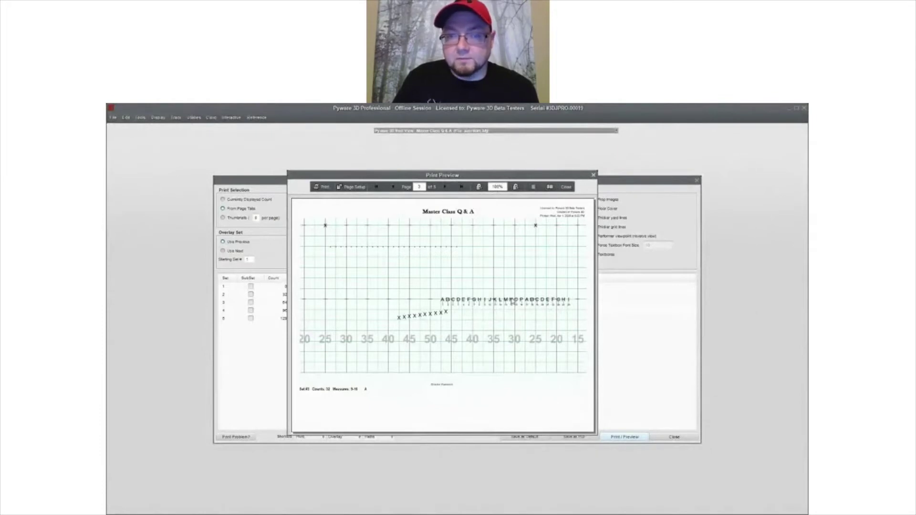
pyautogui.click(444, 188)
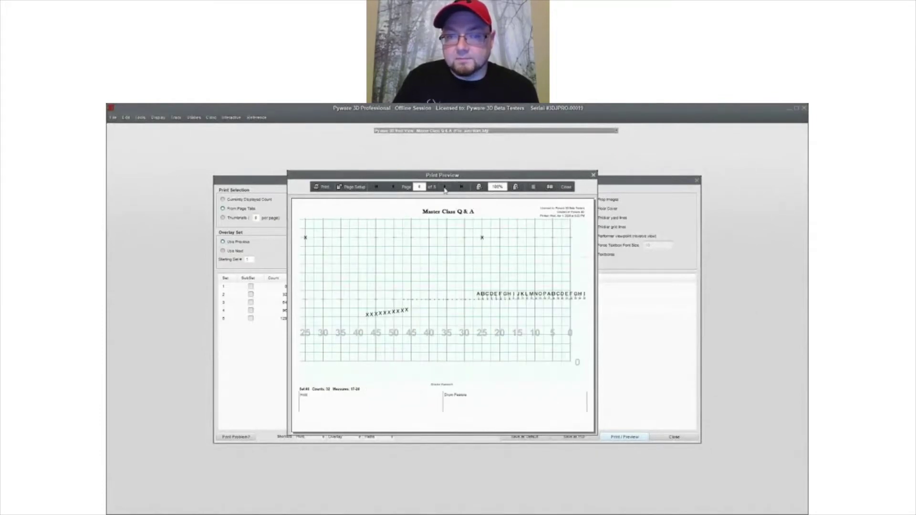
pyautogui.click(445, 188)
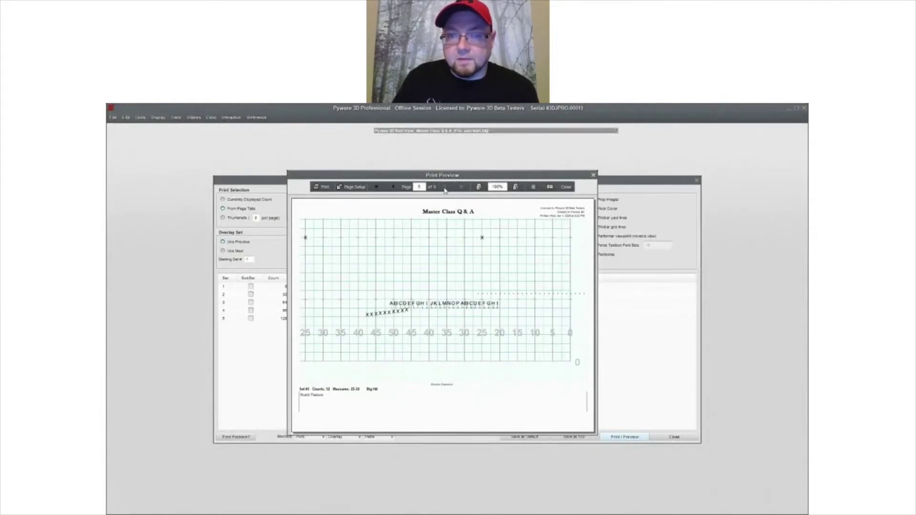
pyautogui.click(566, 187)
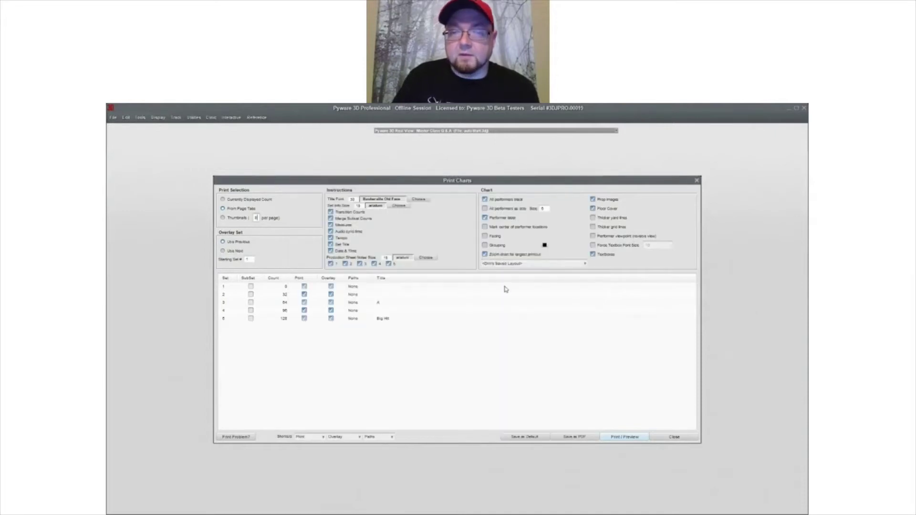
# - Replace the zoomed printout with the performer viewpoint (reverse view) and preview every page
pyautogui.click(486, 255)
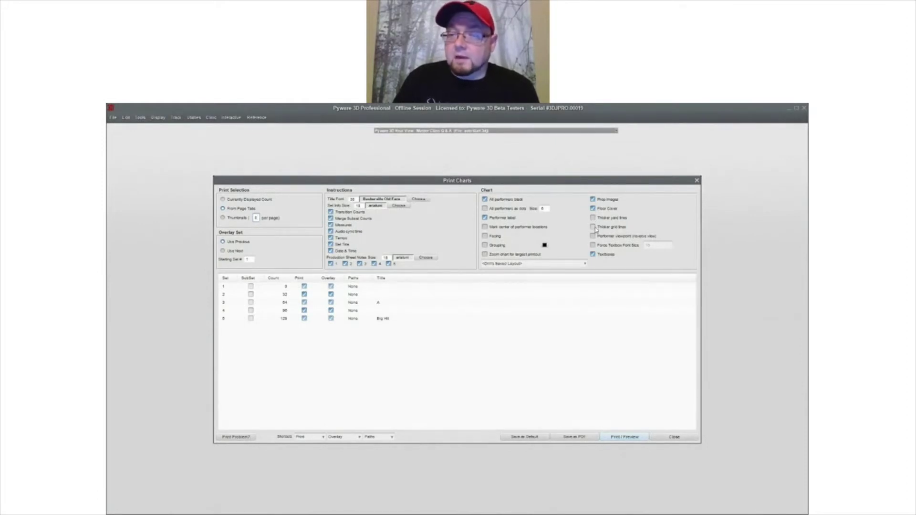
pyautogui.click(623, 438)
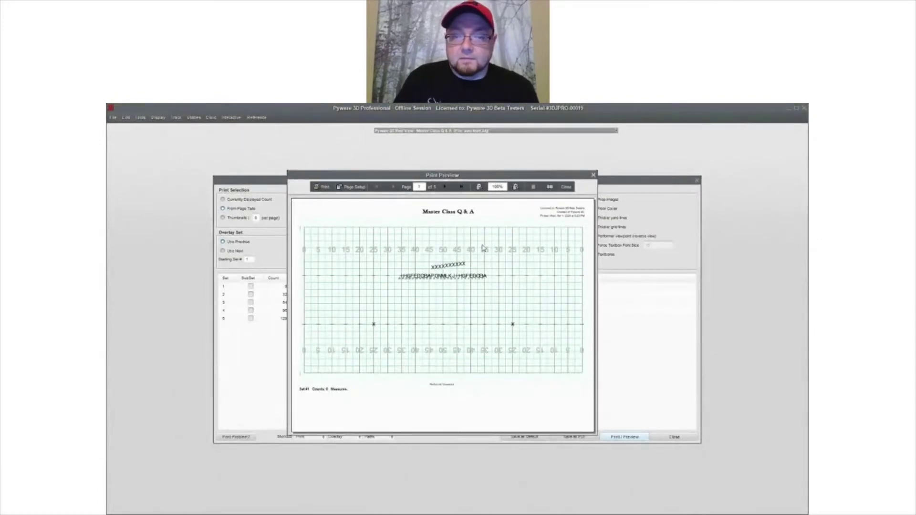
pyautogui.click(445, 187)
pyautogui.click(445, 187)
pyautogui.click(445, 187)
pyautogui.click(445, 187)
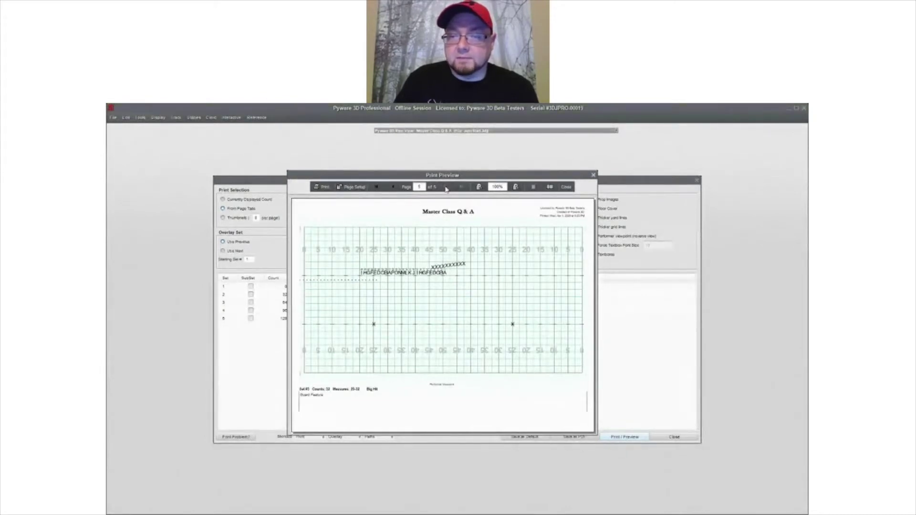
pyautogui.click(566, 187)
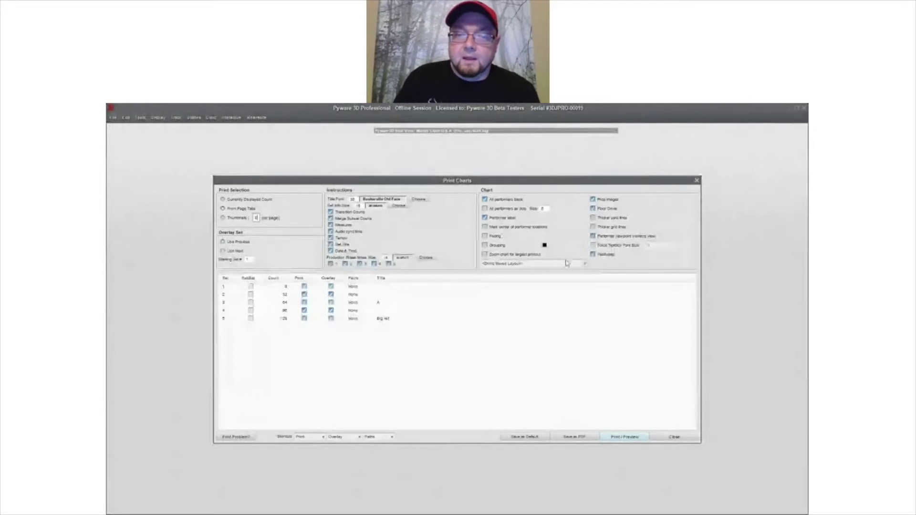
# - Browse the grid layouts available for the printed chart, keep the drill's saved layout, and leave the print setup
pyautogui.click(535, 264)
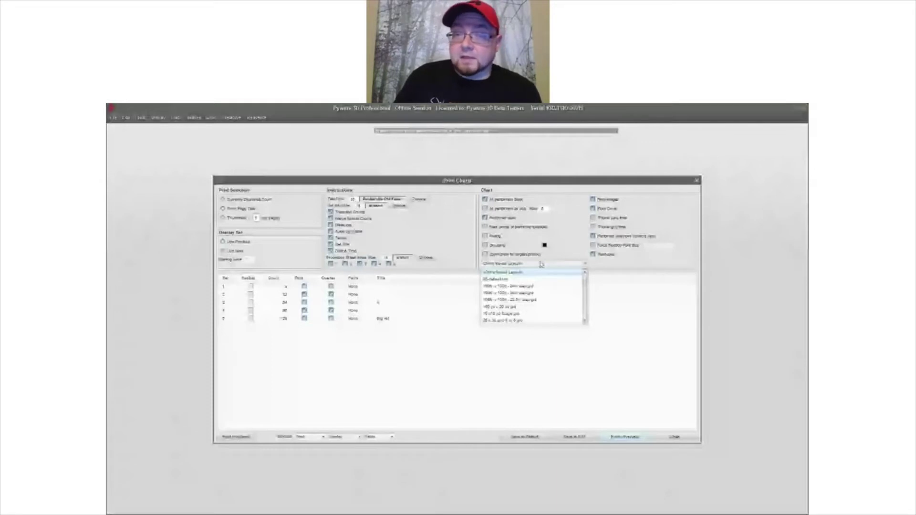
pyautogui.click(614, 270)
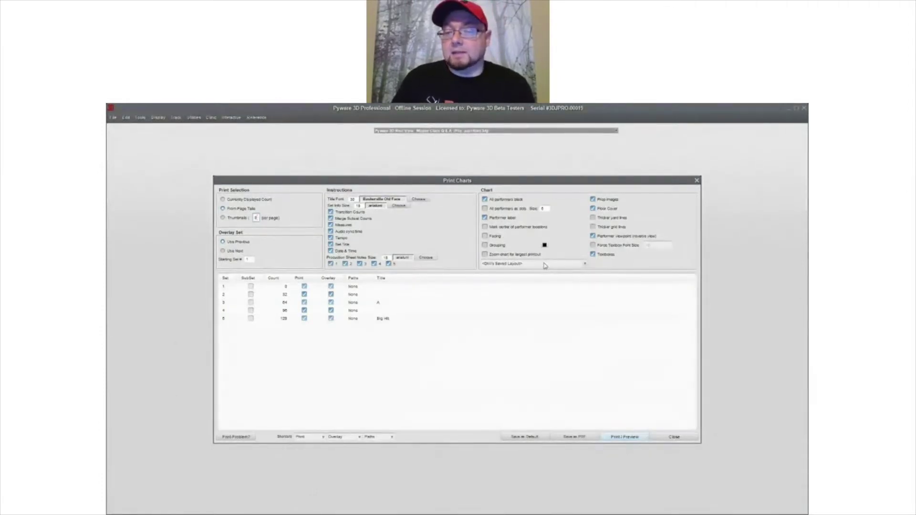
pyautogui.click(545, 263)
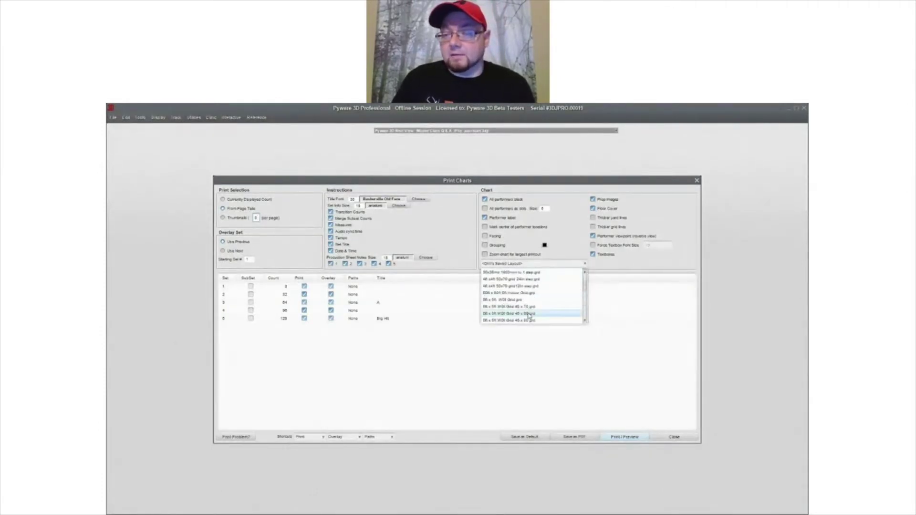
pyautogui.scroll(-3, 529, 303)
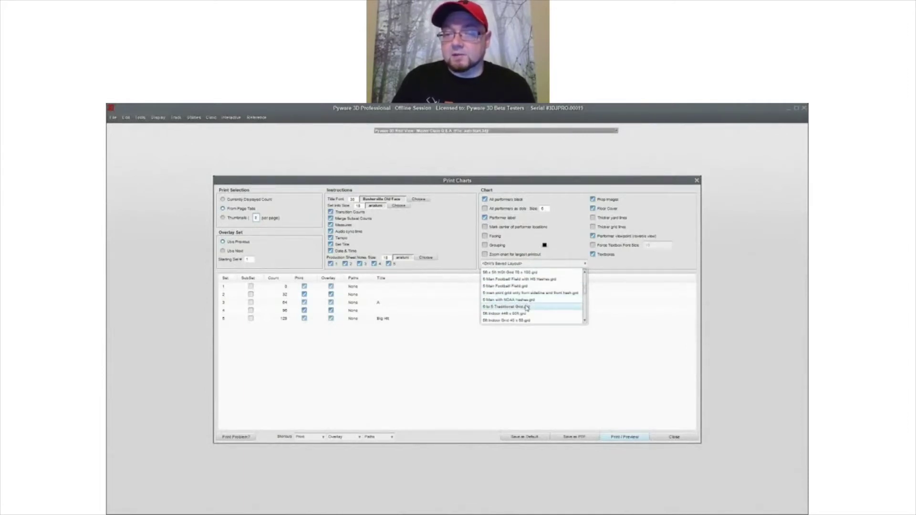
pyautogui.click(616, 267)
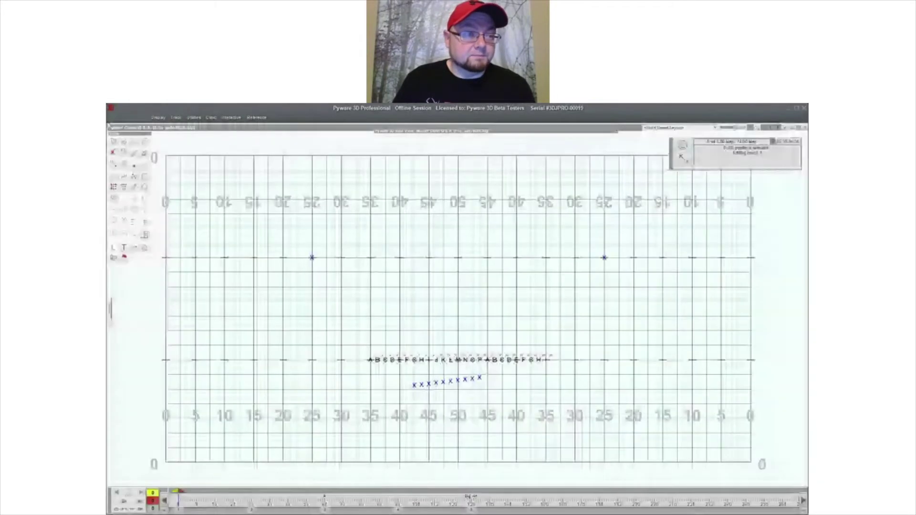
pyautogui.click(114, 118)
pyautogui.moveTo(138, 291)
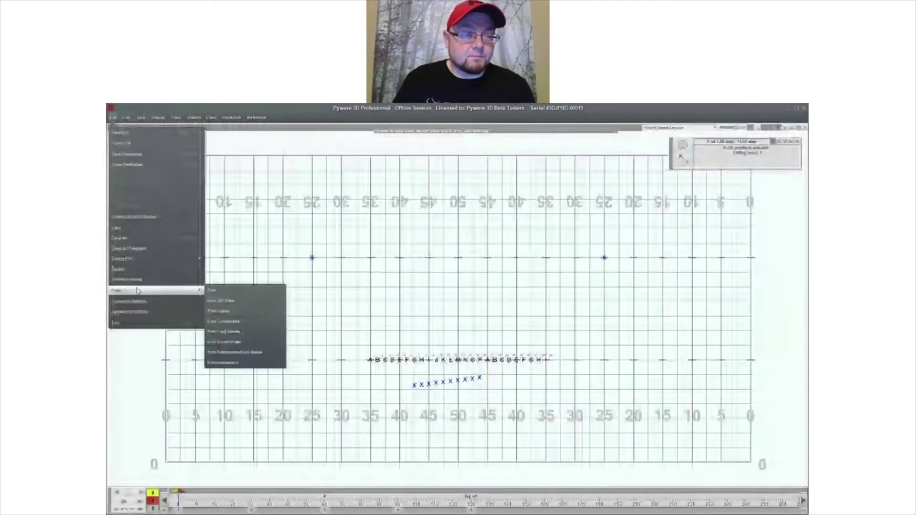
pyautogui.moveTo(189, 291)
pyautogui.click(220, 290)
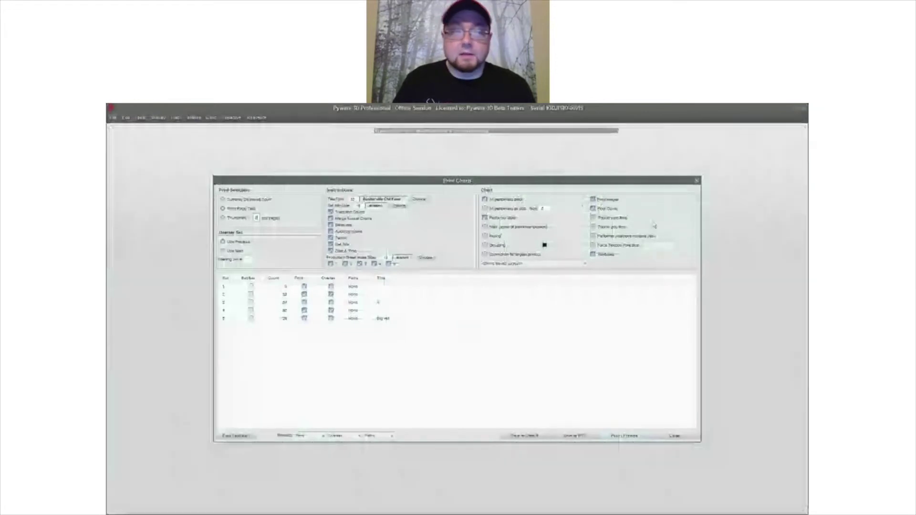
pyautogui.click(697, 181)
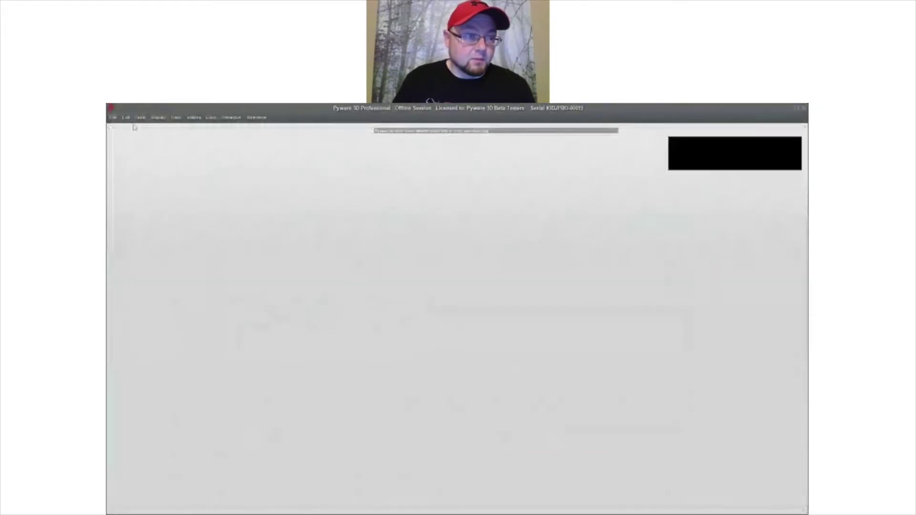
# - Open the coordinate print setup and choose the director's coordinate sheet as the report type
pyautogui.click(113, 117)
pyautogui.moveTo(140, 259)
pyautogui.moveTo(136, 290)
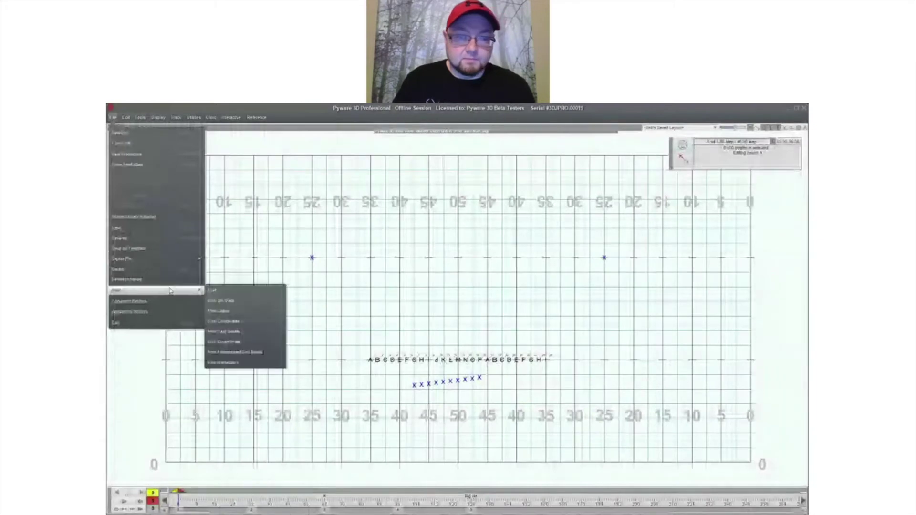
pyautogui.click(224, 323)
pyautogui.click(430, 324)
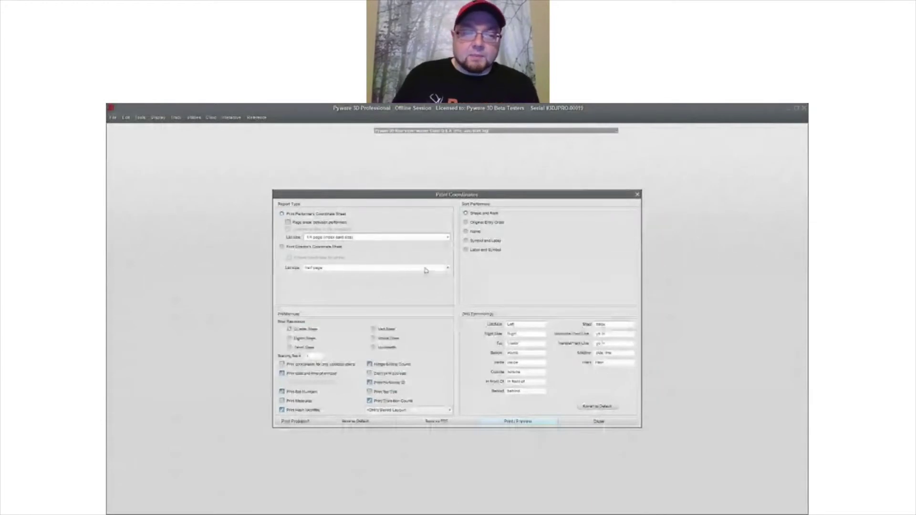
pyautogui.click(299, 248)
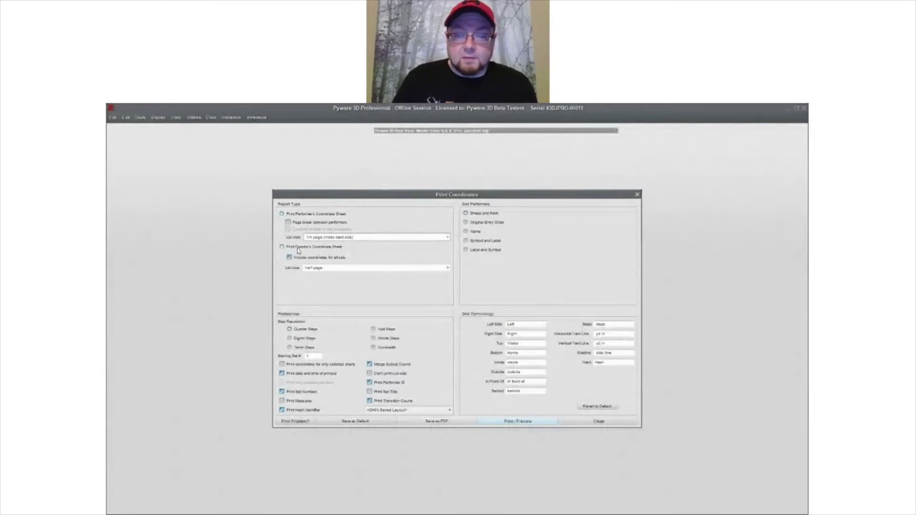
# - Preview the half-page director's coordinate sheets at an enlarged size and close the preview
pyautogui.click(519, 422)
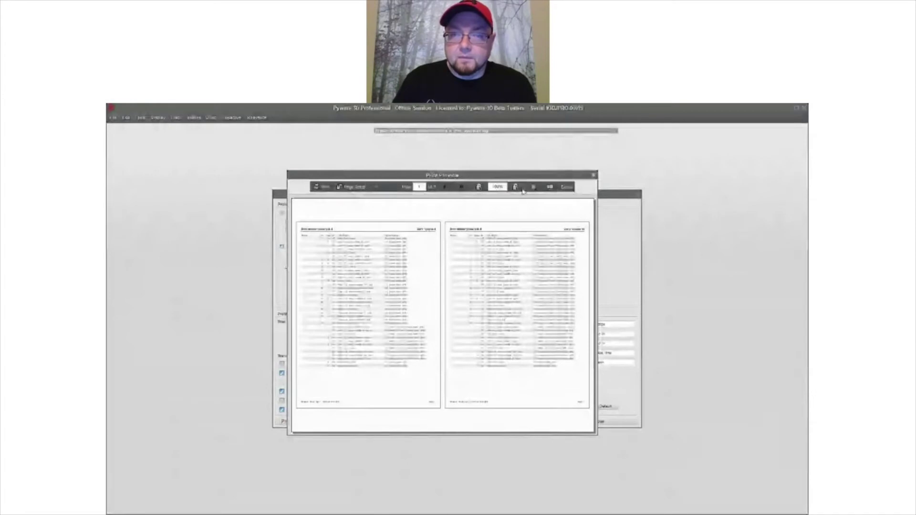
pyautogui.doubleClick(516, 175)
pyautogui.click(515, 134)
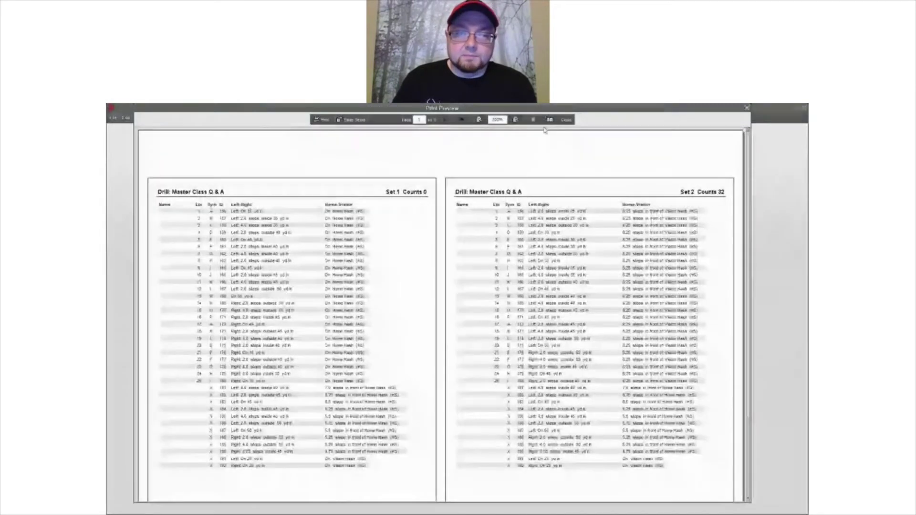
pyautogui.click(566, 120)
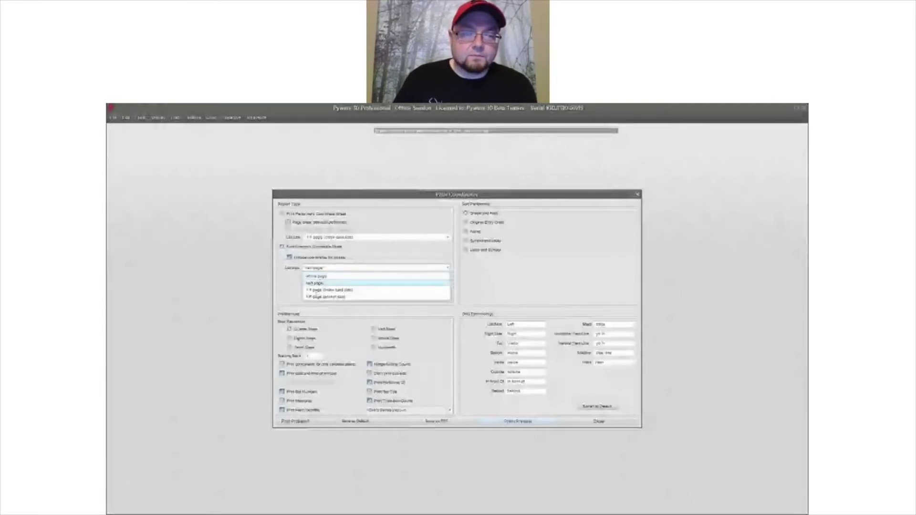
# - Switch to the performer's coordinate sheet with a page break between performers and a 1/4 page (index card size) list
pyautogui.click(323, 215)
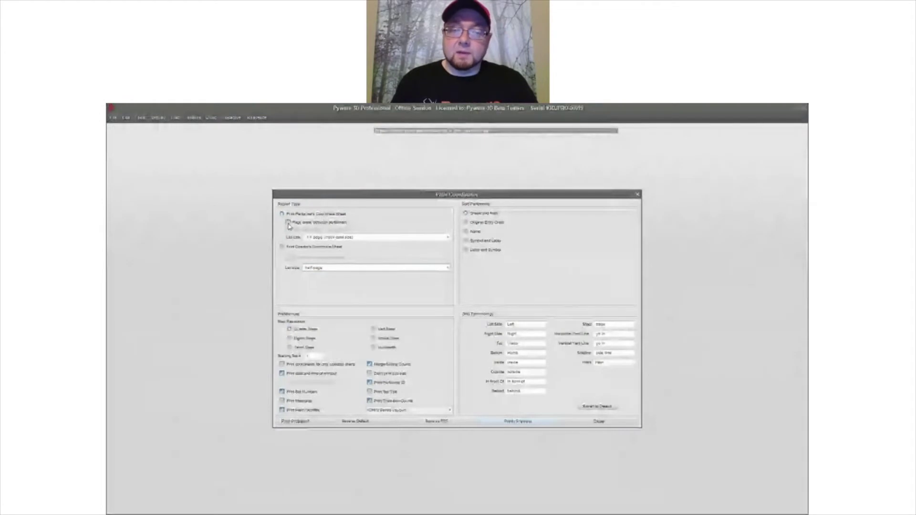
pyautogui.click(288, 224)
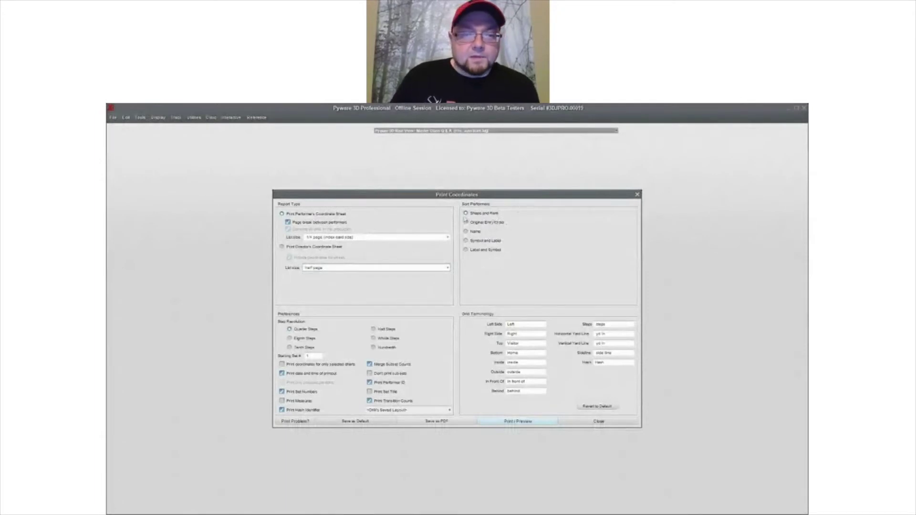
pyautogui.click(316, 237)
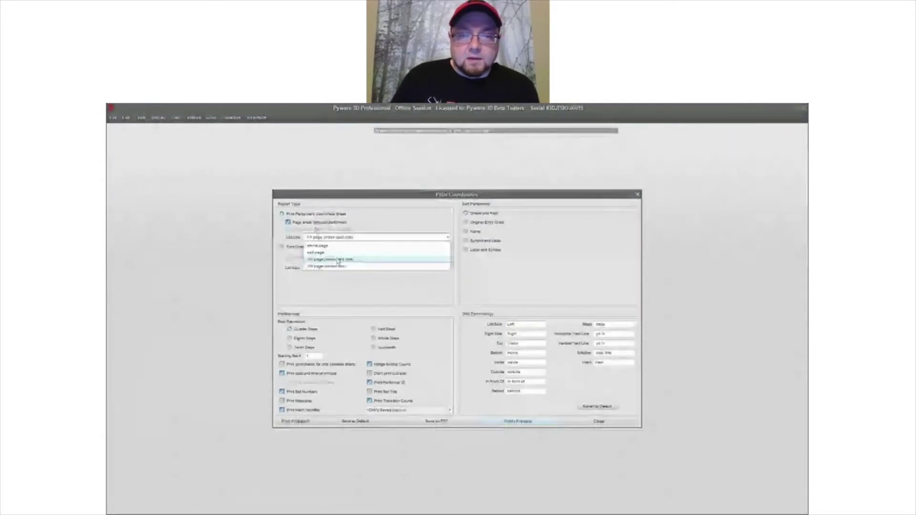
pyautogui.click(338, 261)
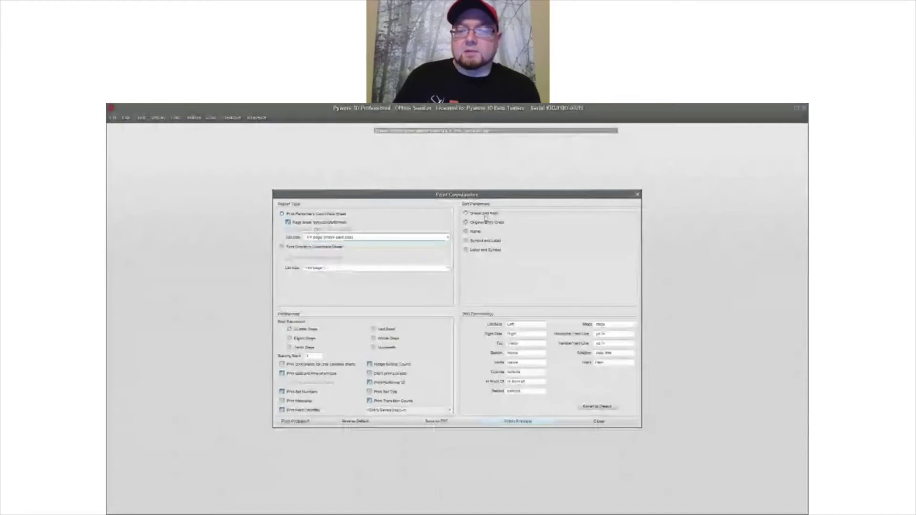
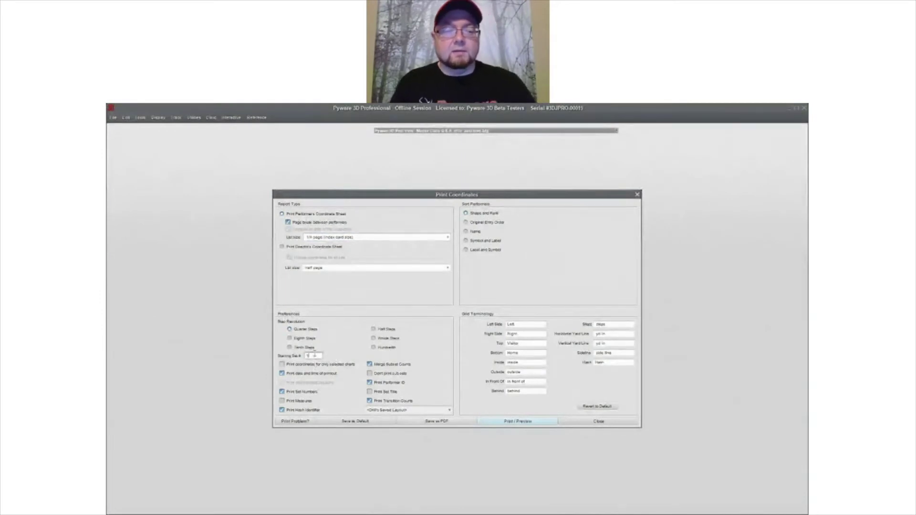
# - Limit the coordinates to selected charts, exclude the performer ID, include set titles and measures, and preview the sheet
pyautogui.moveTo(315, 356); pyautogui.dragTo(297, 358)
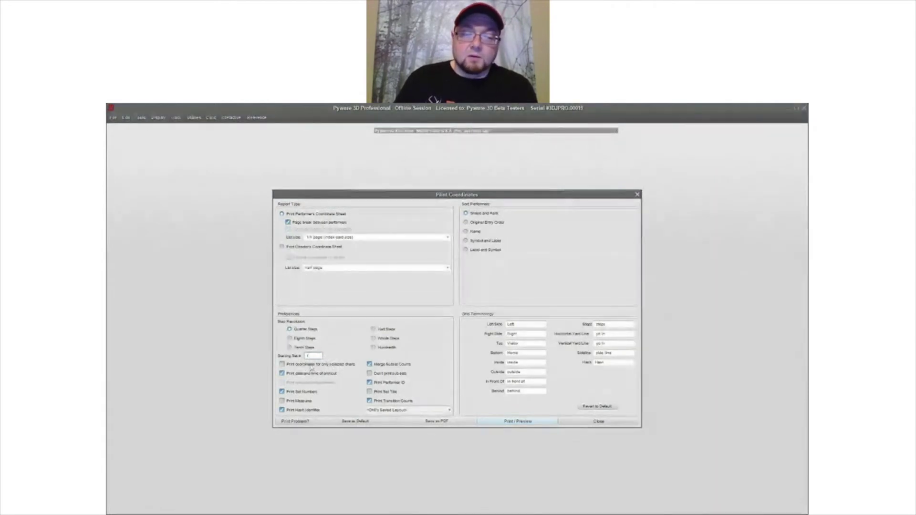
pyautogui.click(313, 364)
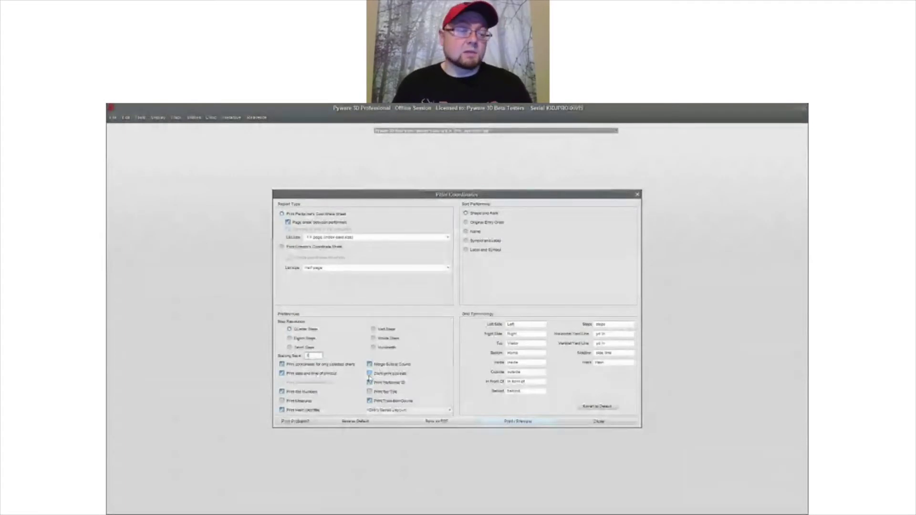
pyautogui.click(396, 383)
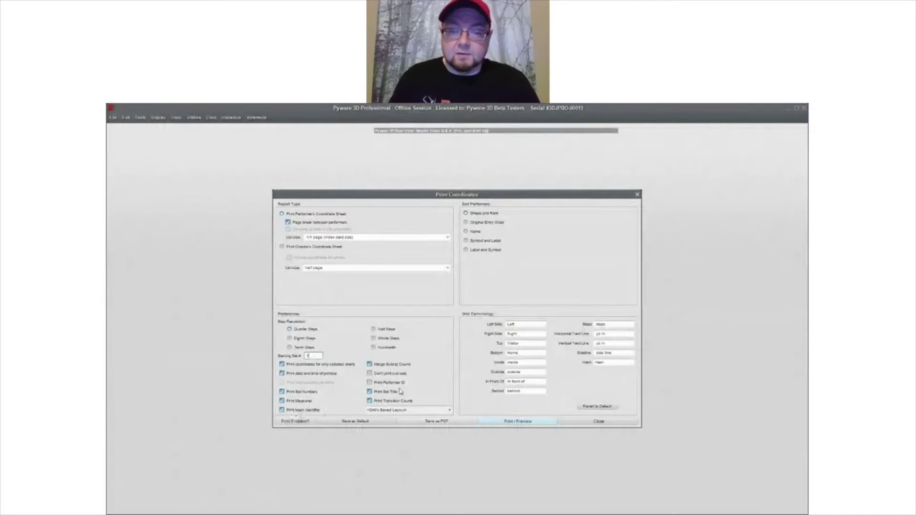
pyautogui.click(514, 422)
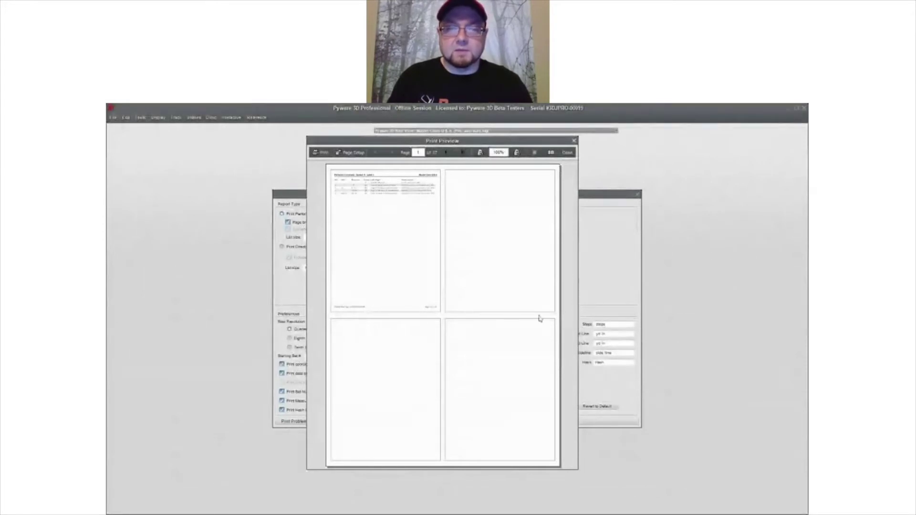
pyautogui.click(567, 152)
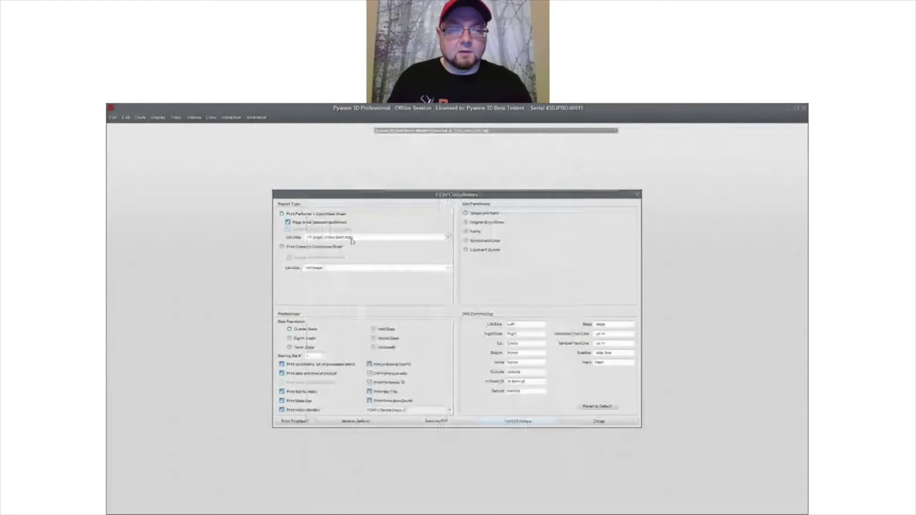
# - Set the performer sheet's list size to whole page and preview it enlarged to 125%
pyautogui.click(352, 240)
pyautogui.click(334, 252)
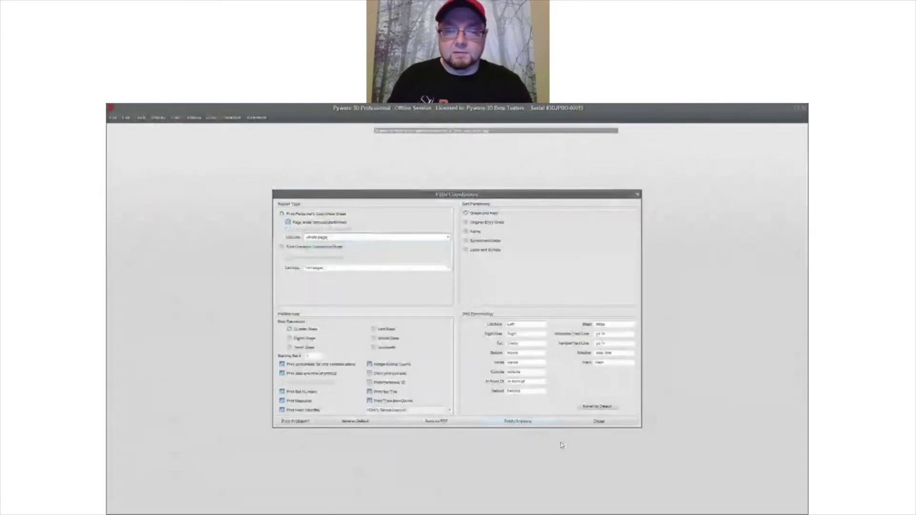
pyautogui.click(517, 422)
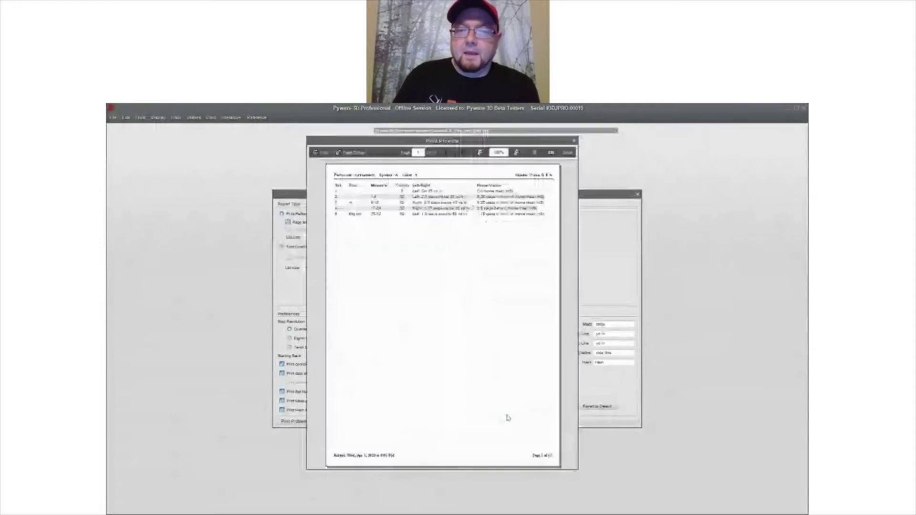
pyautogui.moveTo(513, 145); pyautogui.dragTo(478, 143)
pyautogui.click(507, 153)
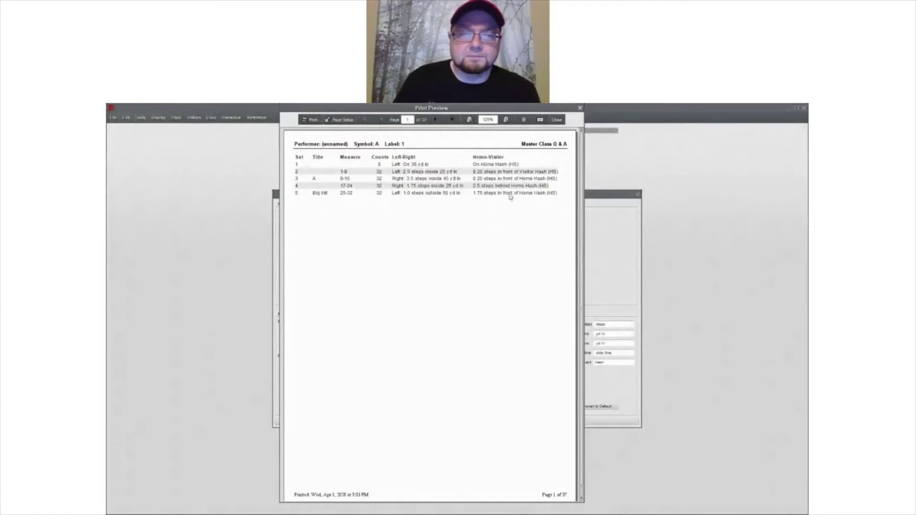
# - Page forward through the individual performers' whole-page coordinate sheets and close the preview
pyautogui.click(437, 120)
pyautogui.click(437, 120)
pyautogui.click(438, 120)
pyautogui.click(437, 120)
pyautogui.click(437, 119)
pyautogui.click(438, 120)
pyautogui.click(438, 120)
pyautogui.click(437, 119)
pyautogui.click(438, 119)
pyautogui.click(438, 119)
pyautogui.click(438, 120)
pyautogui.click(438, 119)
pyautogui.click(438, 120)
pyautogui.click(438, 119)
pyautogui.click(438, 120)
pyautogui.click(437, 120)
pyautogui.click(438, 120)
pyautogui.click(438, 119)
pyautogui.click(438, 119)
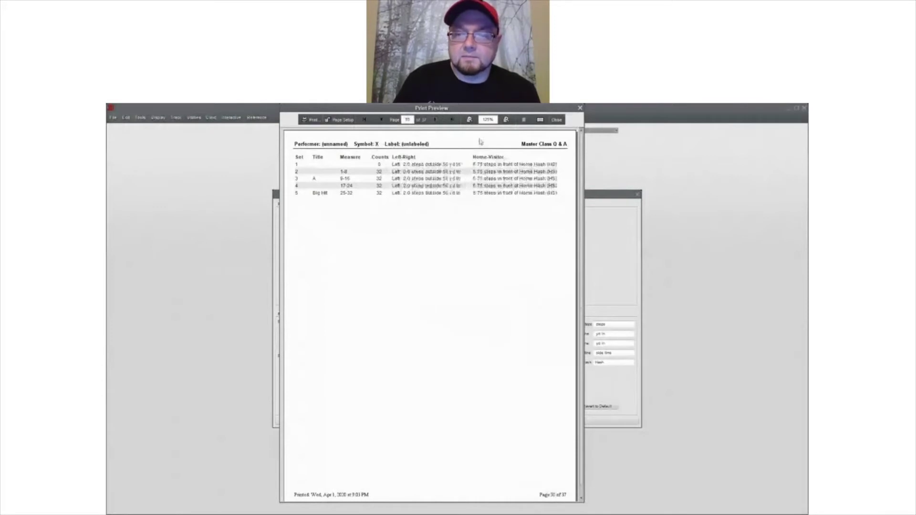
pyautogui.click(555, 119)
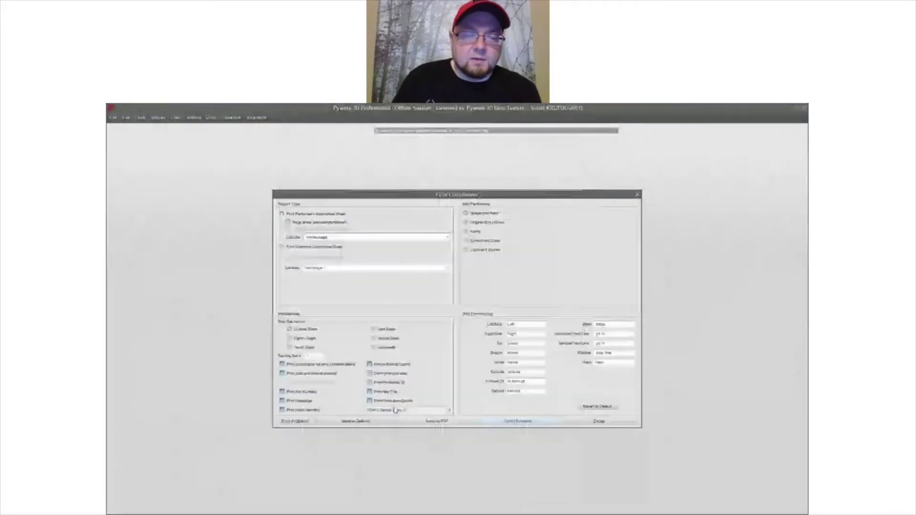
# - Turn off the page break between performers and close the coordinate print setup, keeping the saved grid layout
pyautogui.click(415, 411)
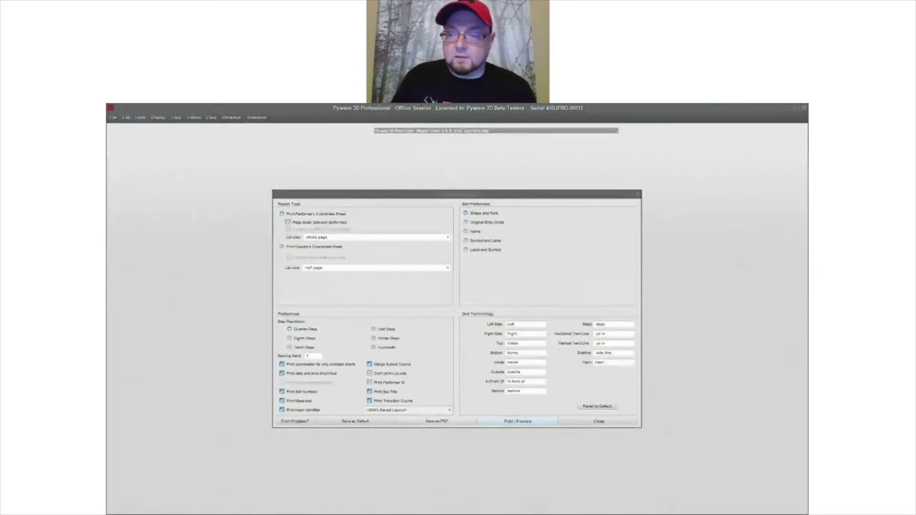
pyautogui.click(330, 300)
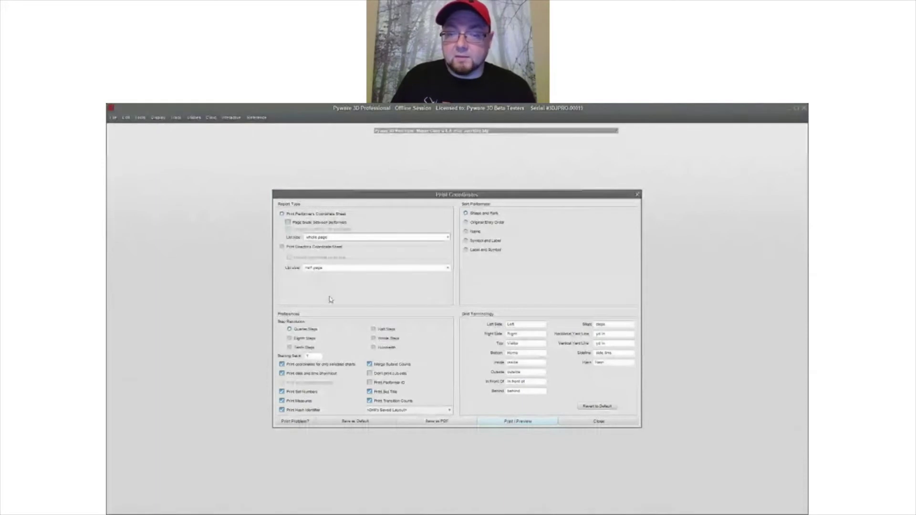
pyautogui.click(581, 423)
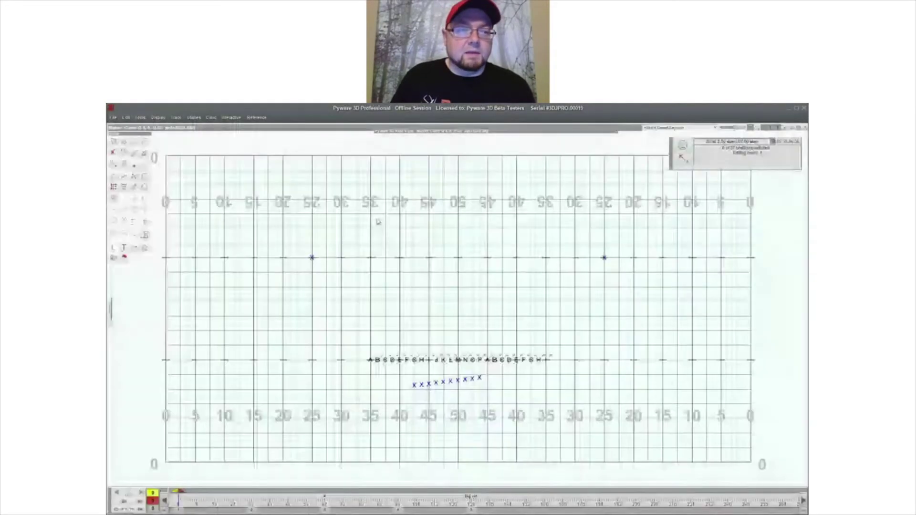
# - Open the production sheet and bring the note columns of the sets into view
pyautogui.click(376, 132)
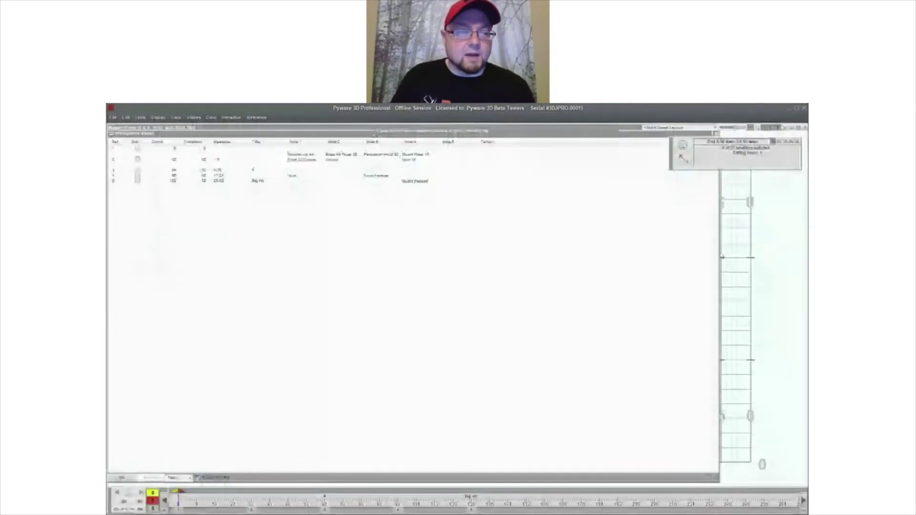
pyautogui.click(716, 133)
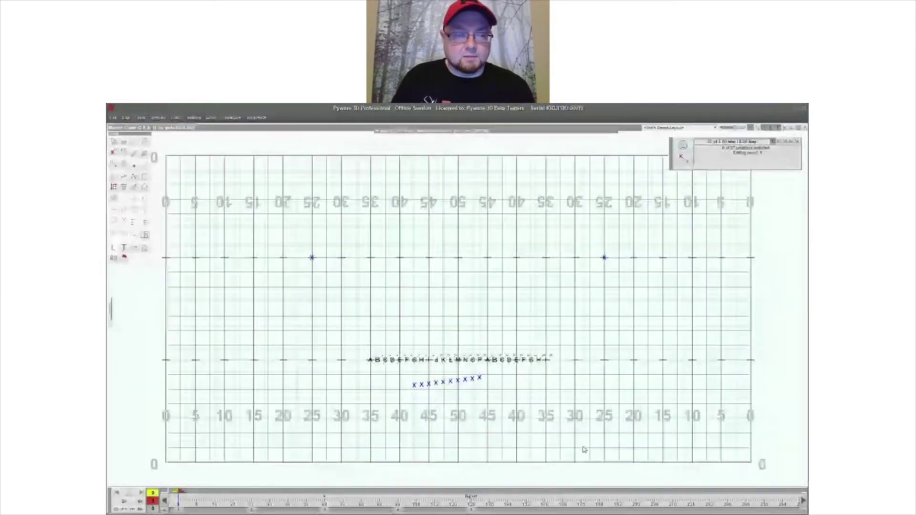
pyautogui.moveTo(130, 482)
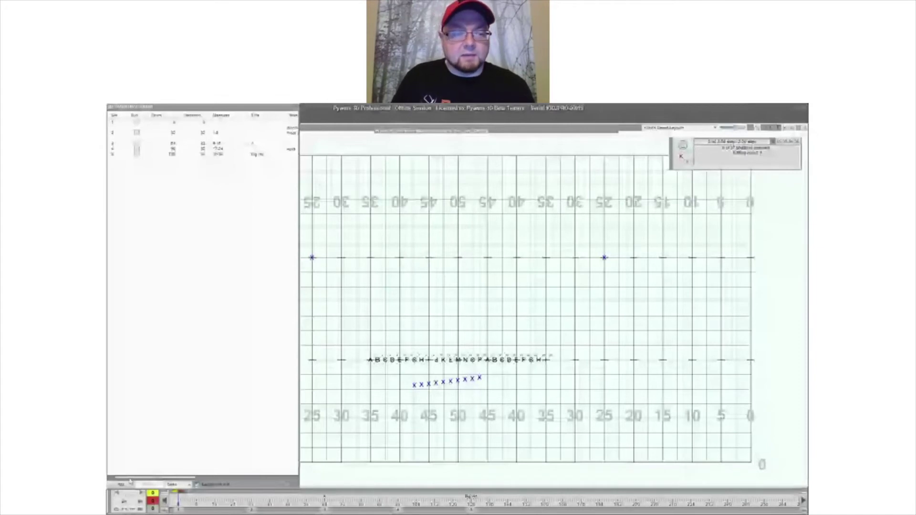
pyautogui.moveTo(130, 479); pyautogui.dragTo(173, 478)
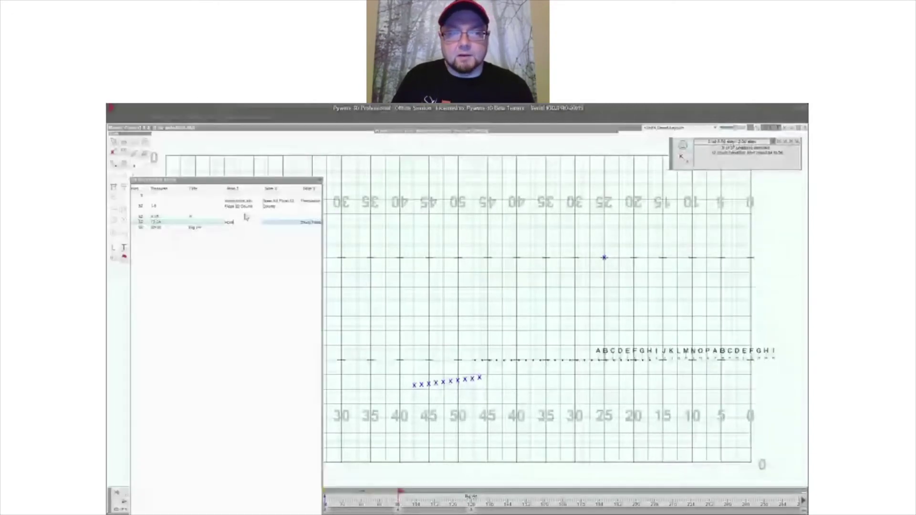
# - Move the production sheet up to the edge of the drill window and examine its remaining note columns
pyautogui.moveTo(250, 180); pyautogui.dragTo(241, 136)
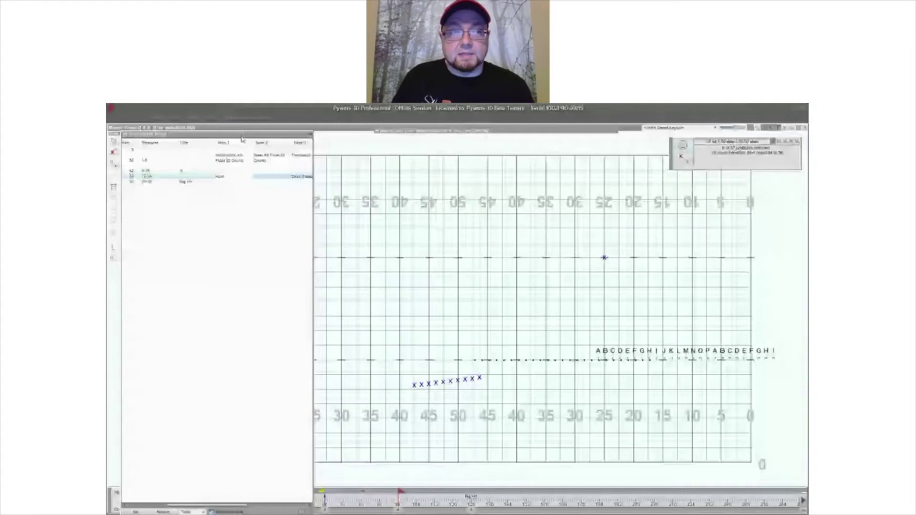
pyautogui.moveTo(242, 138); pyautogui.dragTo(230, 125)
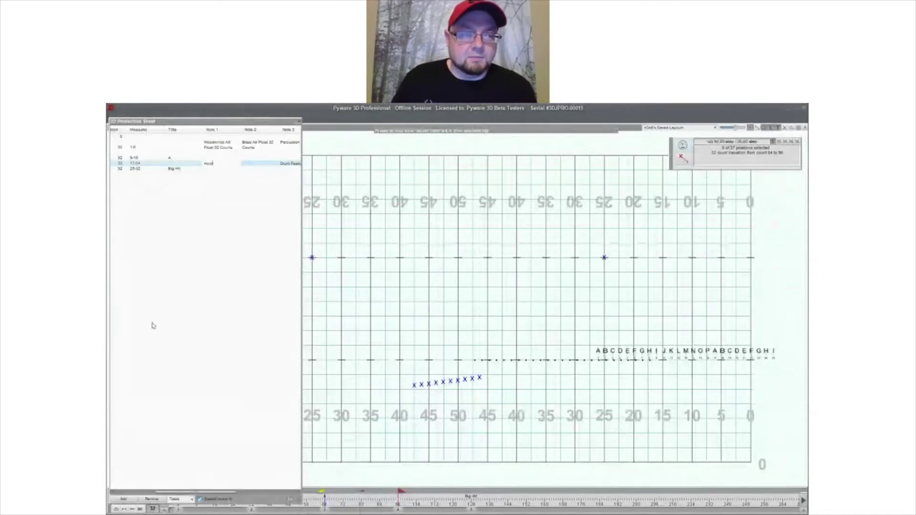
pyautogui.click(299, 121)
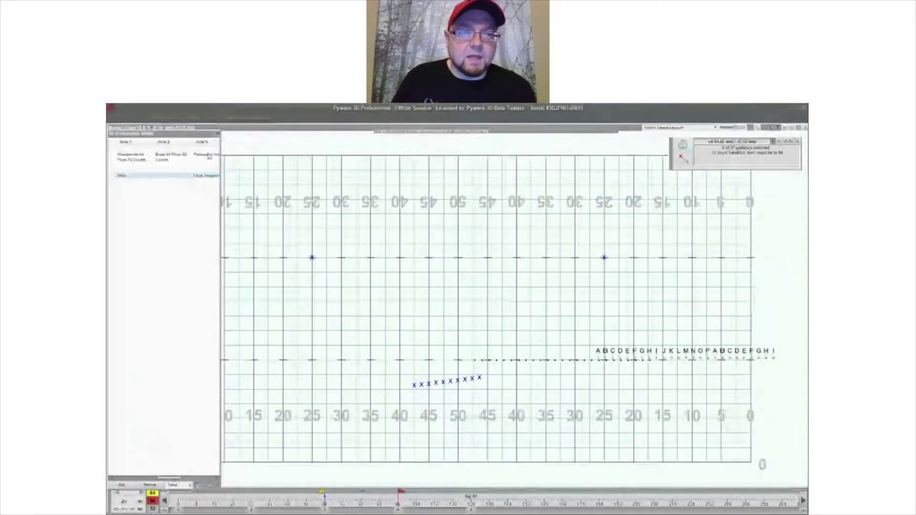
pyautogui.click(802, 130)
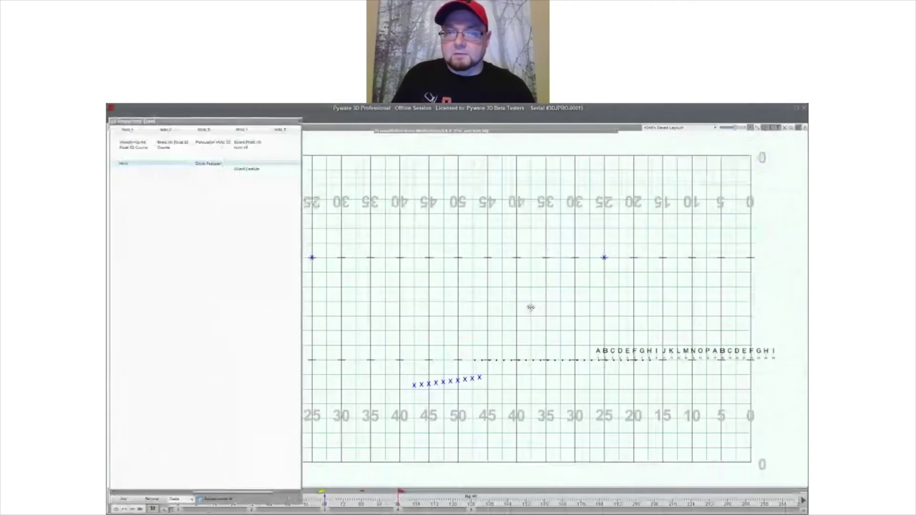
# - Reposition and resize the production sheet so it sits beside the full field and above the count track
pyautogui.scroll(-1, 523, 285)
pyautogui.scroll(-1, 469, 295)
pyautogui.moveTo(469, 295); pyautogui.dragTo(552, 338, button='middle')
pyautogui.scroll(-1, 540, 290)
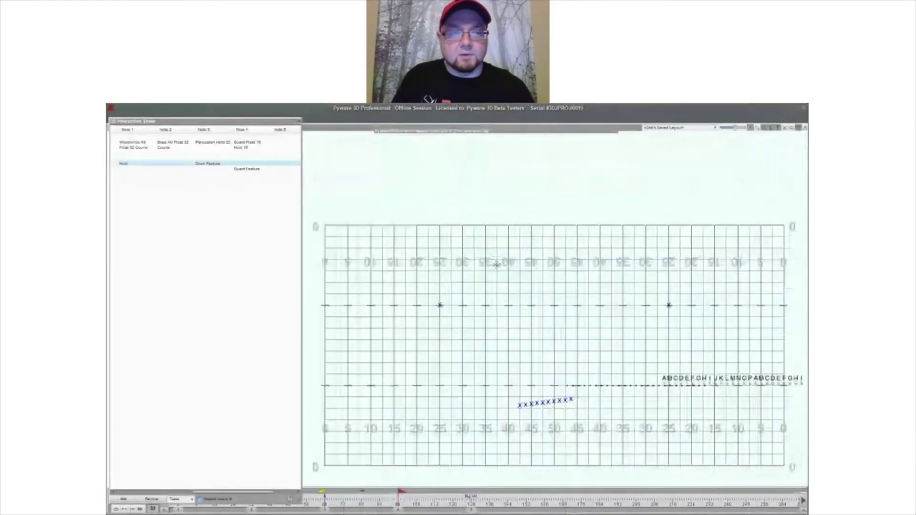
pyautogui.moveTo(251, 122)
pyautogui.mouseDown()
pyautogui.moveTo(256, 142)
pyautogui.moveTo(247, 121)
pyautogui.mouseUp()
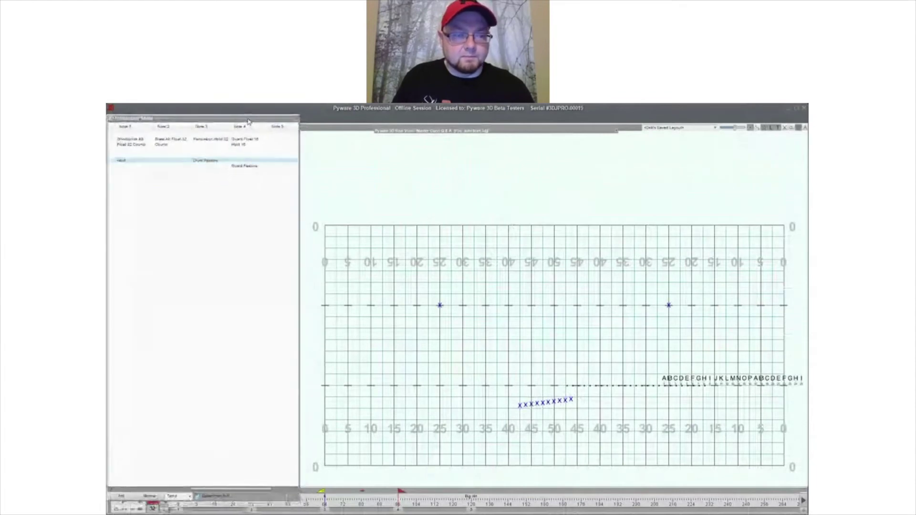
pyautogui.moveTo(298, 494); pyautogui.dragTo(307, 472)
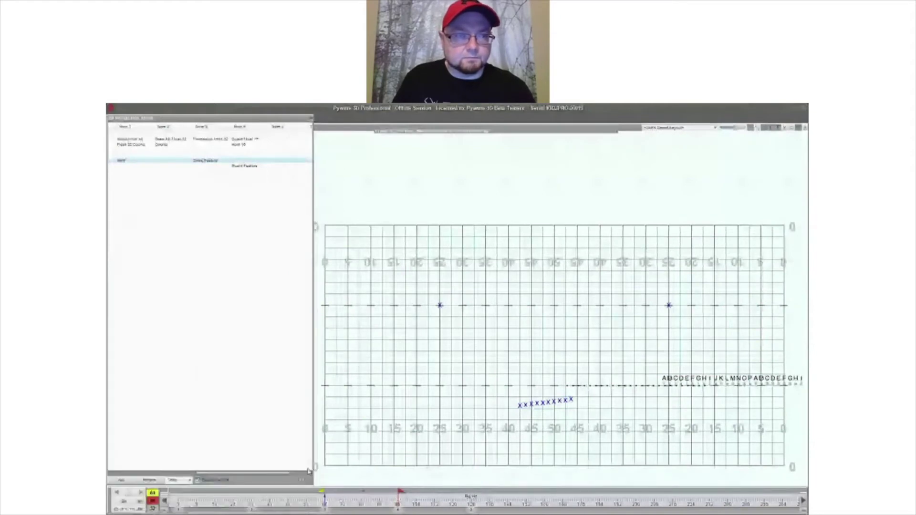
pyautogui.moveTo(250, 122); pyautogui.dragTo(251, 137)
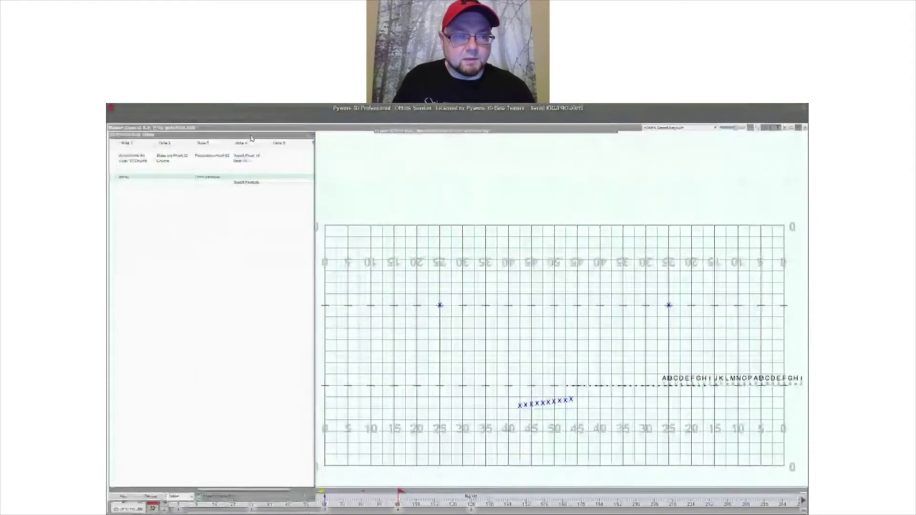
pyautogui.moveTo(313, 498); pyautogui.dragTo(308, 465)
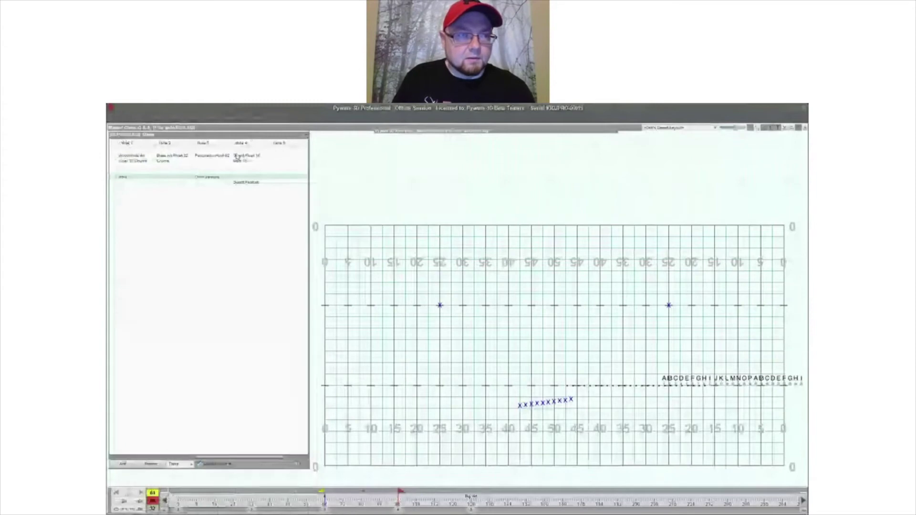
pyautogui.moveTo(230, 137); pyautogui.dragTo(229, 145)
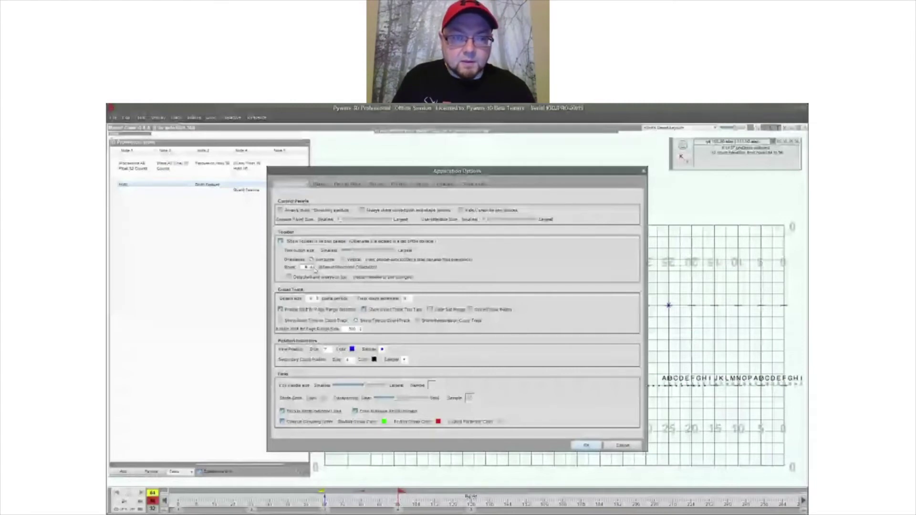
# - Change the toolbar's row count in the application options, place the toolbar above the production sheet, and show the sheet's first columns
pyautogui.click(312, 268)
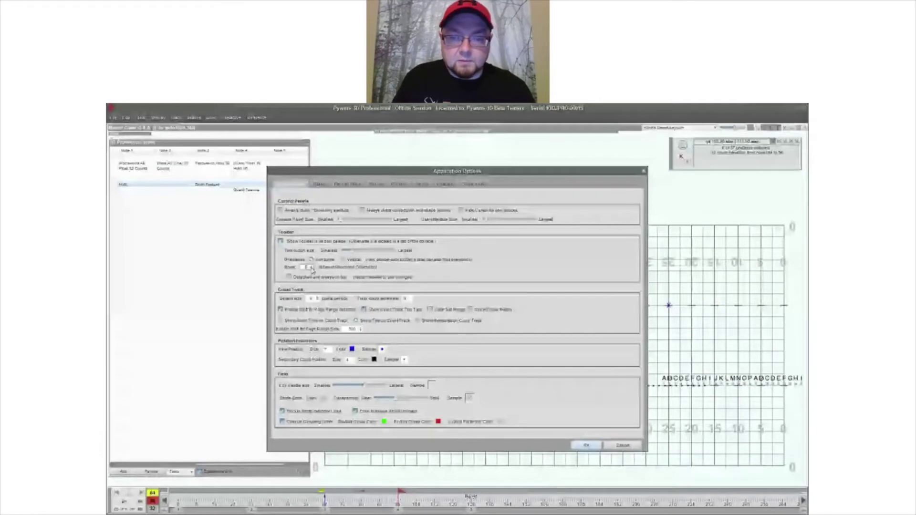
pyautogui.click(587, 445)
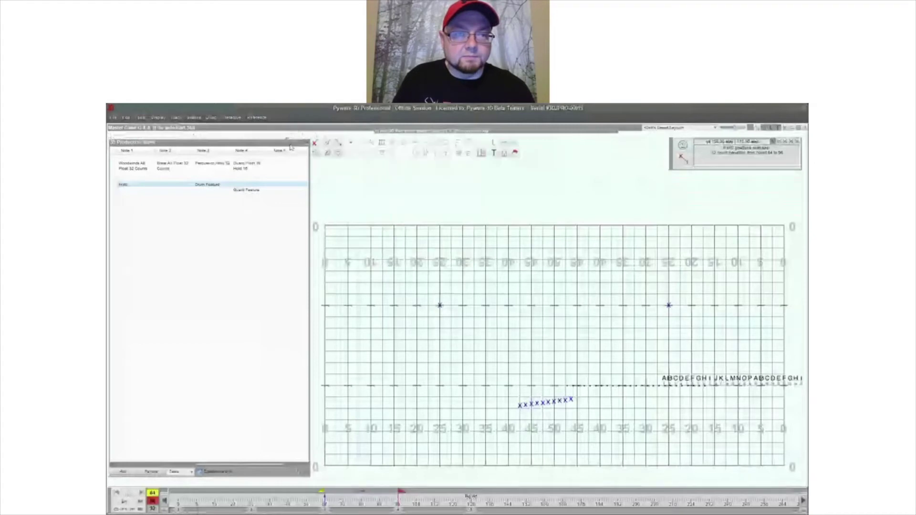
pyautogui.moveTo(314, 138); pyautogui.dragTo(109, 128)
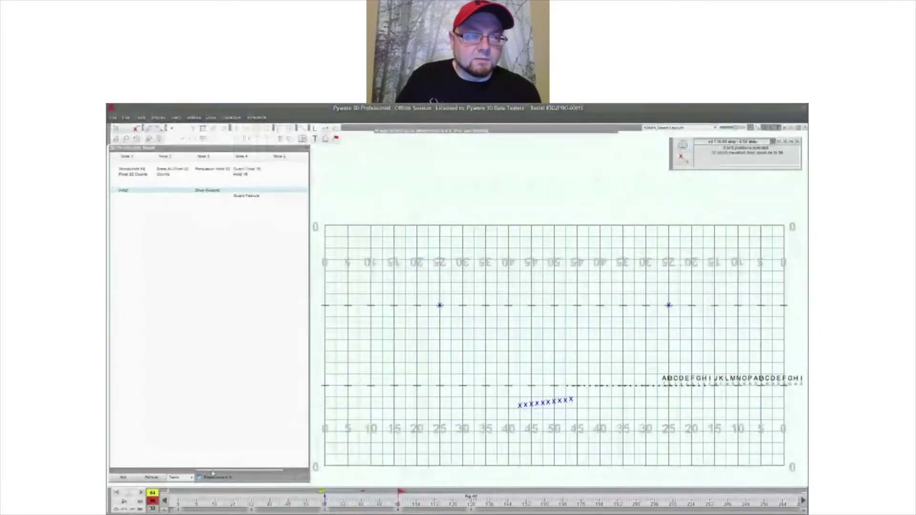
pyautogui.moveTo(213, 471); pyautogui.dragTo(133, 471)
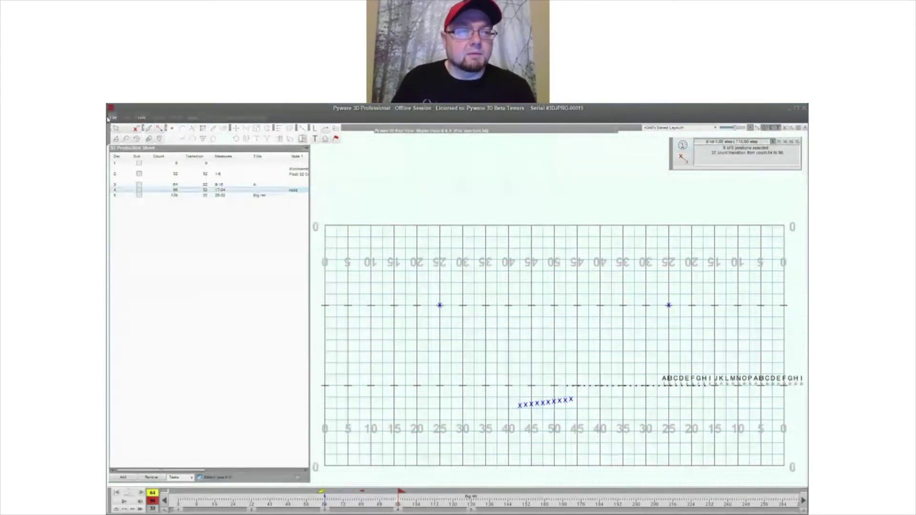
# - Open the coordinate print setup, saving the file before printing
pyautogui.click(112, 118)
pyautogui.moveTo(157, 290)
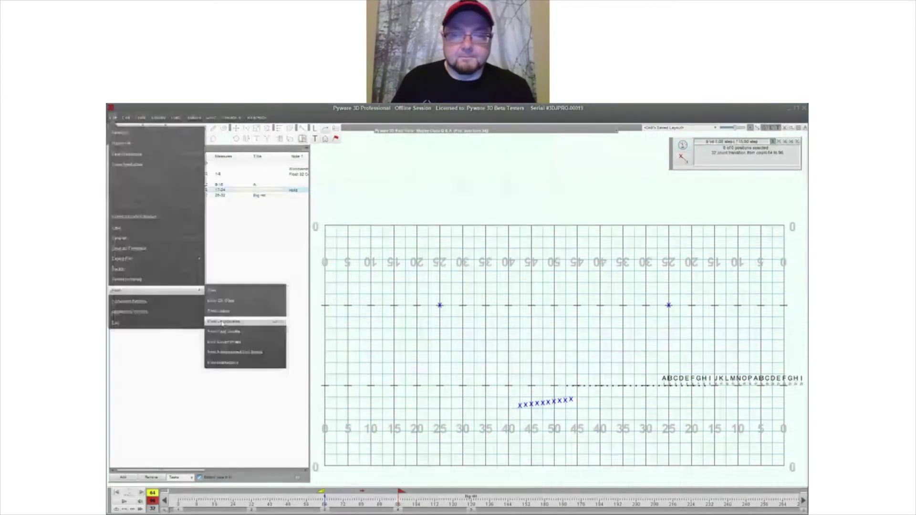
pyautogui.click(222, 322)
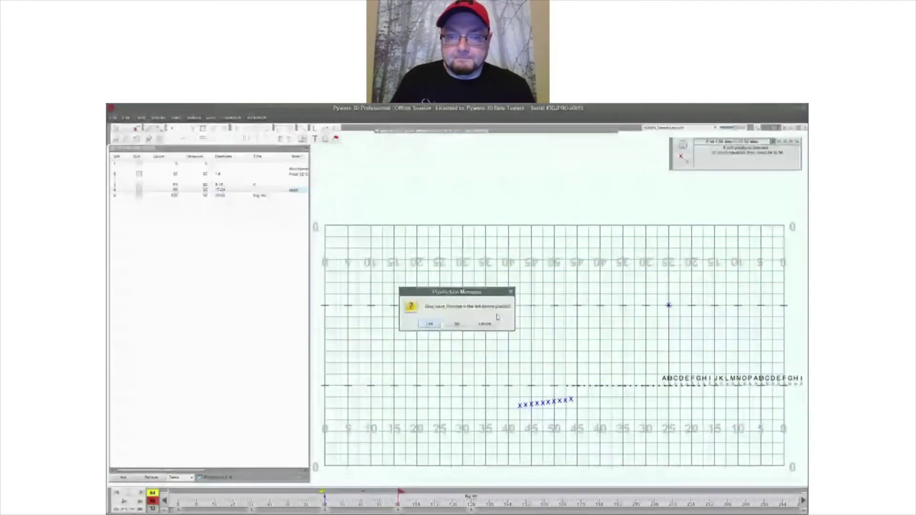
pyautogui.press('Return')
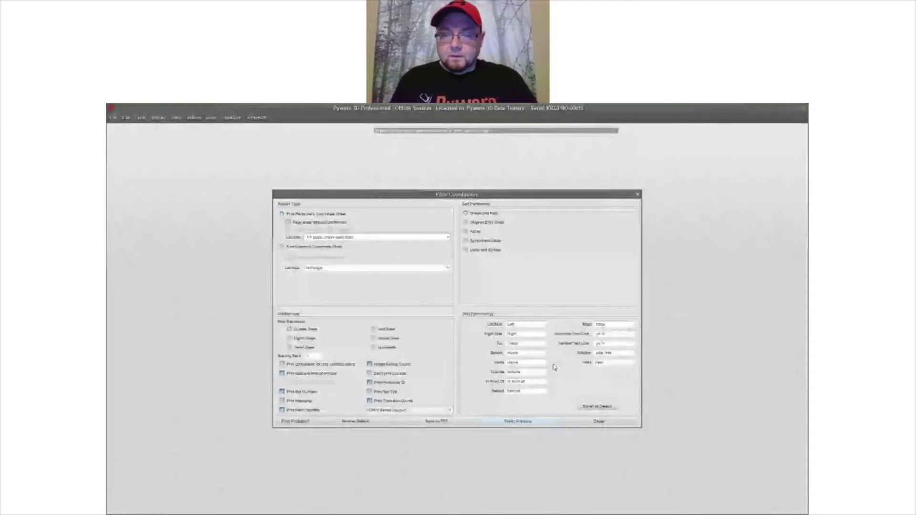
# - Set the grid terminology to "Side 1" for the left side and "Side 2" for the right side
pyautogui.click(533, 327)
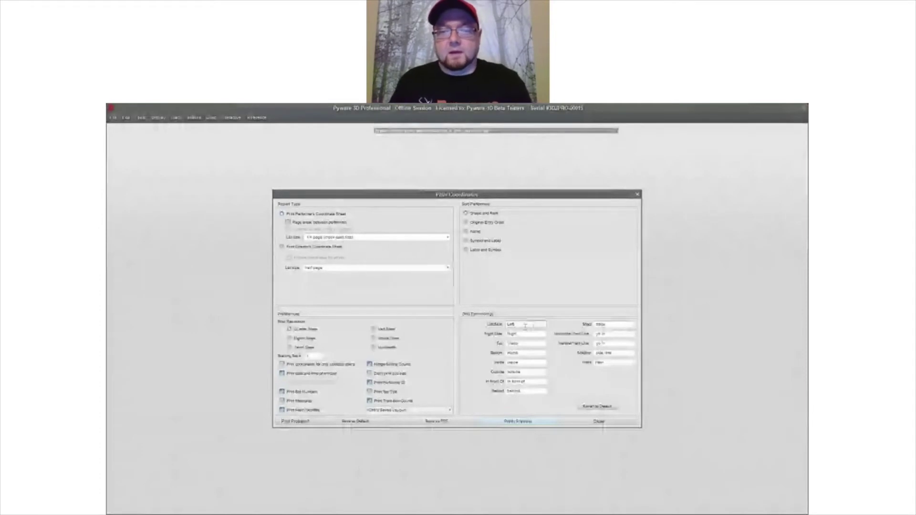
pyautogui.moveTo(525, 326); pyautogui.dragTo(504, 326)
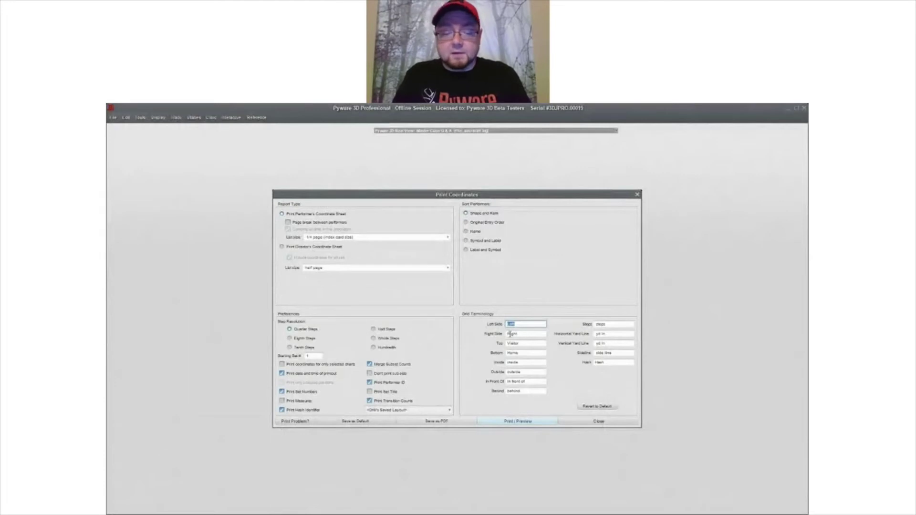
pyautogui.press('BackSpace')
pyautogui.write('Side 1')
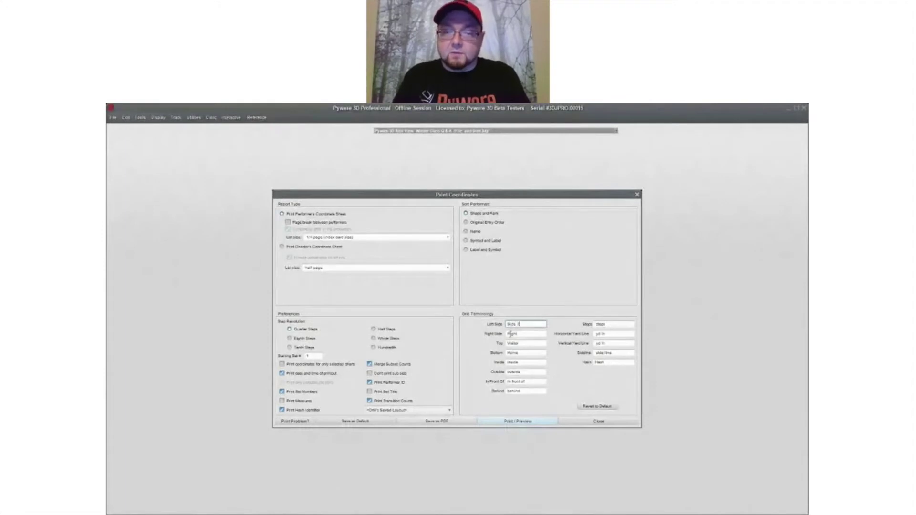
pyautogui.click(523, 336)
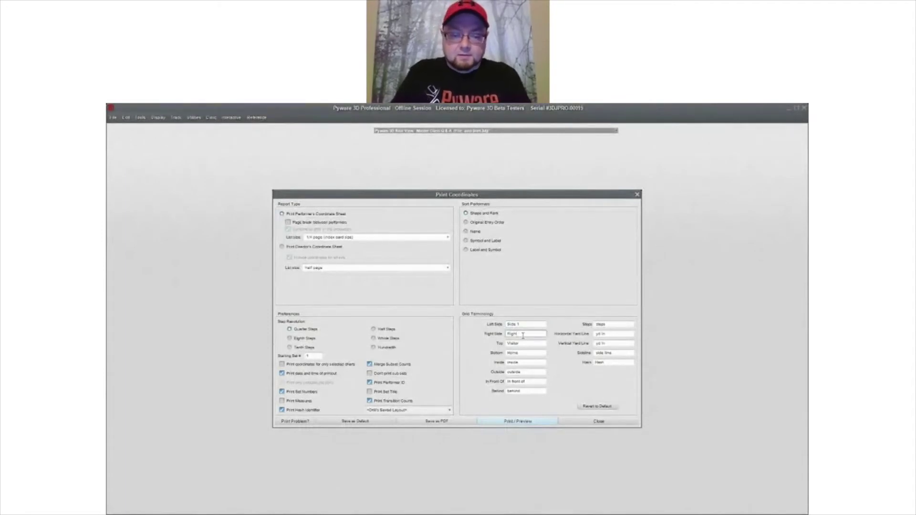
pyautogui.write('Side 2')
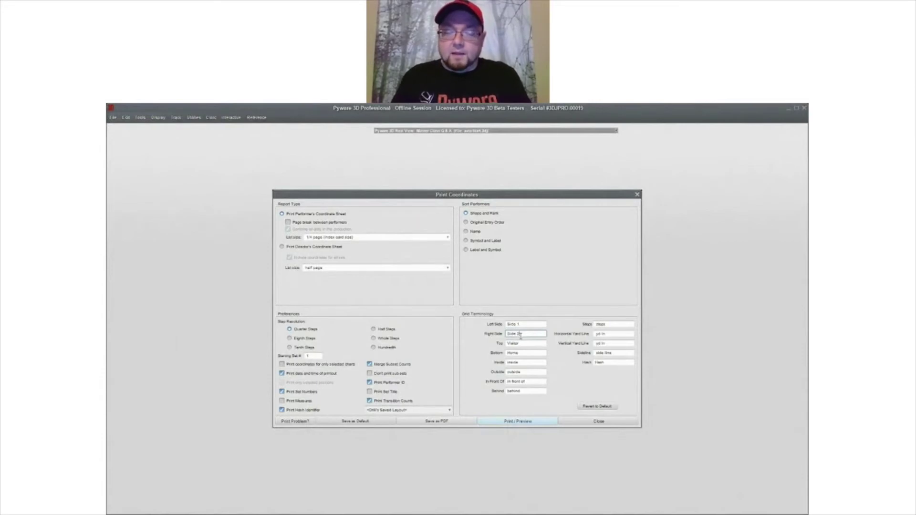
# - Set the grid terminology to "Forest" for the top of the field and "Lake" for the bottom
pyautogui.click(539, 343)
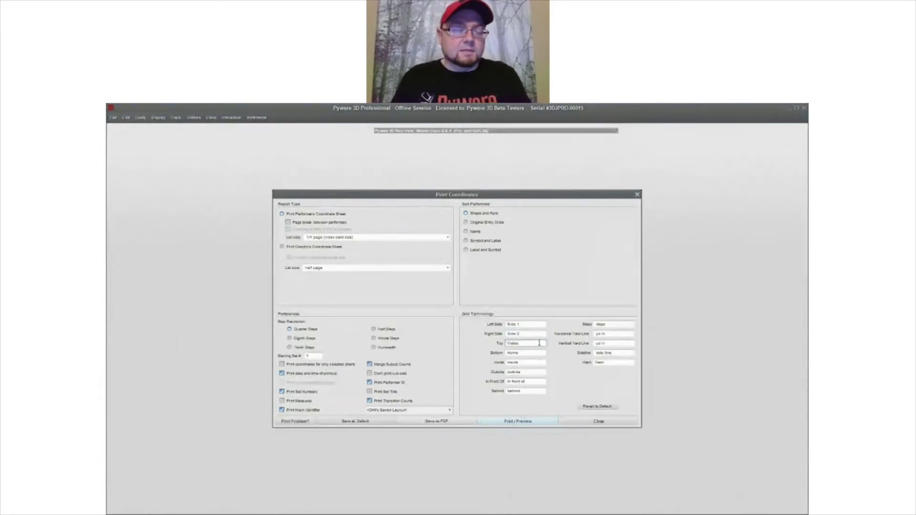
pyautogui.moveTo(531, 353); pyautogui.dragTo(493, 344)
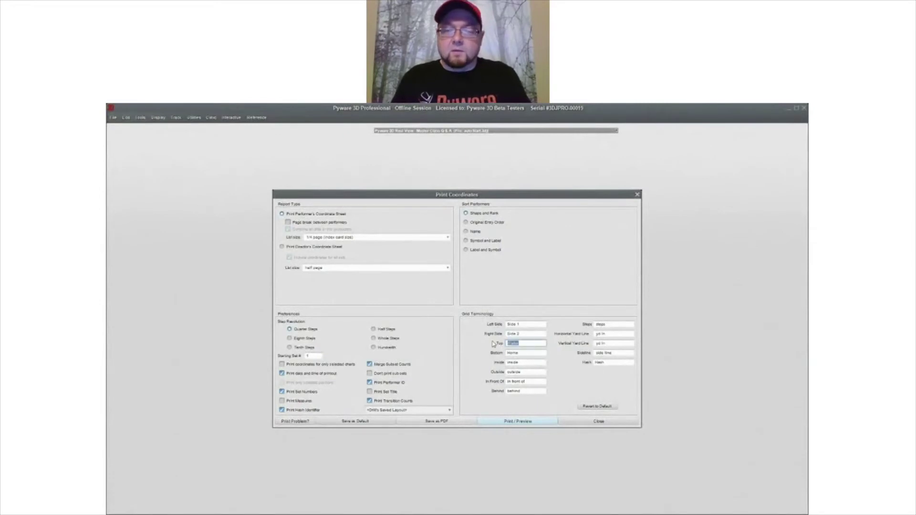
pyautogui.click(524, 354)
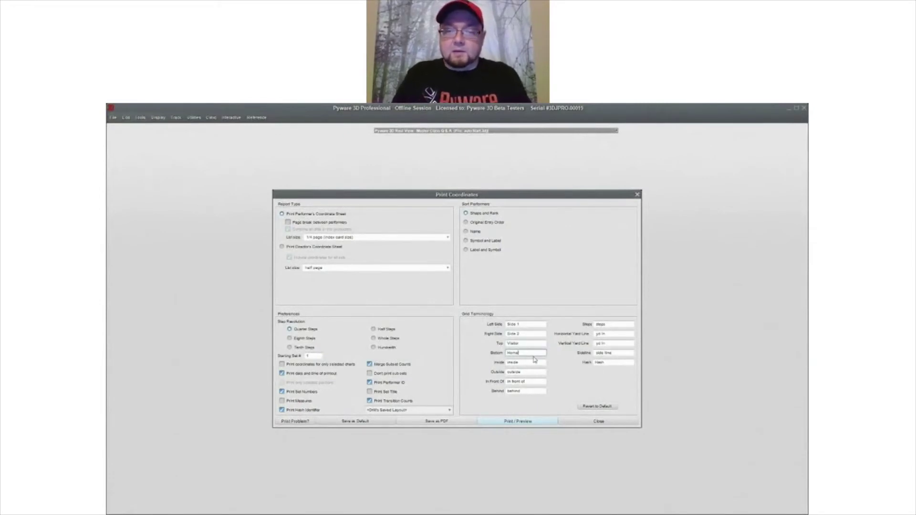
pyautogui.press('BackSpace')
pyautogui.press('BackSpace')
pyautogui.press('BackSpace')
pyautogui.press('BackSpace')
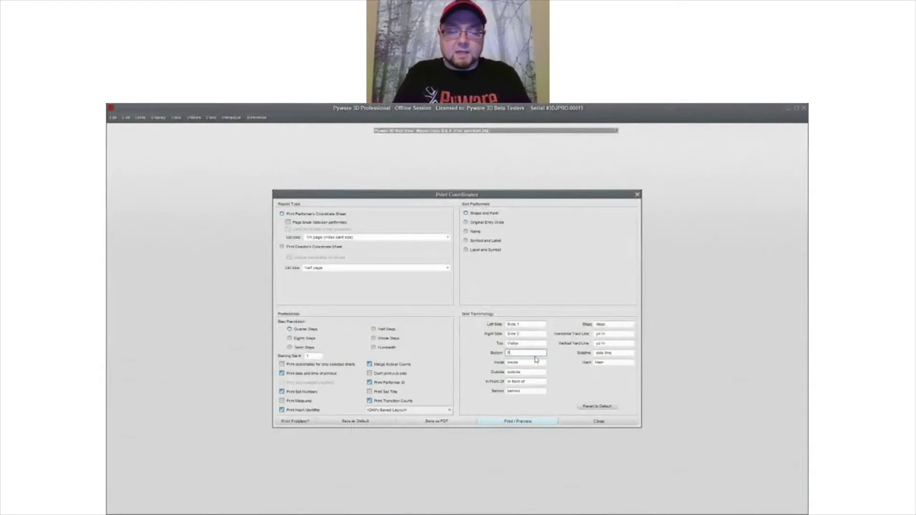
pyautogui.write('om')
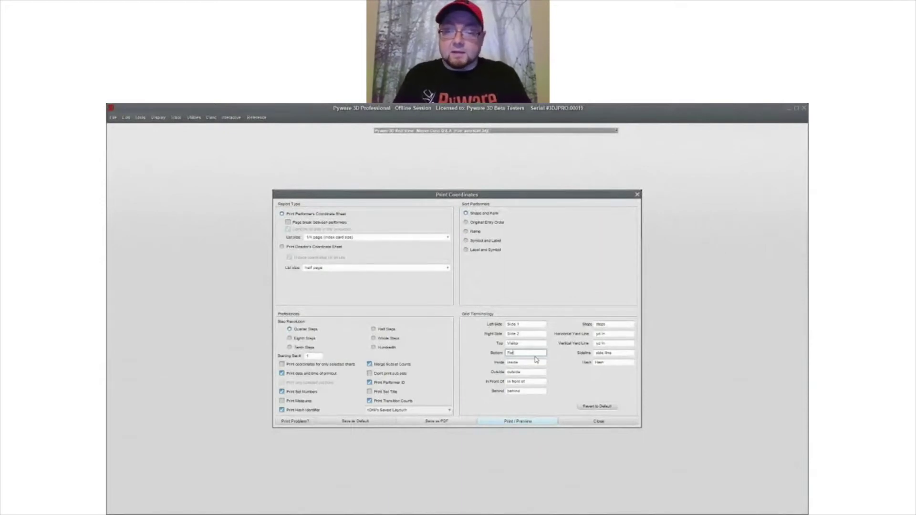
pyautogui.press('BackSpace')
pyautogui.press('BackSpace')
pyautogui.click(526, 344)
pyautogui.press('BackSpace')
pyautogui.press('BackSpace')
pyautogui.press('BackSpace')
pyautogui.press('BackSpace')
pyautogui.write('Forest')
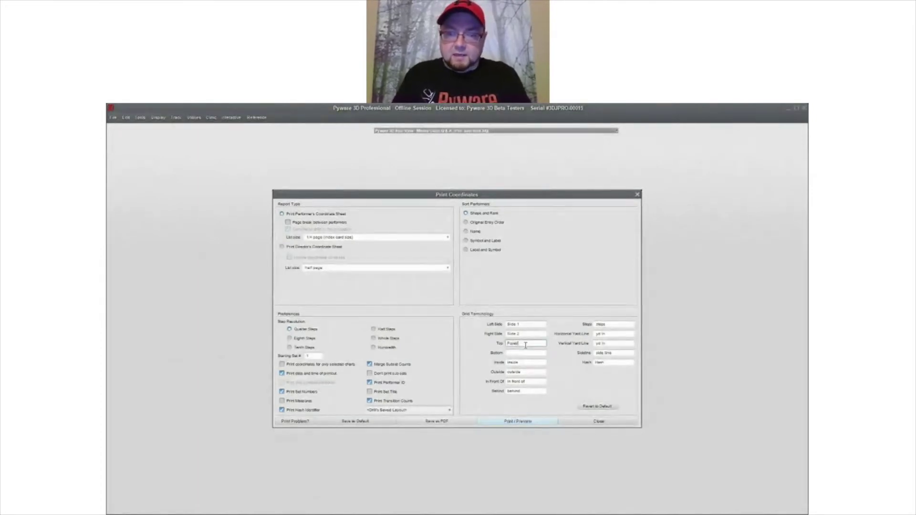
pyautogui.click(527, 353)
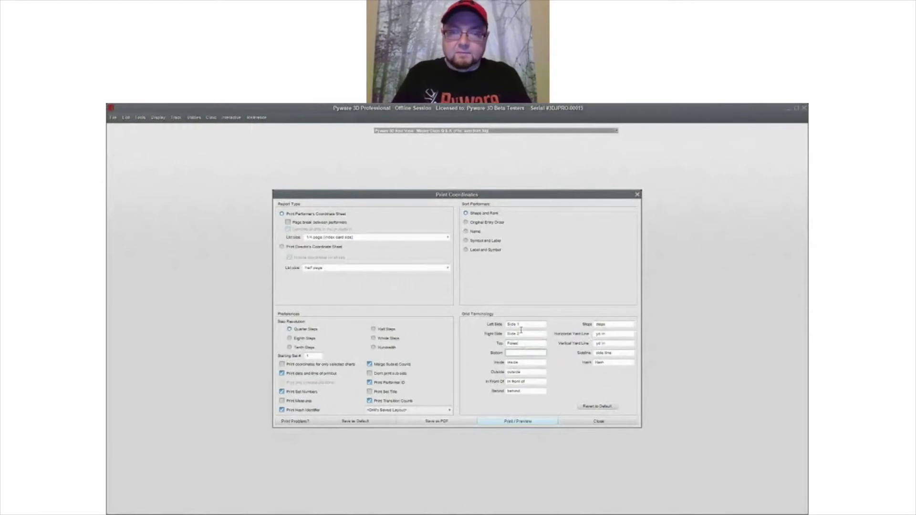
pyautogui.write('Lake')
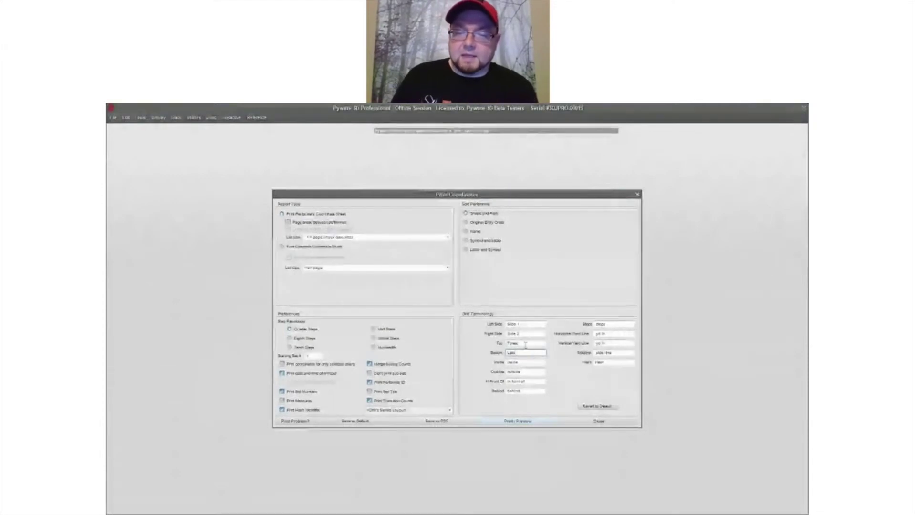
# - Examine the remaining grid terminology fields, including inside, behind, steps, yard lines, side line and hash
pyautogui.click(525, 345)
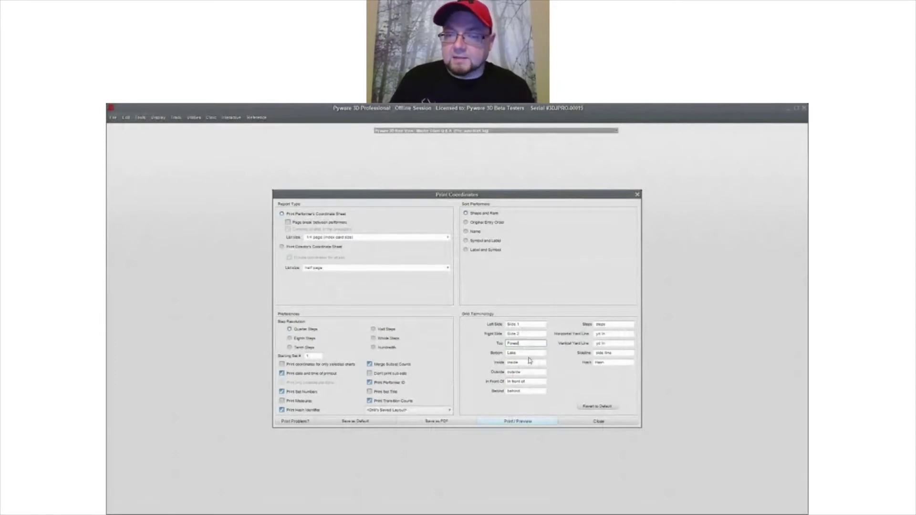
pyautogui.click(533, 363)
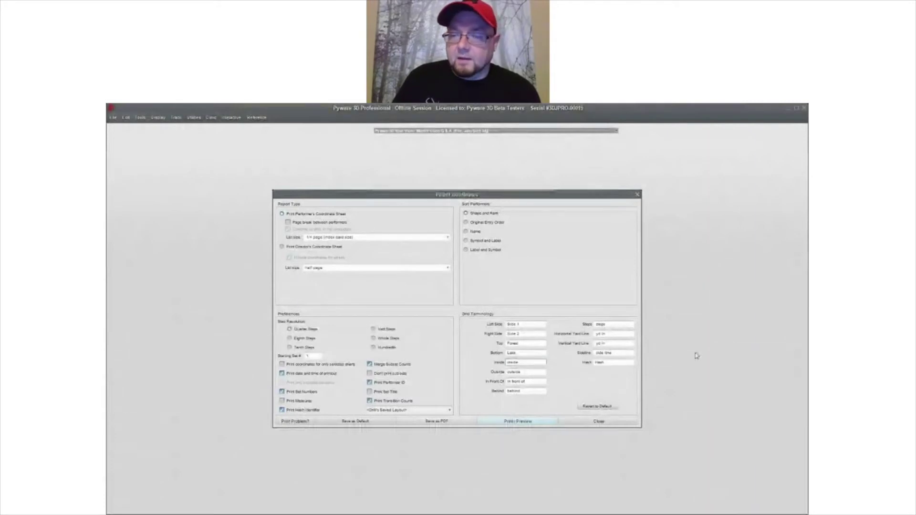
pyautogui.click(616, 325)
pyautogui.click(521, 390)
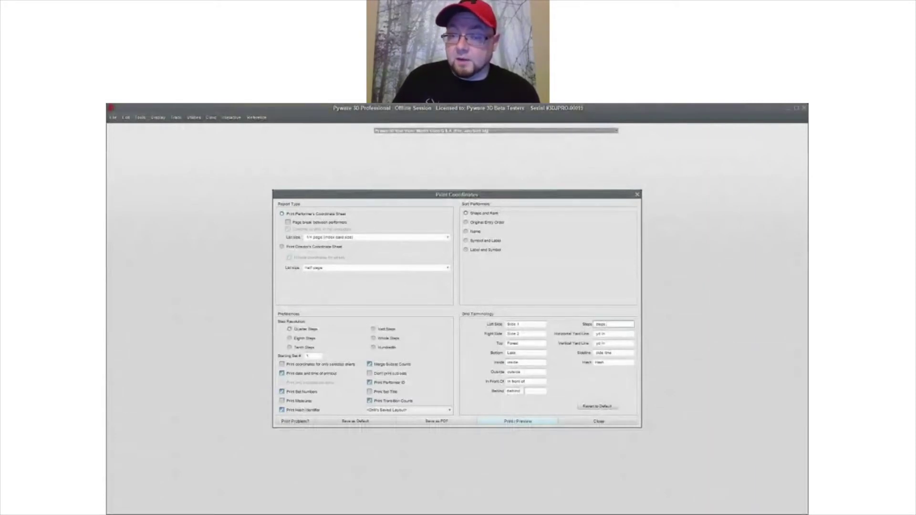
pyautogui.click(609, 333)
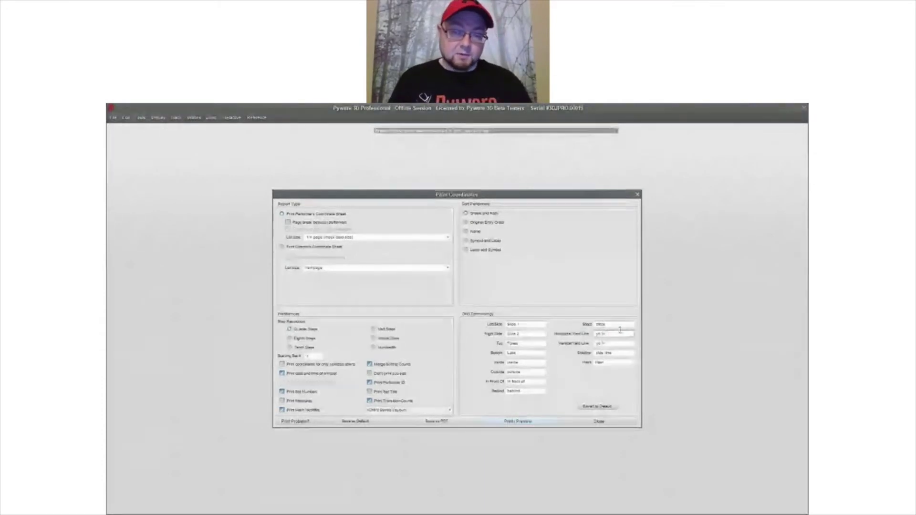
pyautogui.click(612, 353)
pyautogui.click(606, 364)
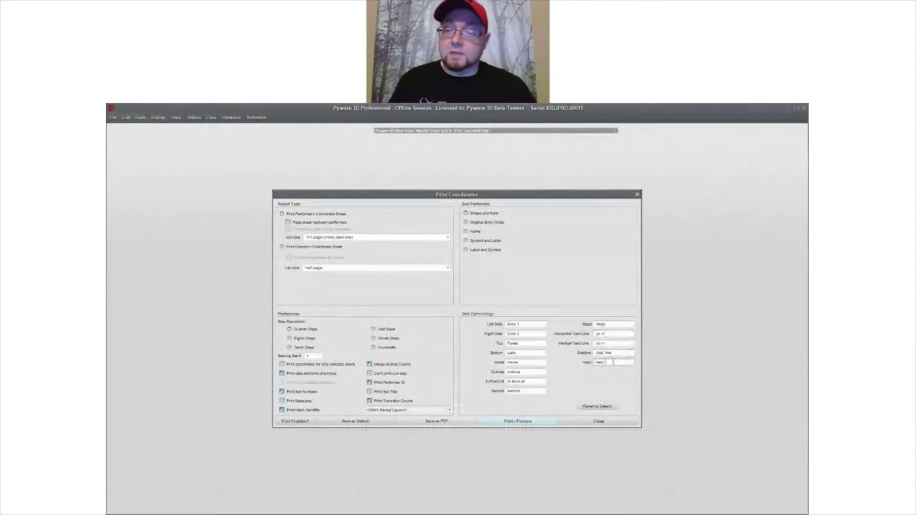
pyautogui.moveTo(613, 362); pyautogui.dragTo(577, 365)
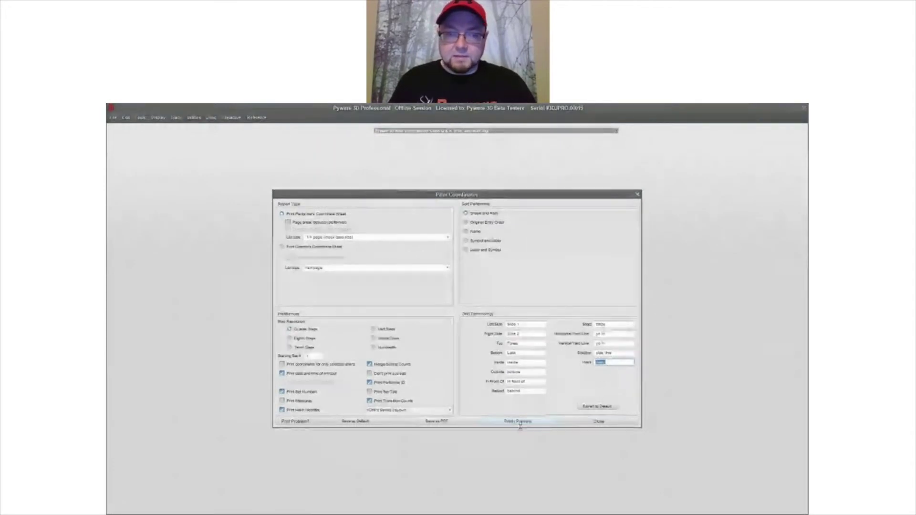
# - Set the performer's coordinate sheet to whole page, preview it with the customized terminology, and close the preview
pyautogui.click(346, 238)
pyautogui.click(317, 245)
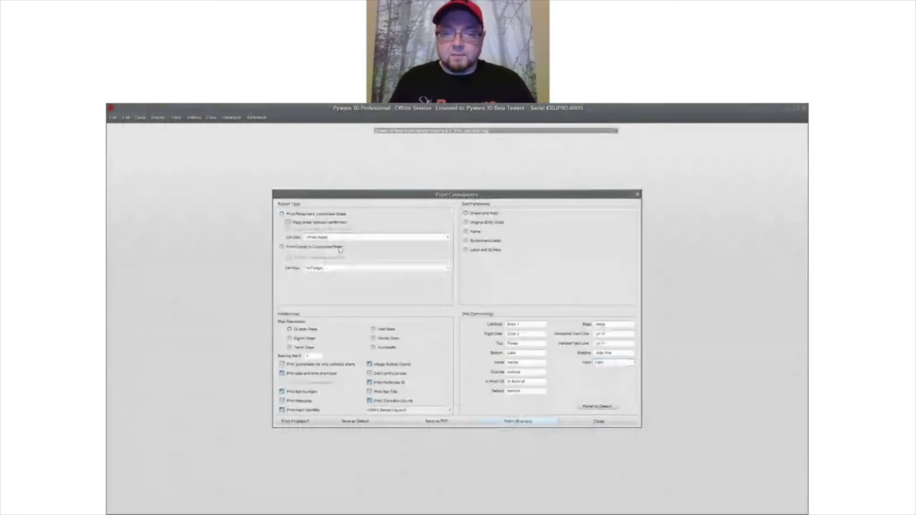
pyautogui.click(525, 420)
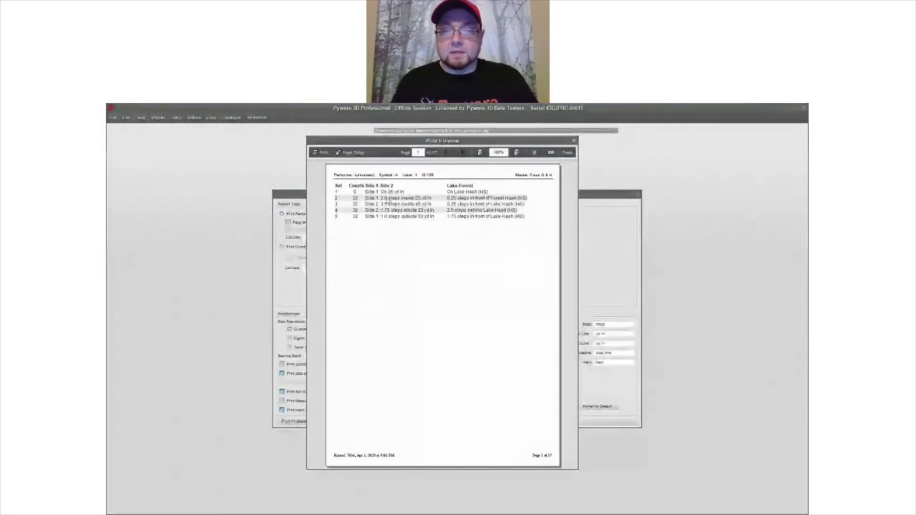
pyautogui.click(573, 142)
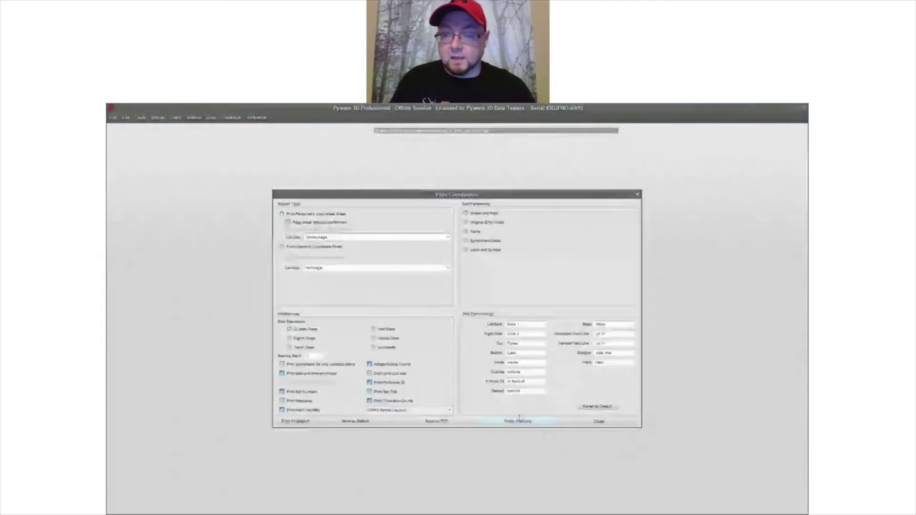
# - Close the coordinate printing options, open the cast list for printing, and hide its height column
pyautogui.click(600, 422)
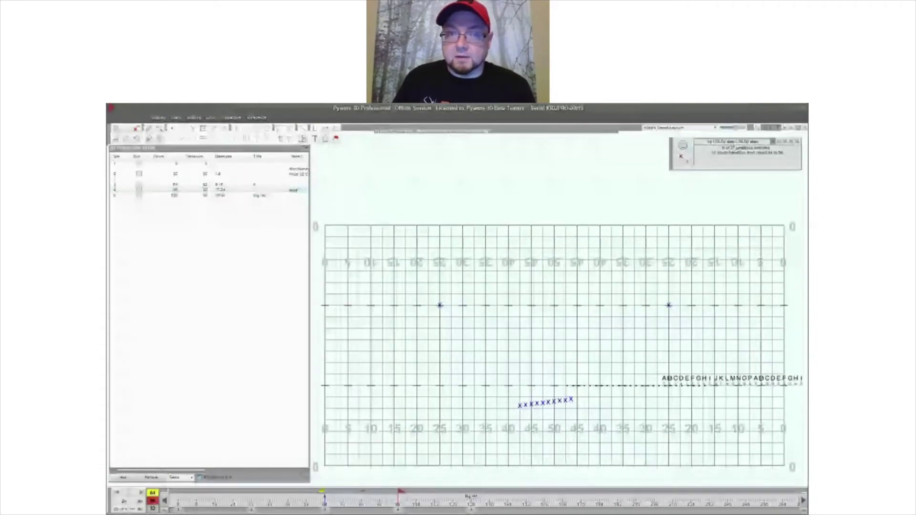
pyautogui.click(113, 118)
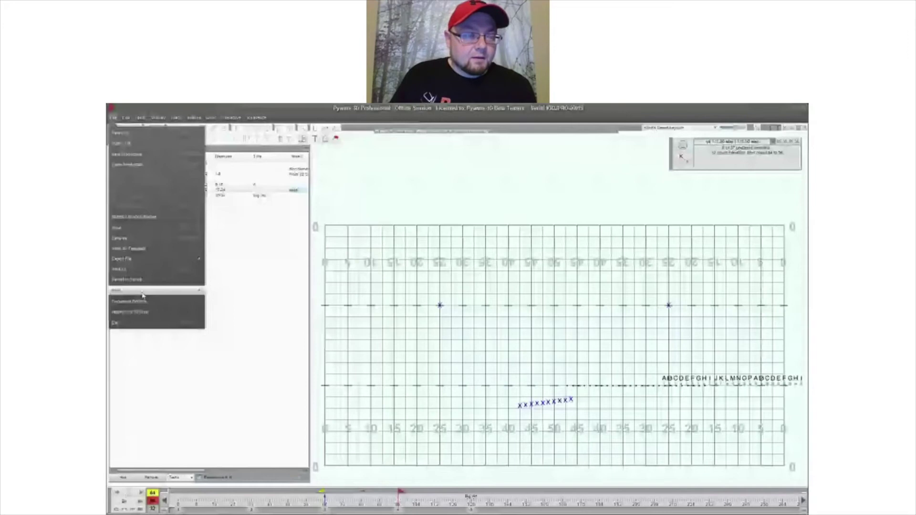
pyautogui.moveTo(143, 294)
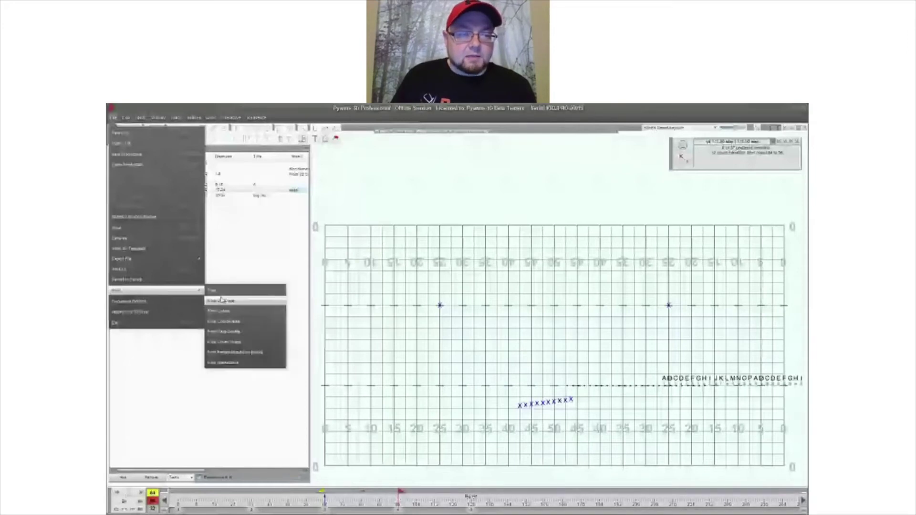
pyautogui.click(246, 332)
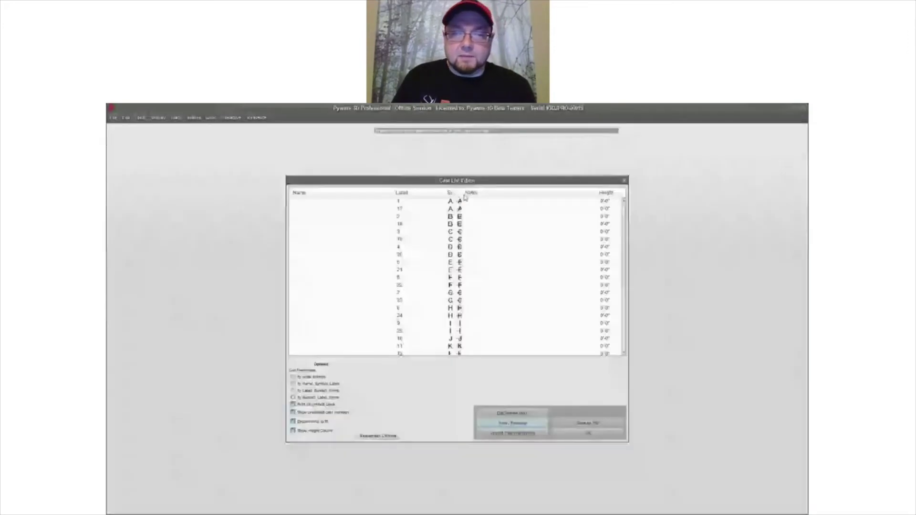
pyautogui.click(317, 432)
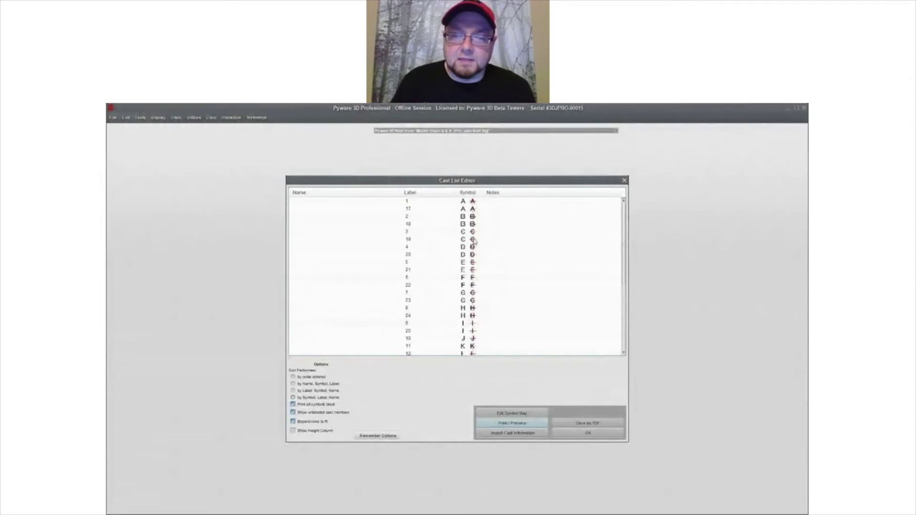
# - Review the cast list down to the unlabeled performers and close the editor
pyautogui.scroll(-2, 473, 288)
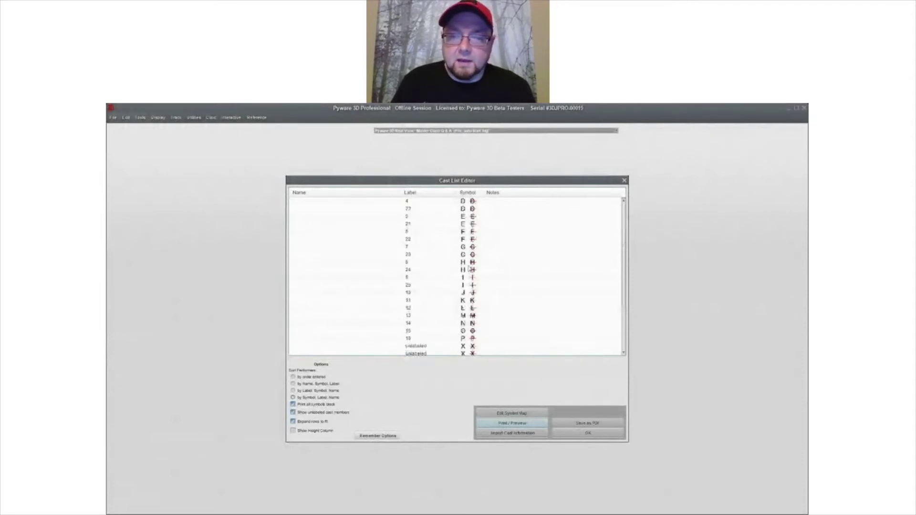
pyautogui.scroll(-3, 473, 286)
pyautogui.scroll(-1, 473, 272)
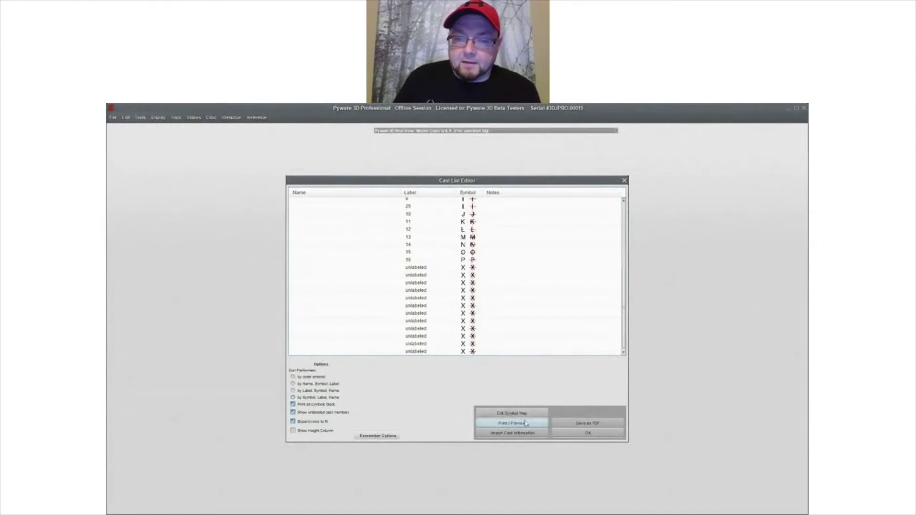
pyautogui.click(585, 433)
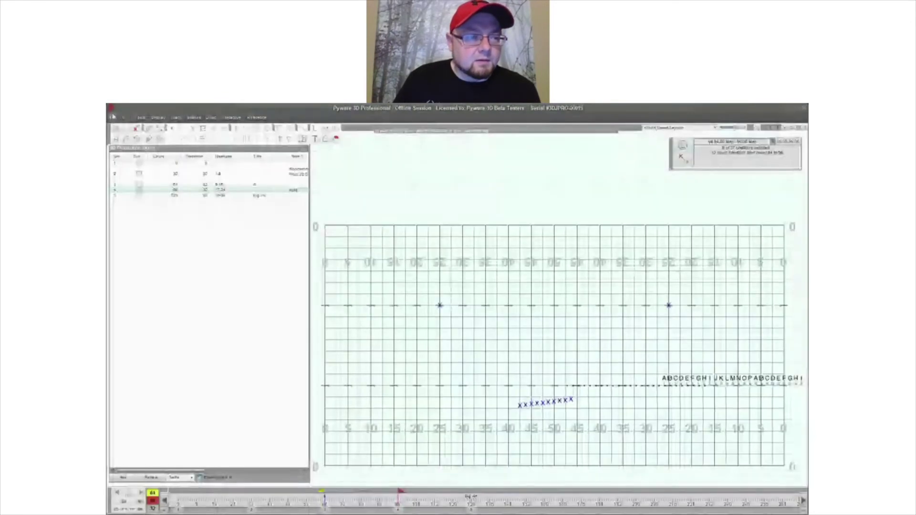
# - Open the cover sheet printing options, view the drill title and author info settings without changing them, and close the options
pyautogui.click(114, 117)
pyautogui.moveTo(157, 290)
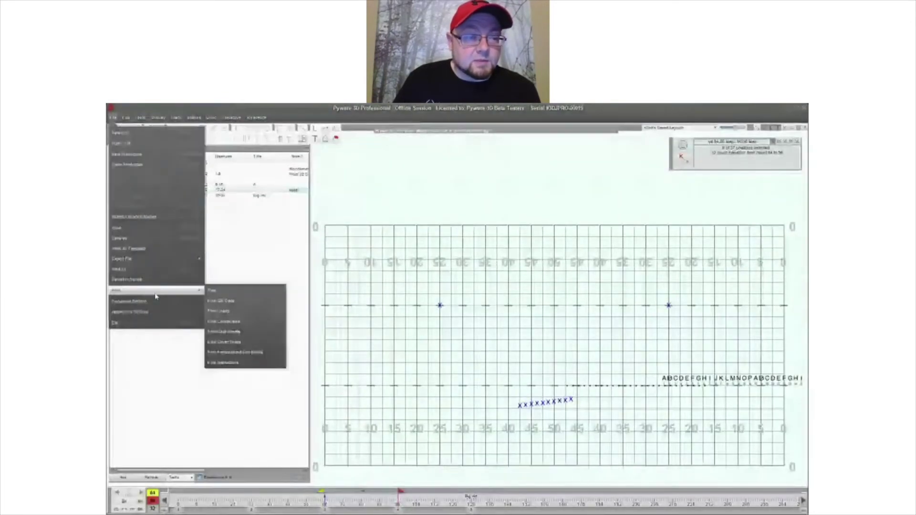
pyautogui.click(232, 343)
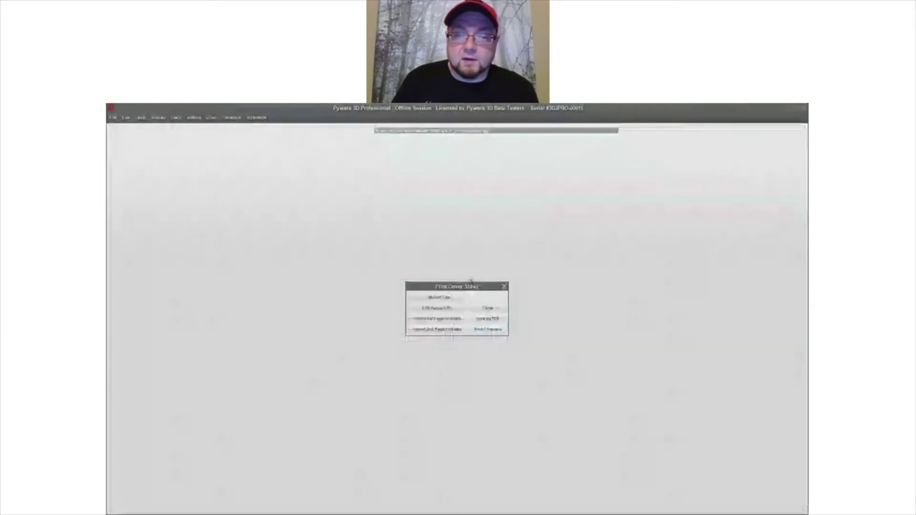
pyautogui.click(437, 298)
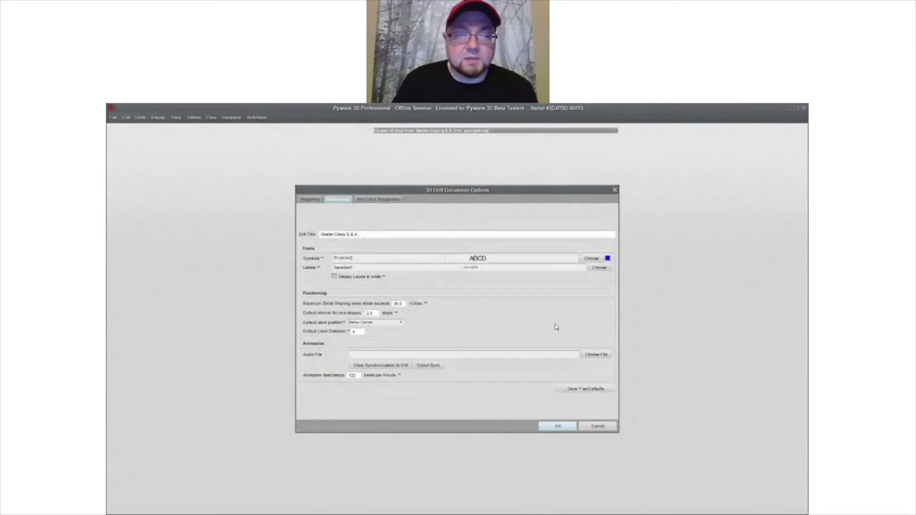
pyautogui.click(602, 430)
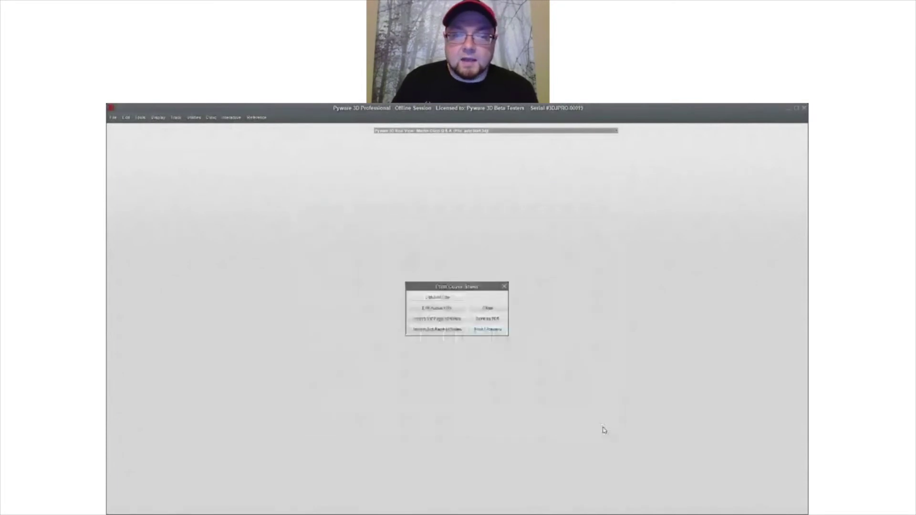
pyautogui.click(437, 309)
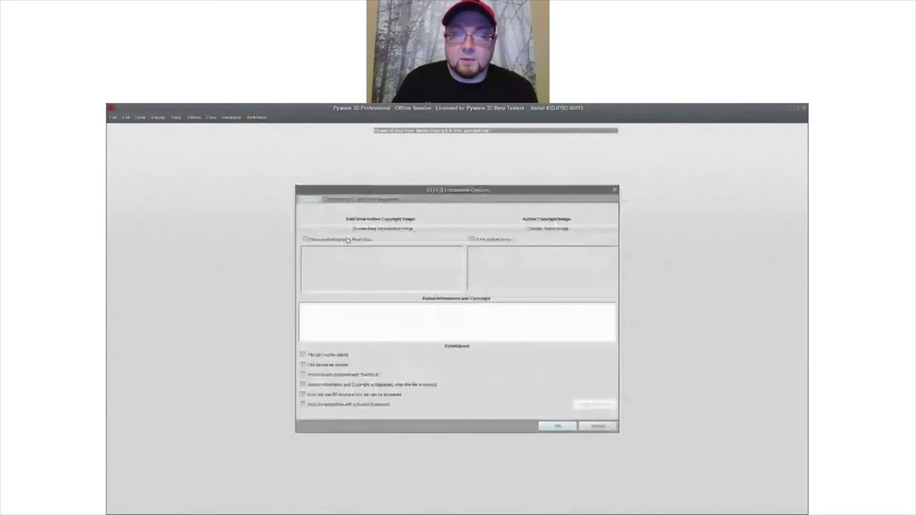
pyautogui.click(601, 429)
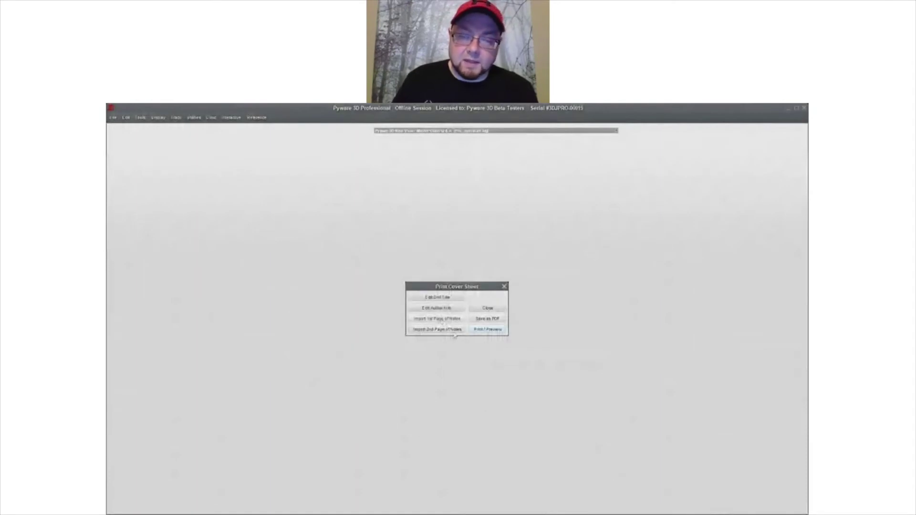
pyautogui.click(488, 308)
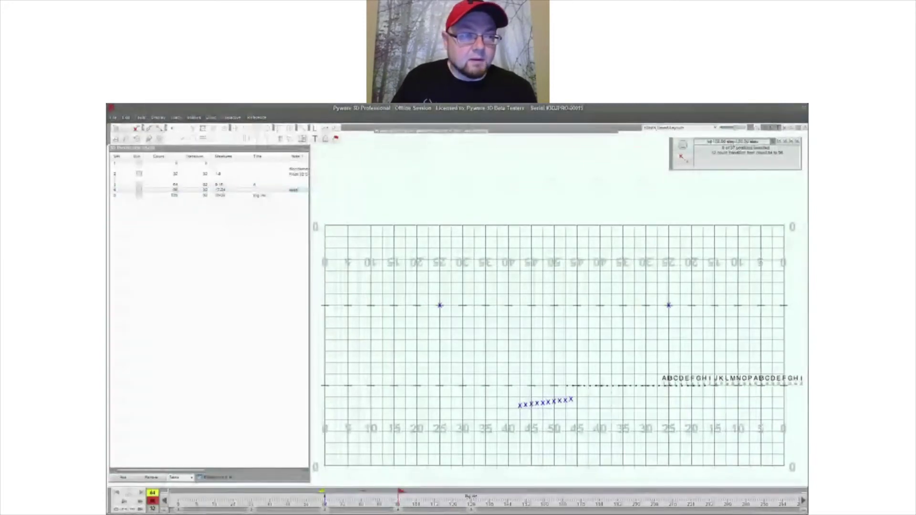
# - Switch the instruction report to the performer's report, preview its printout, and close the preview and report
pyautogui.click(113, 118)
pyautogui.moveTo(143, 290)
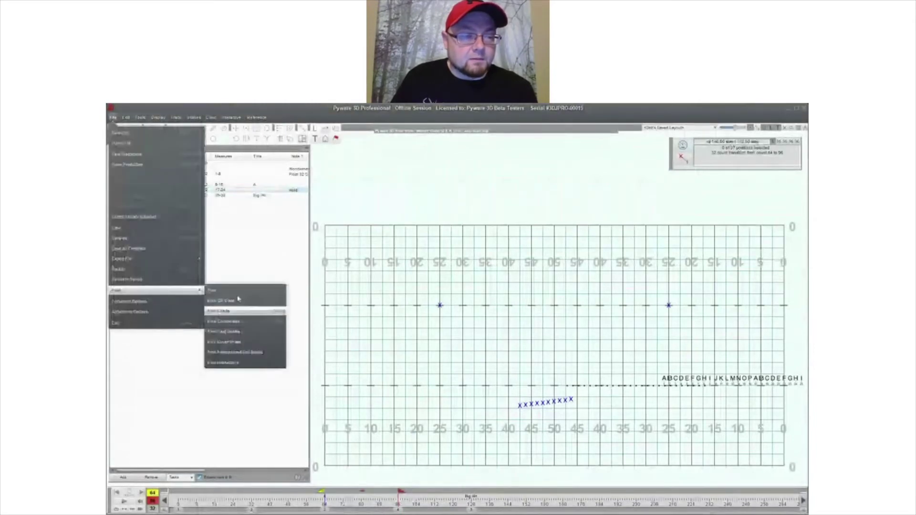
pyautogui.click(237, 363)
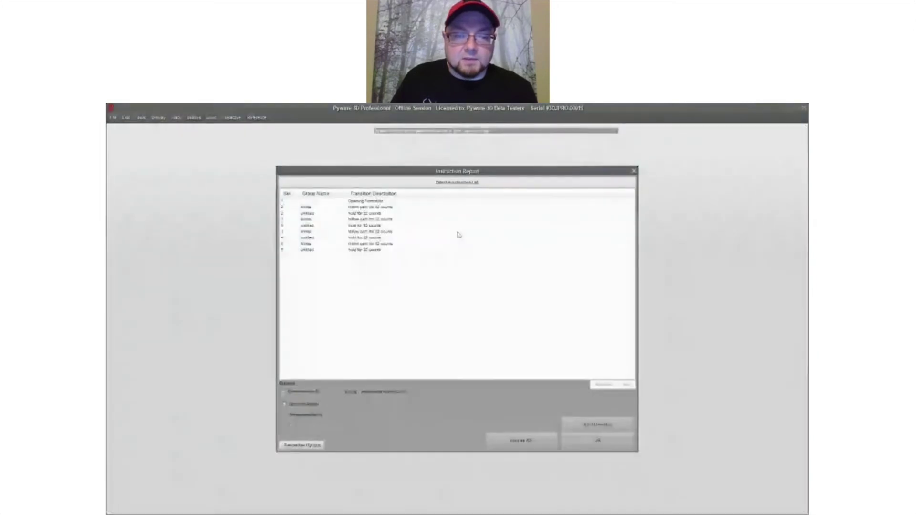
pyautogui.click(304, 416)
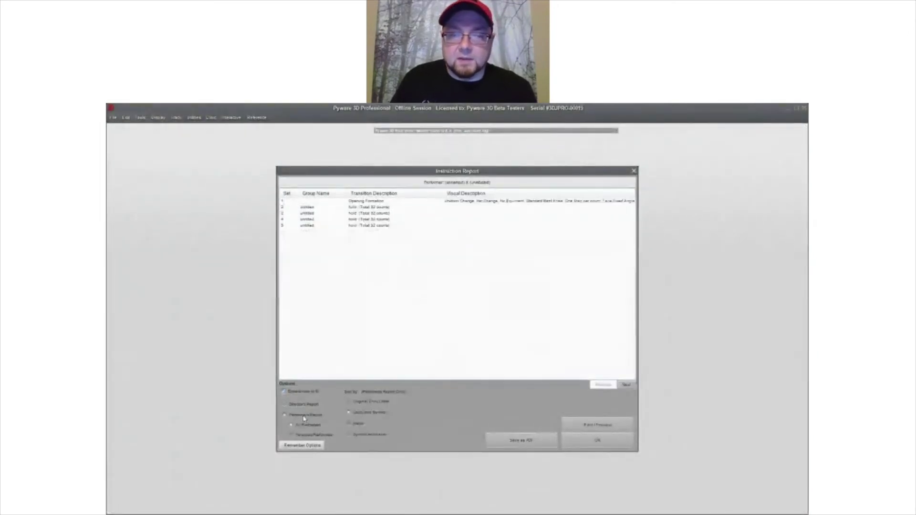
pyautogui.click(580, 429)
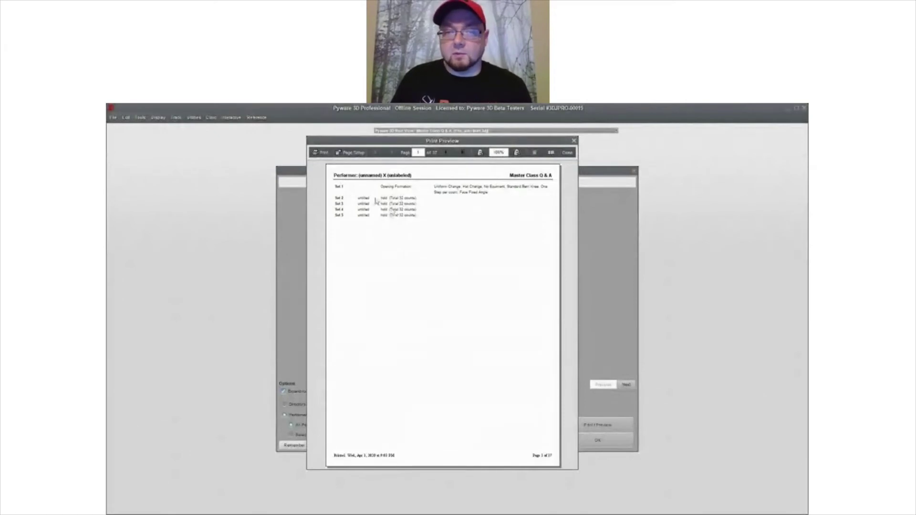
pyautogui.click(566, 153)
pyautogui.click(597, 440)
# - Open the personalized drill book options without saving changes, preview the book in an enlarged window, and close both
pyautogui.click(113, 117)
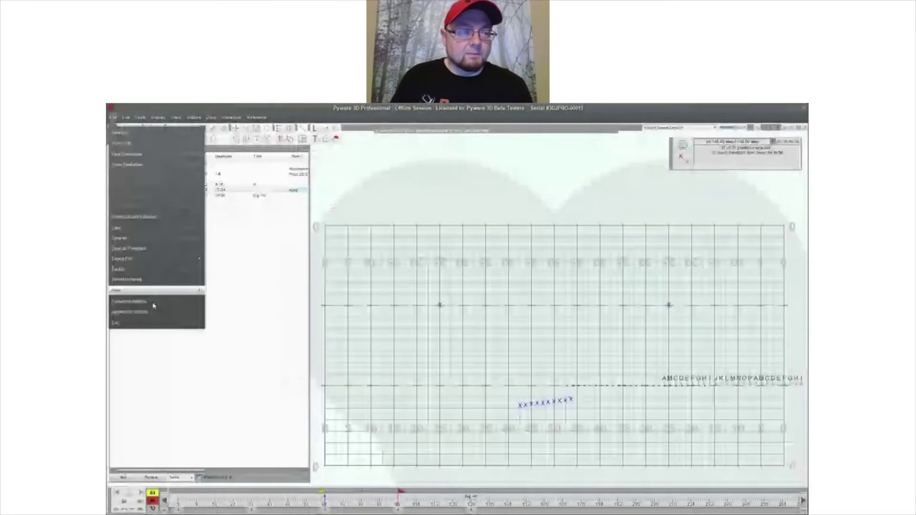
pyautogui.moveTo(158, 290)
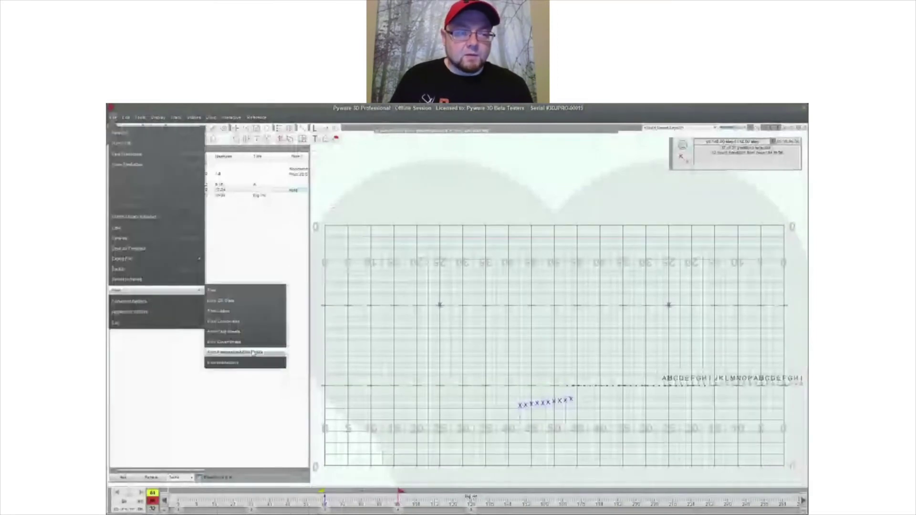
pyautogui.click(253, 353)
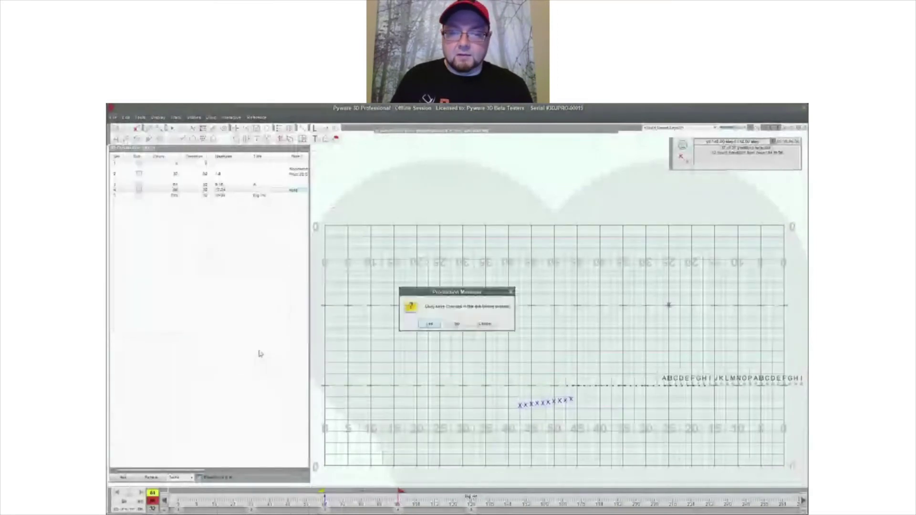
pyautogui.click(457, 324)
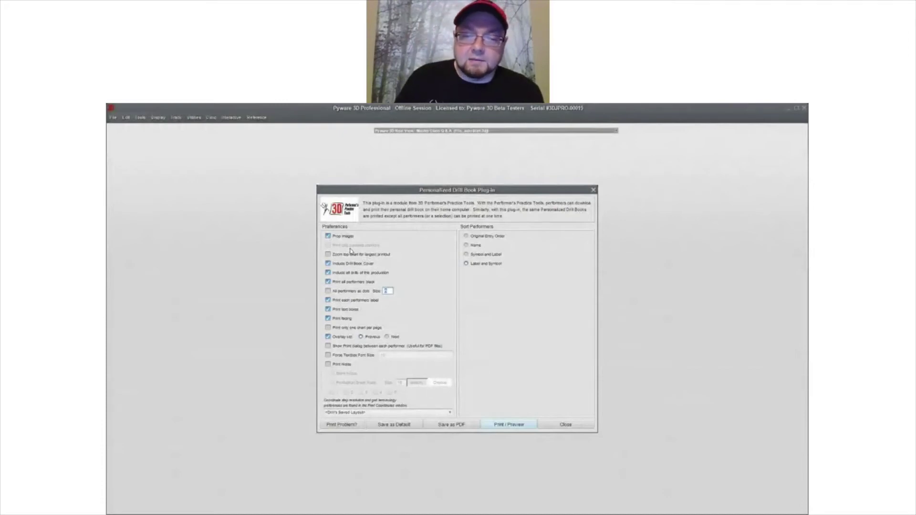
pyautogui.click(517, 425)
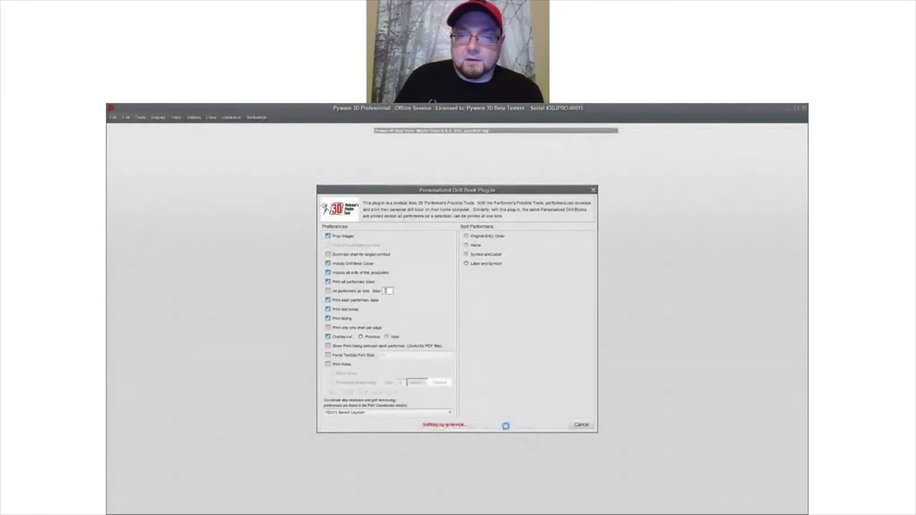
pyautogui.doubleClick(516, 187)
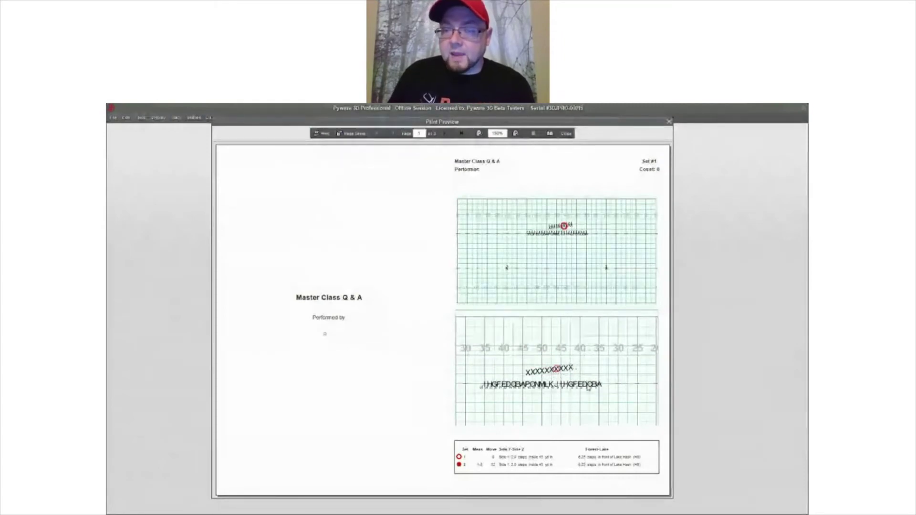
pyautogui.click(567, 134)
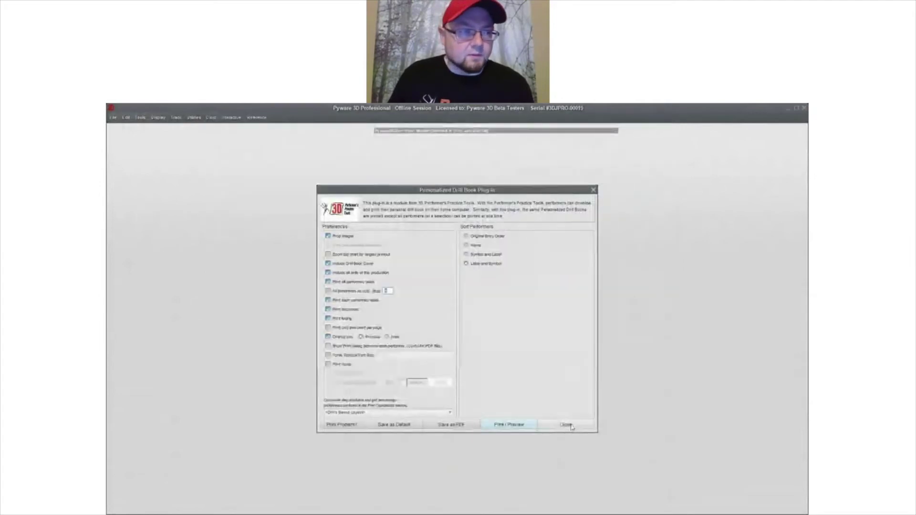
pyautogui.click(566, 425)
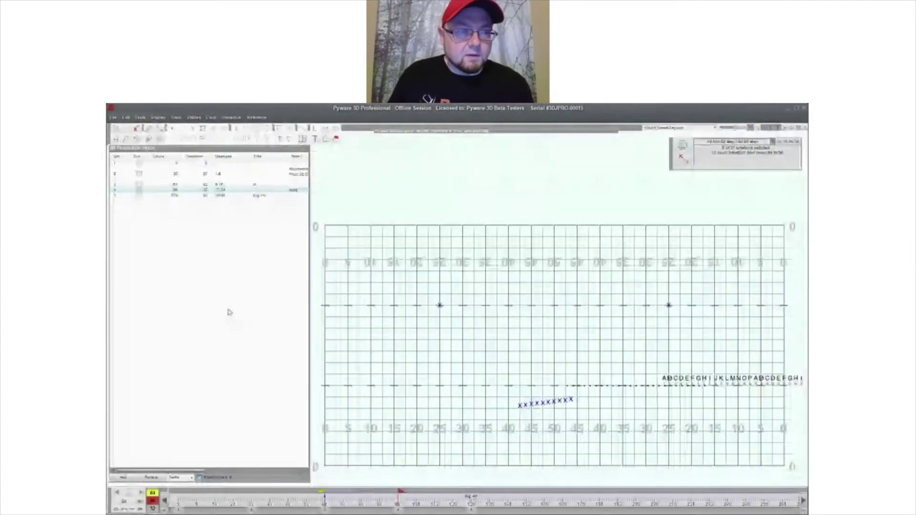
# - Select only the first performer A at the start of the lettered line on the field
pyautogui.click(126, 139)
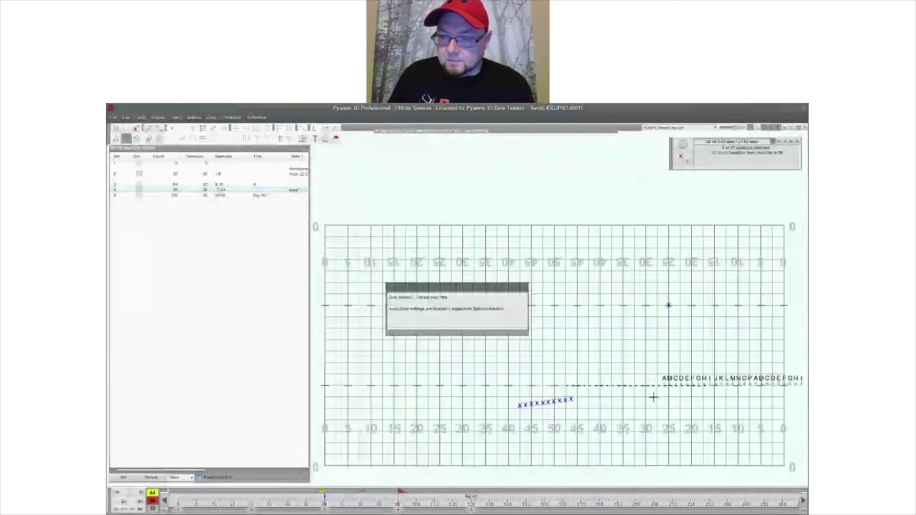
pyautogui.click(665, 377)
pyautogui.click(636, 368)
pyautogui.moveTo(666, 374)
pyautogui.mouseDown()
pyautogui.moveTo(661, 381)
pyautogui.moveTo(661, 371)
pyautogui.mouseUp()
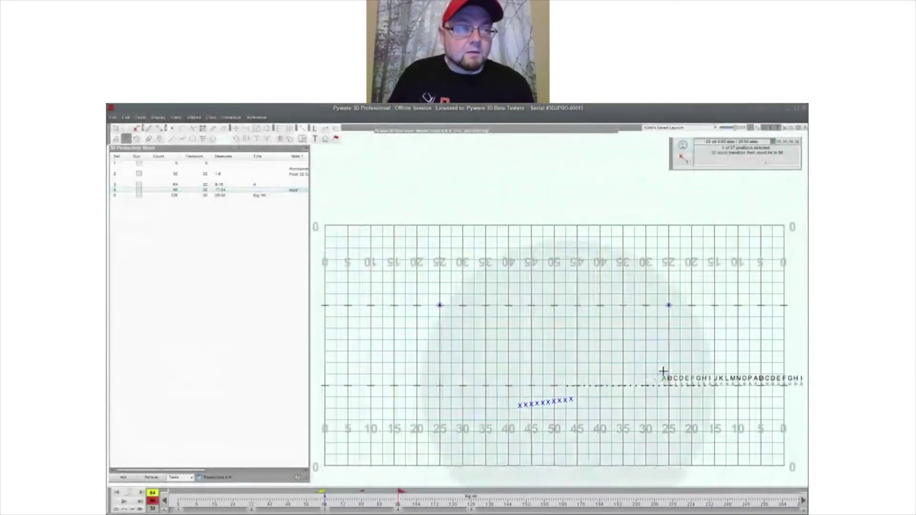
# - Preview the personalized drill book for only the selected performer, page through all of its sets, and close the preview
pyautogui.click(114, 118)
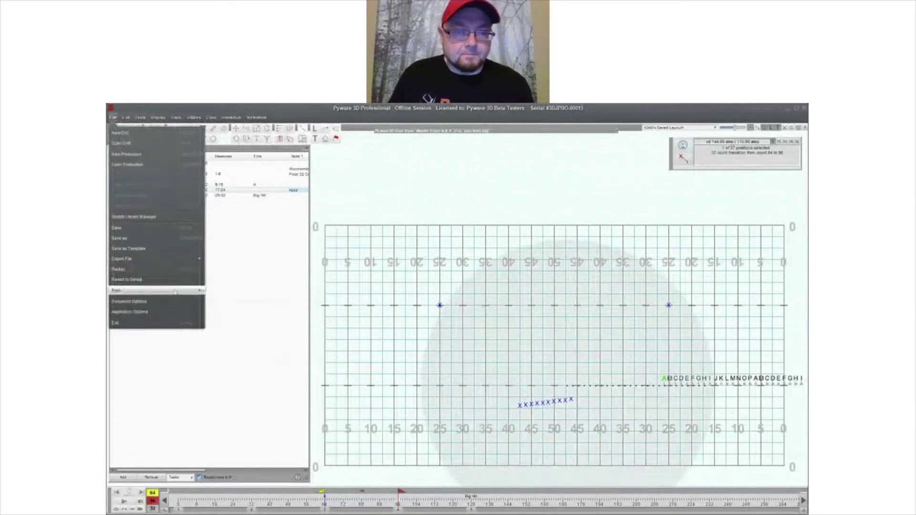
pyautogui.moveTo(175, 292)
pyautogui.click(241, 360)
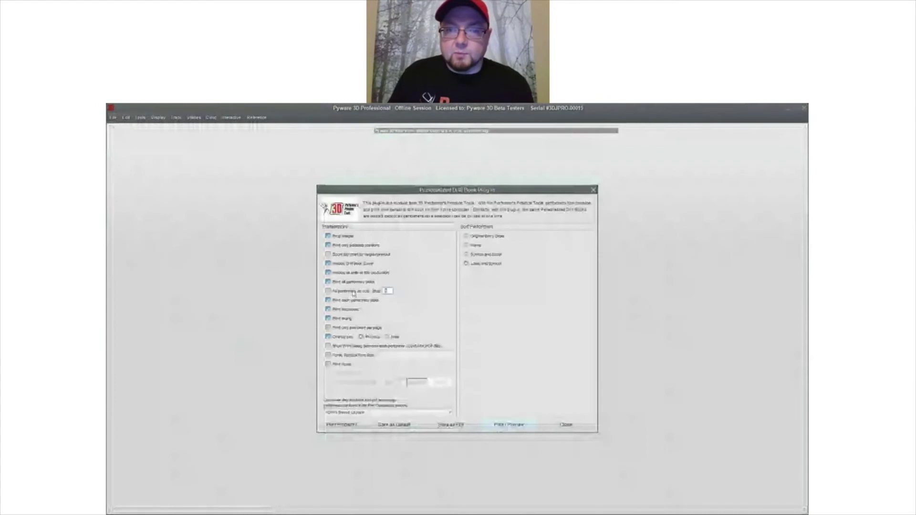
pyautogui.click(508, 425)
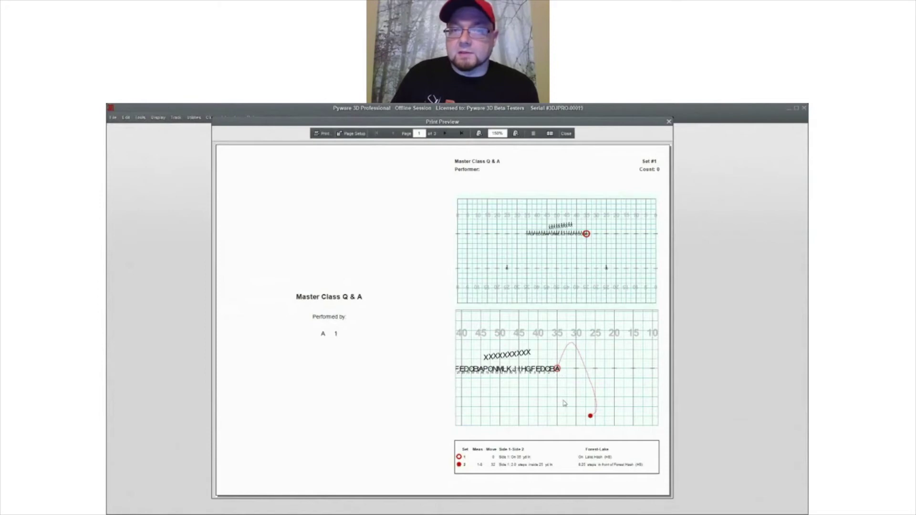
pyautogui.click(444, 134)
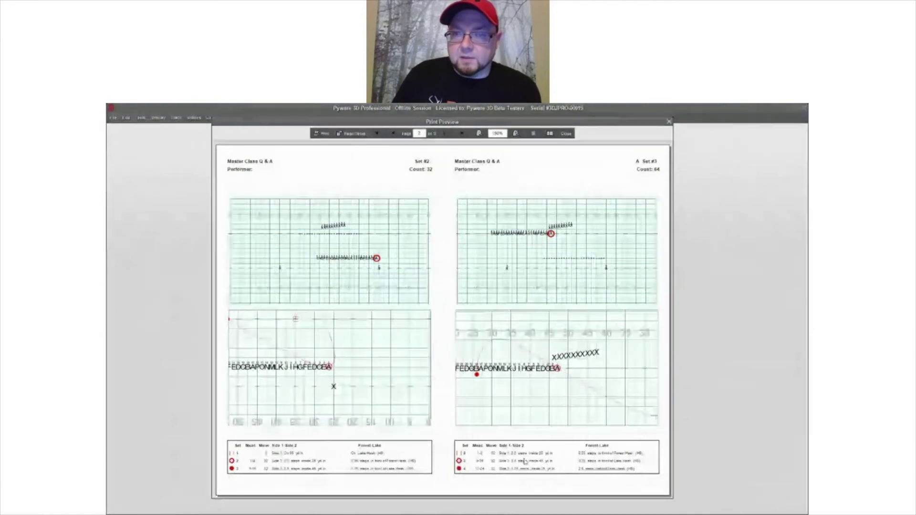
pyautogui.click(445, 135)
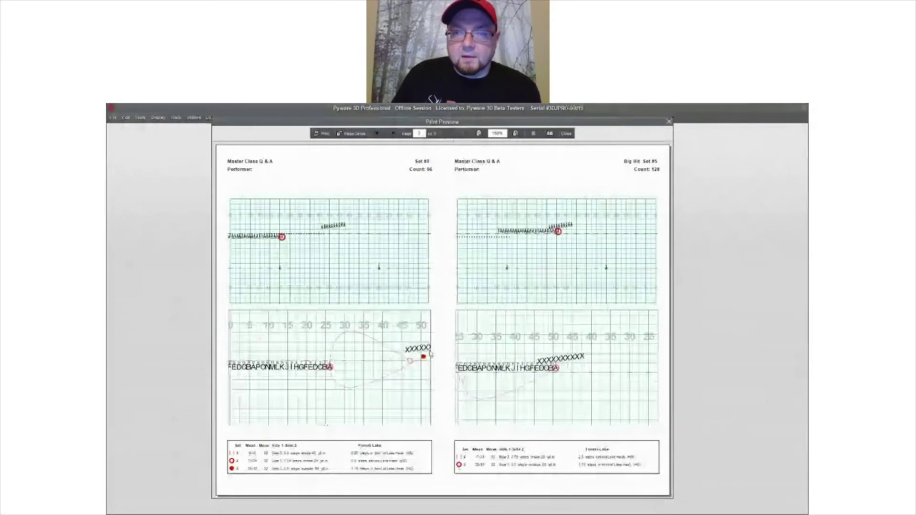
pyautogui.click(567, 134)
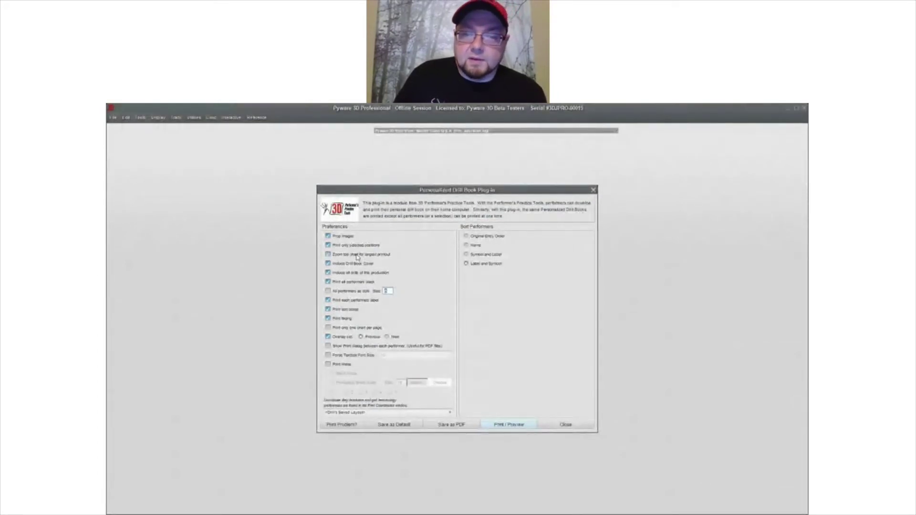
# - Enable the chart zoom for largest printout, preview the personalized drill book, and close the preview
pyautogui.click(516, 424)
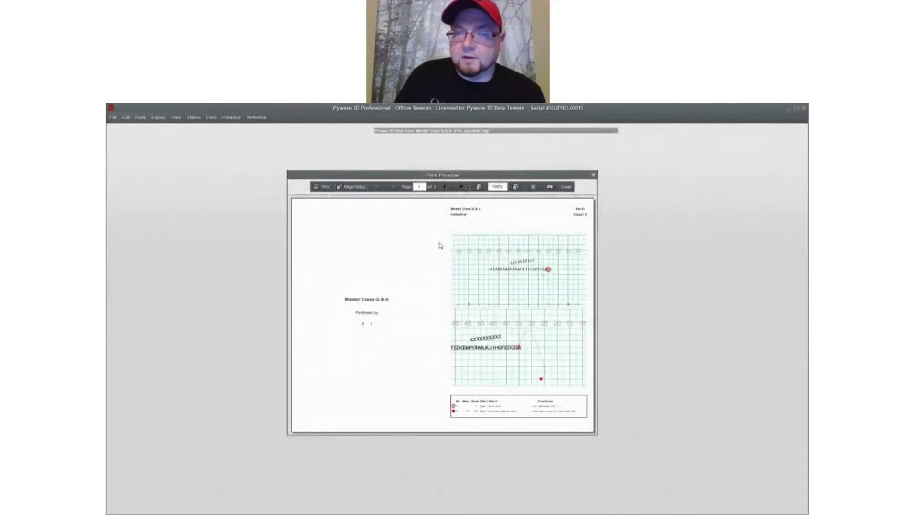
pyautogui.click(566, 188)
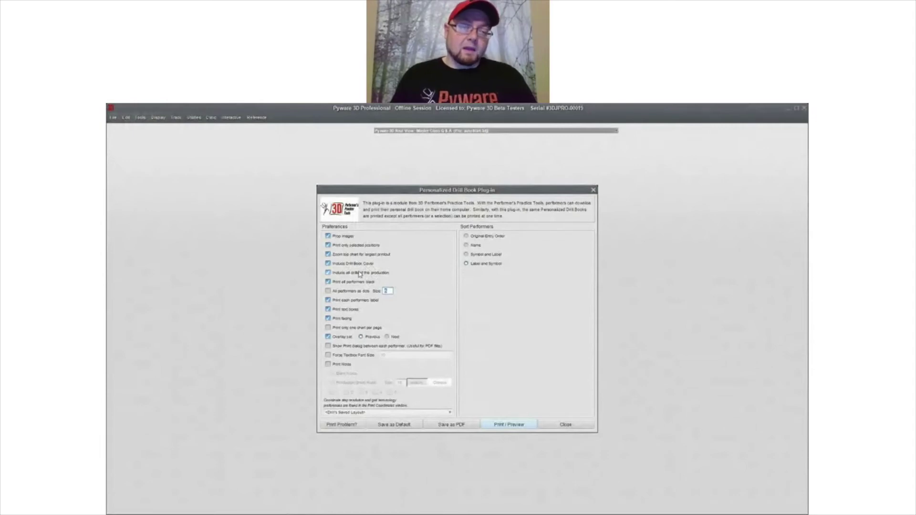
pyautogui.click(364, 273)
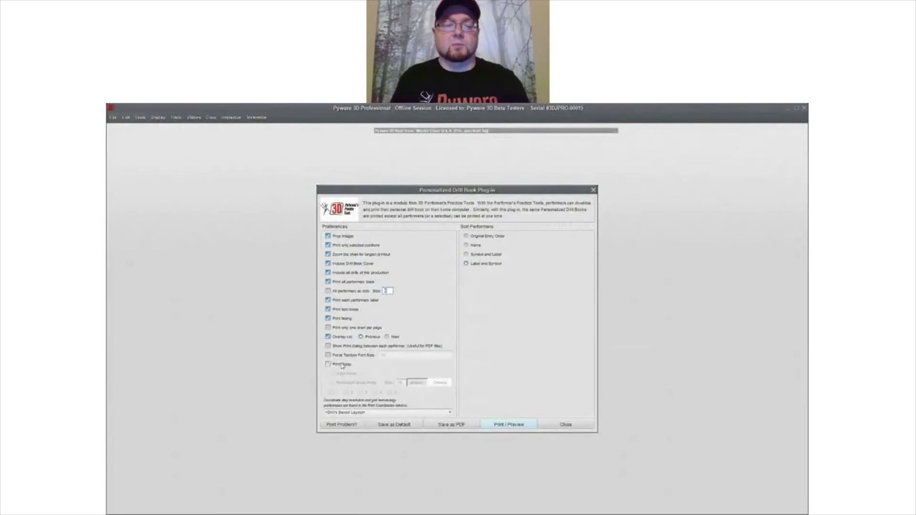
# - Turn on Print Notes with blank notes, preview the drill book's first two pages, and close the preview
pyautogui.click(344, 366)
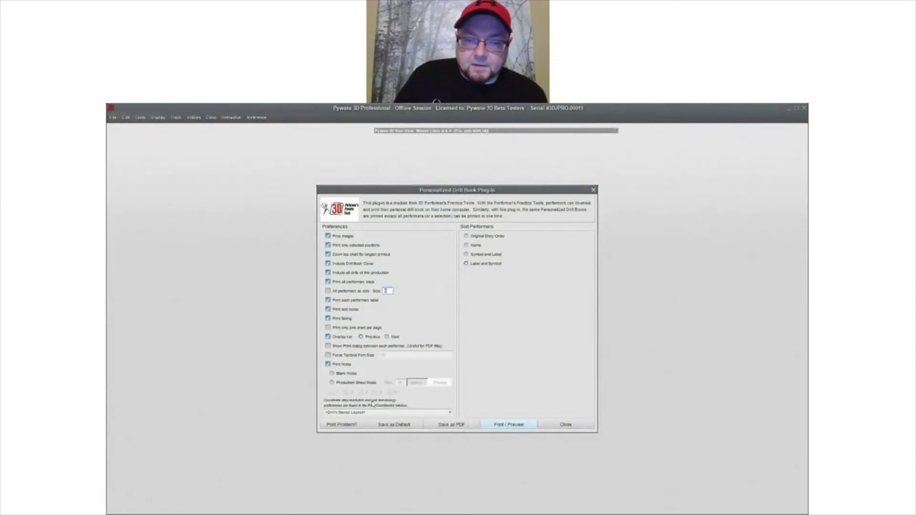
pyautogui.click(516, 425)
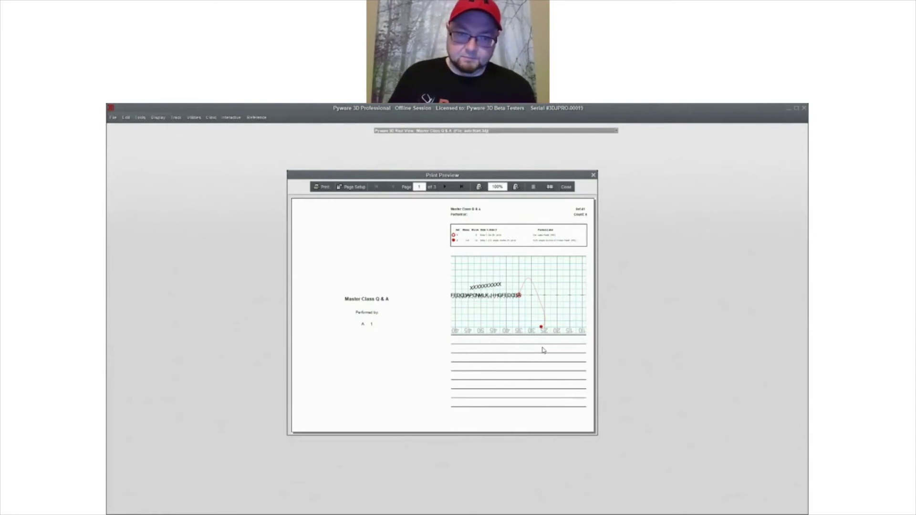
pyautogui.click(452, 186)
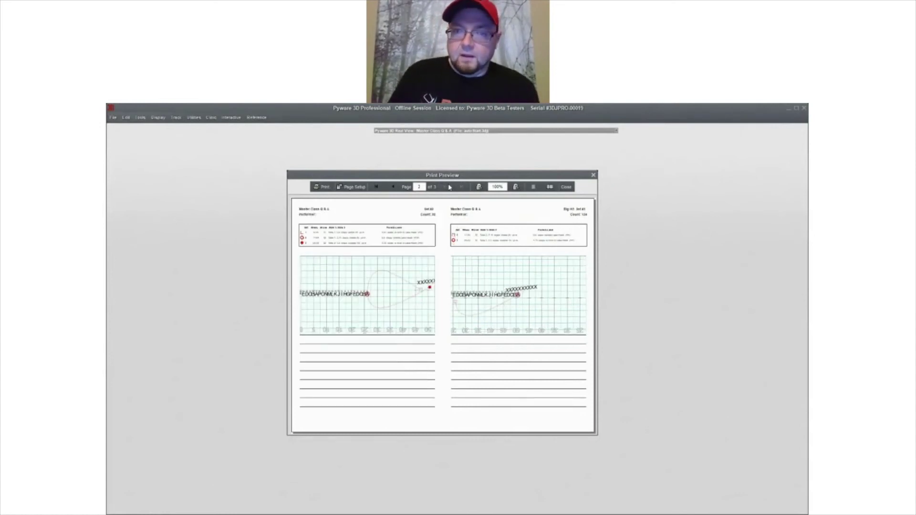
pyautogui.click(570, 188)
# - Switch the printed notes to Production Sheet Notes and include note fields 1 through 5
pyautogui.click(344, 383)
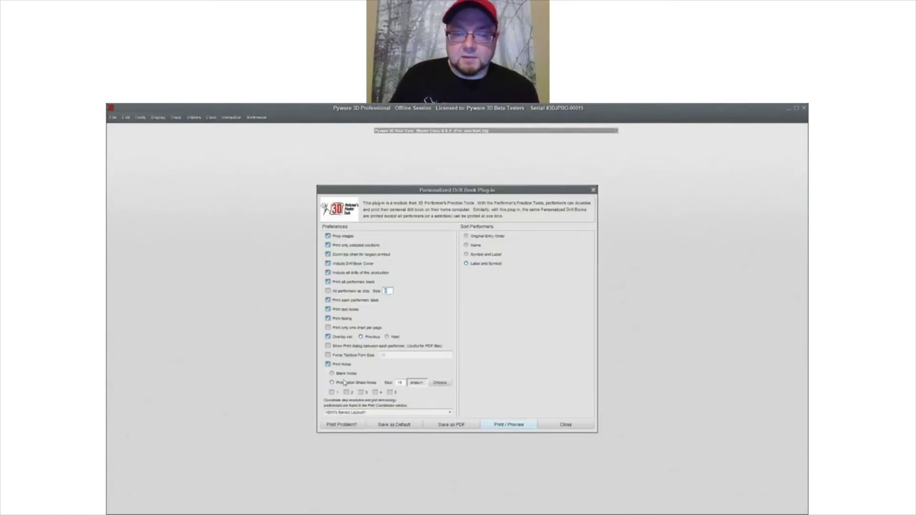
pyautogui.click(331, 392)
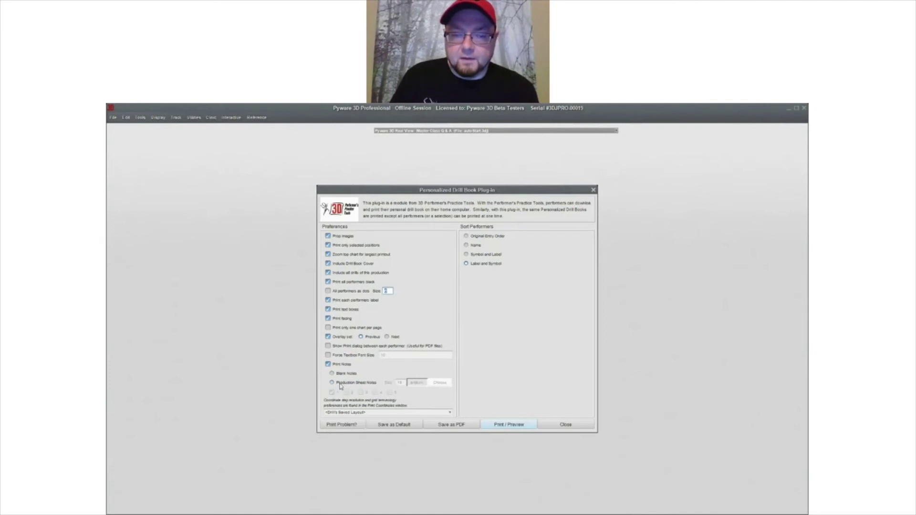
pyautogui.click(346, 392)
pyautogui.click(361, 392)
pyautogui.click(375, 393)
pyautogui.click(390, 392)
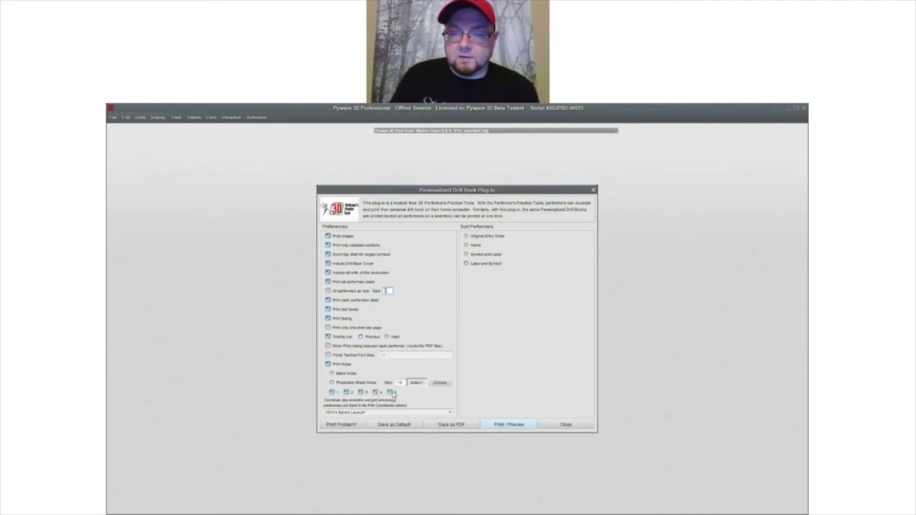
# - Preview the drill book with production sheet notes, page through all its pages, and close the preview and the plug-in
pyautogui.click(500, 424)
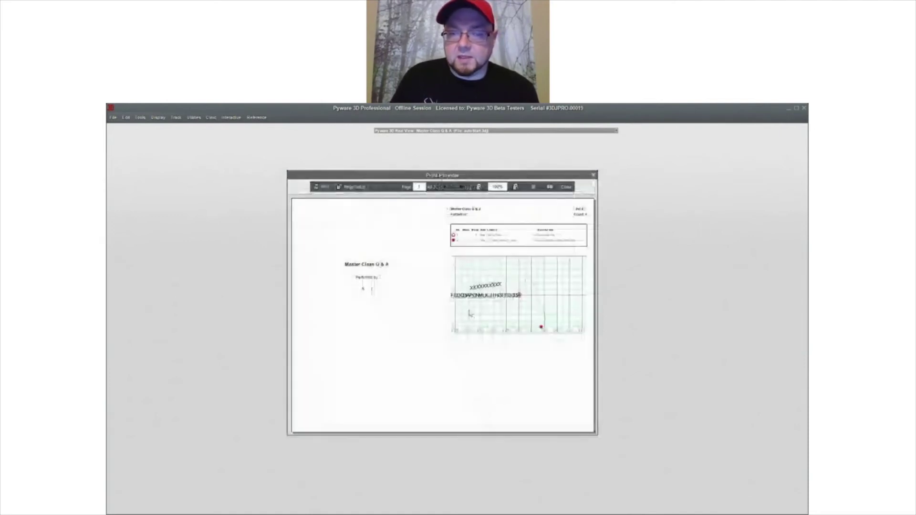
pyautogui.click(444, 189)
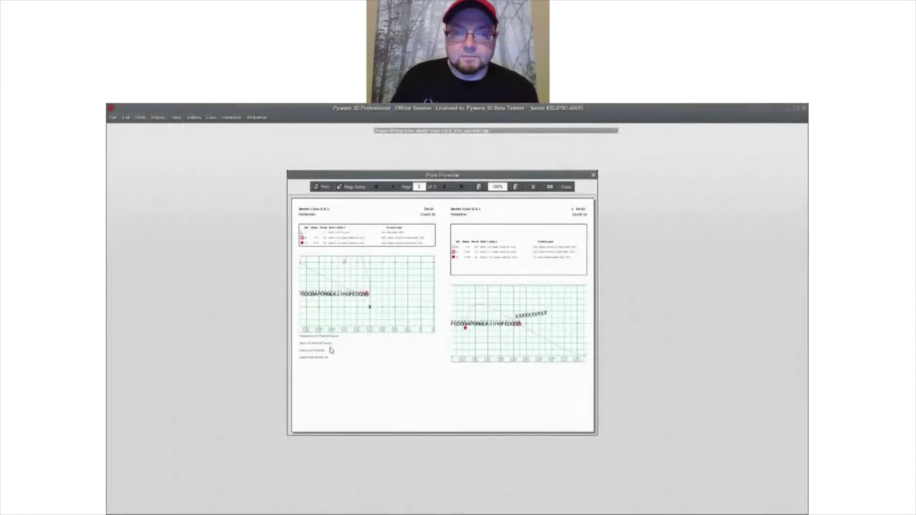
pyautogui.click(444, 188)
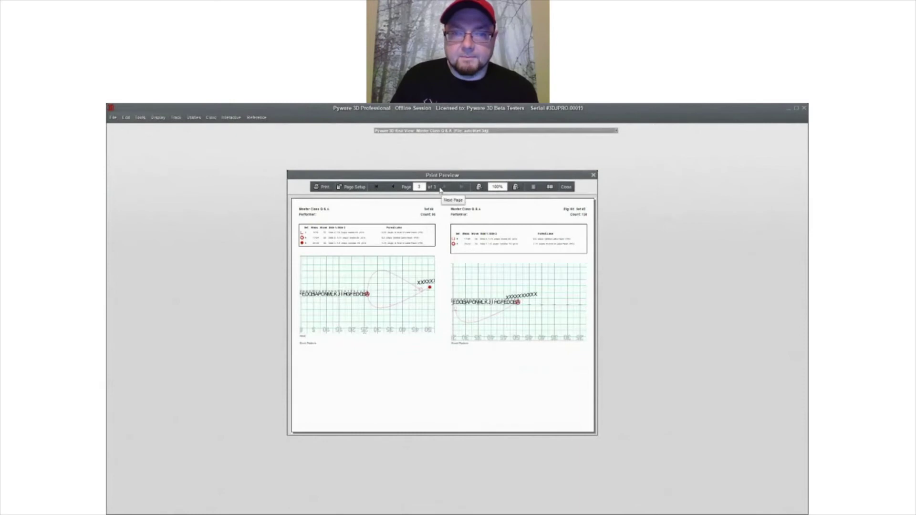
pyautogui.click(393, 188)
pyautogui.click(392, 188)
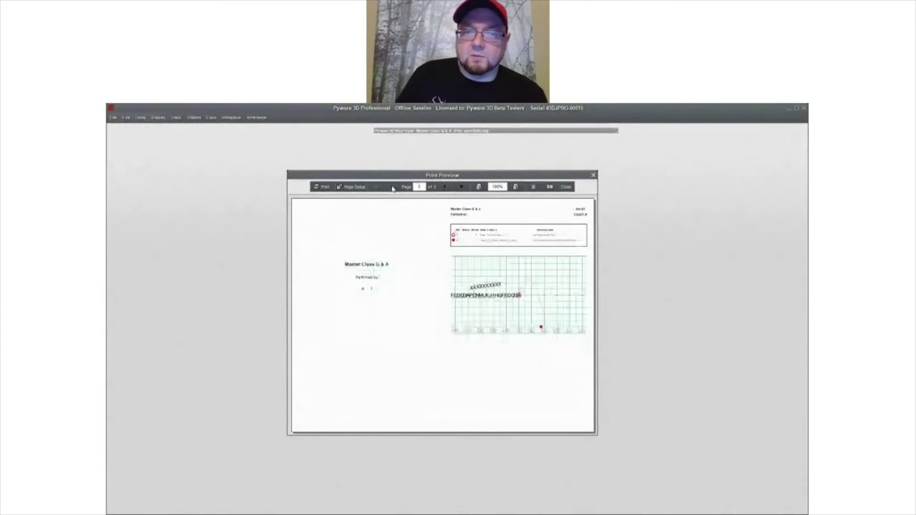
pyautogui.click(444, 187)
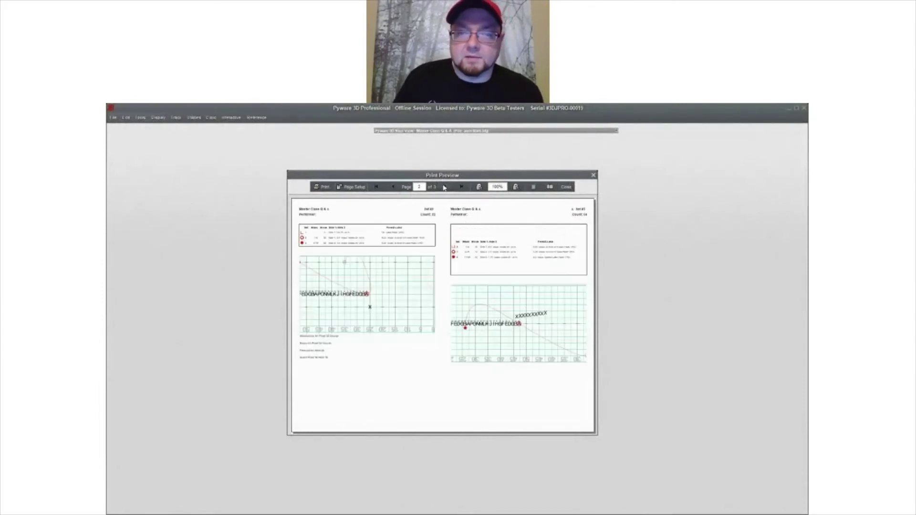
pyautogui.click(447, 187)
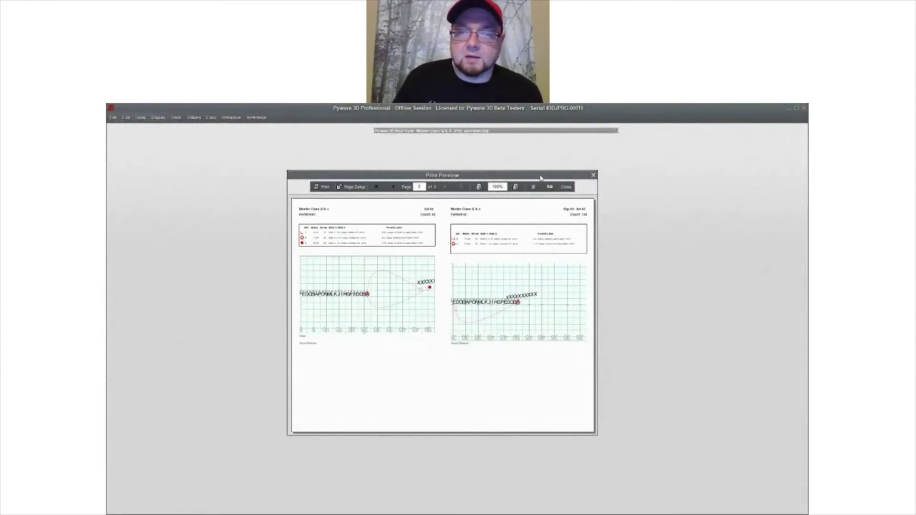
pyautogui.click(566, 188)
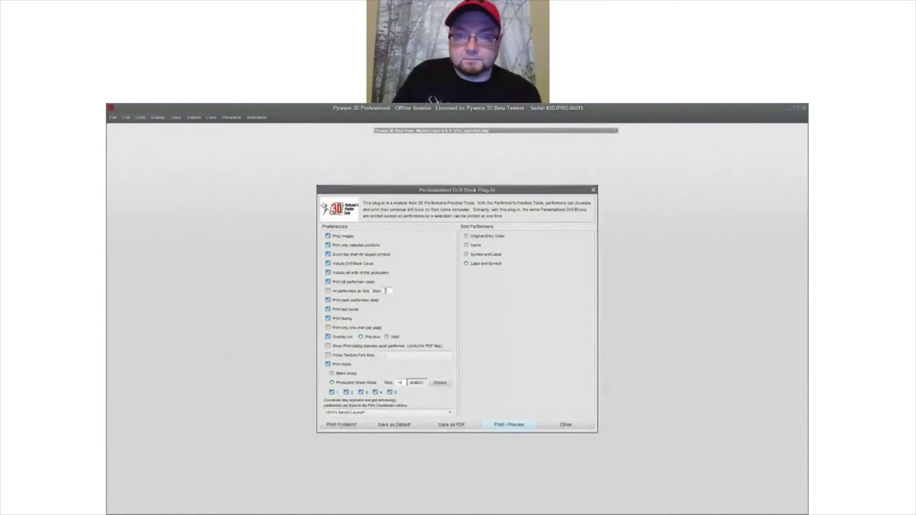
pyautogui.click(575, 425)
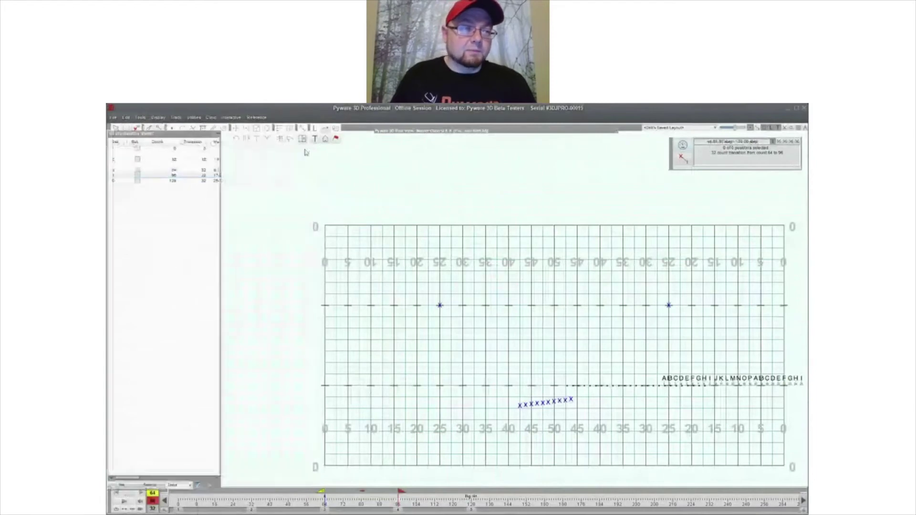
pyautogui.click(112, 118)
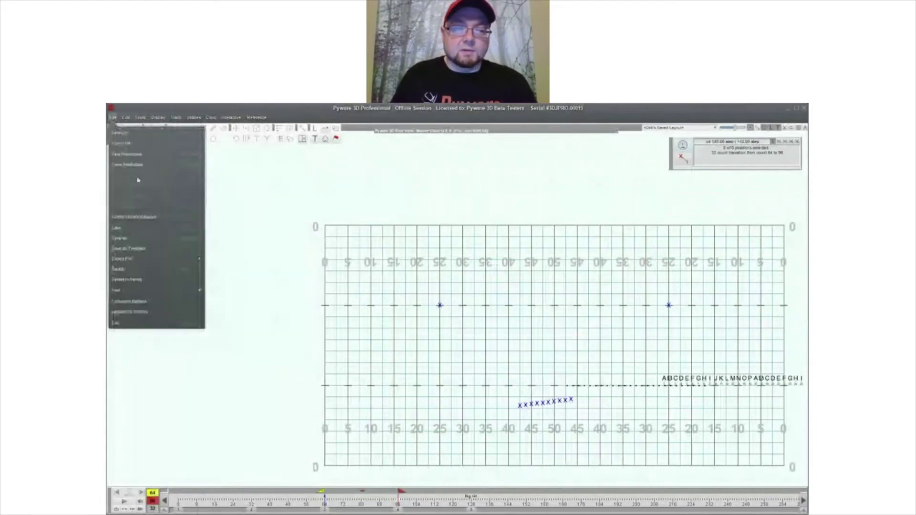
pyautogui.moveTo(195, 259)
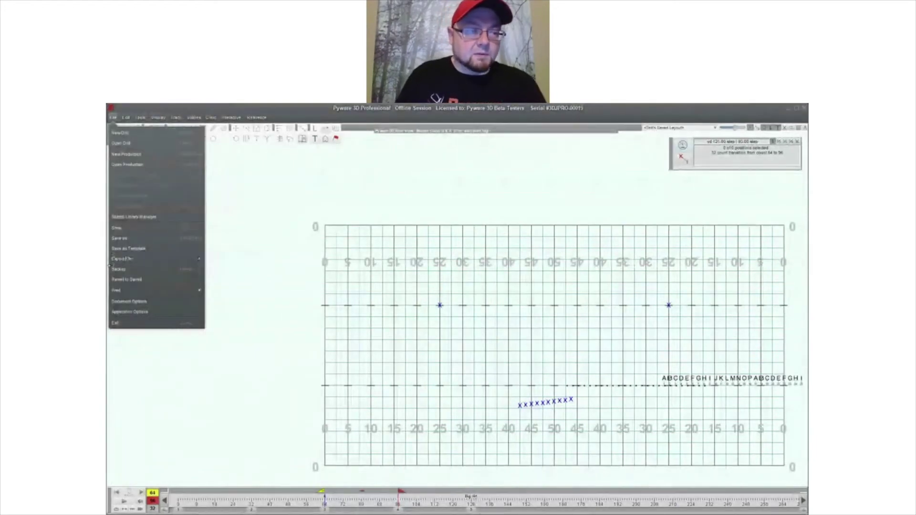
pyautogui.click(113, 311)
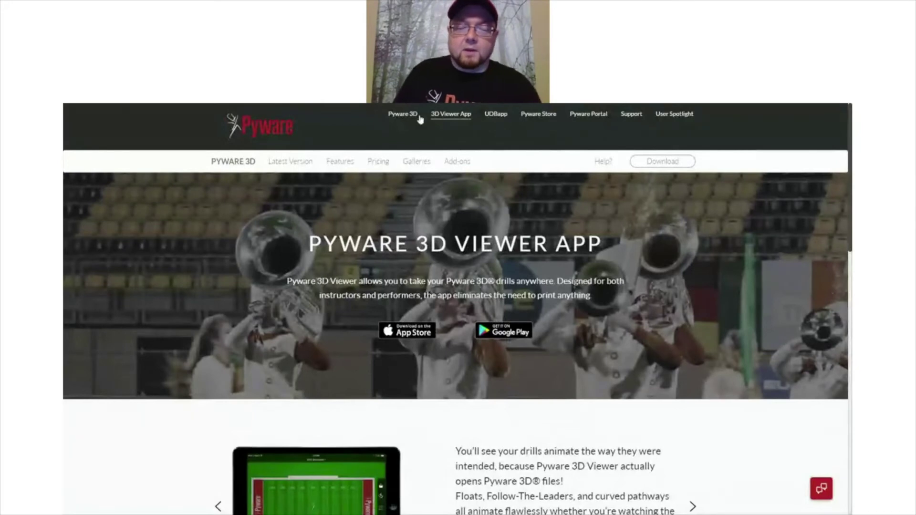
# - Examine the 3D Viewer App page on the Pyware website, including its slides and features list
pyautogui.scroll(-3, 420, 119)
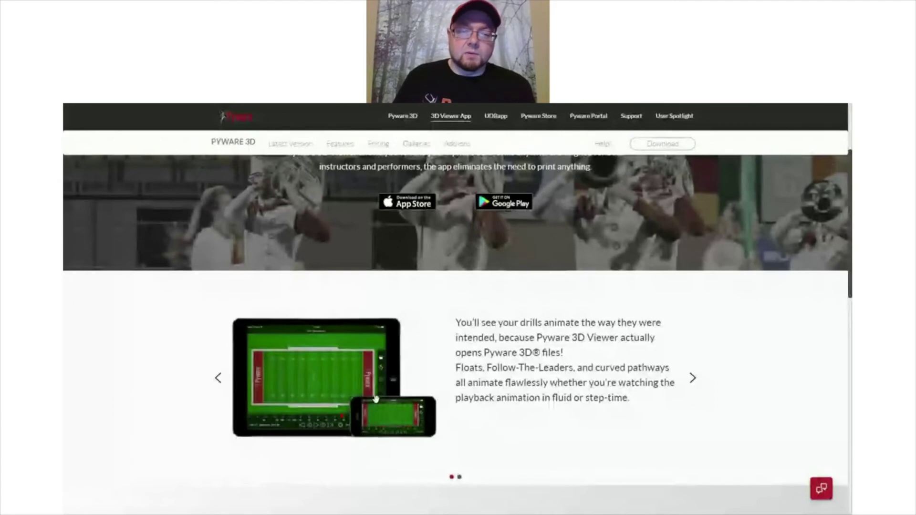
pyautogui.scroll(-3, 376, 399)
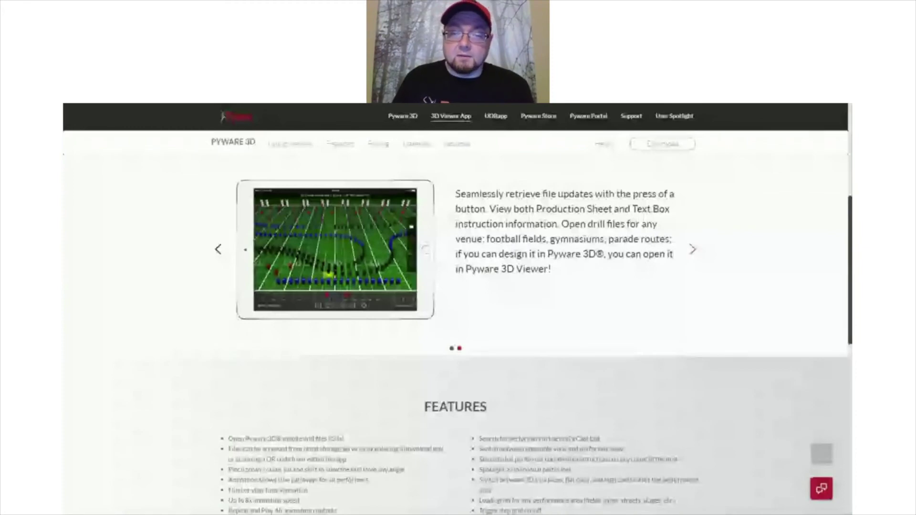
pyautogui.click(693, 249)
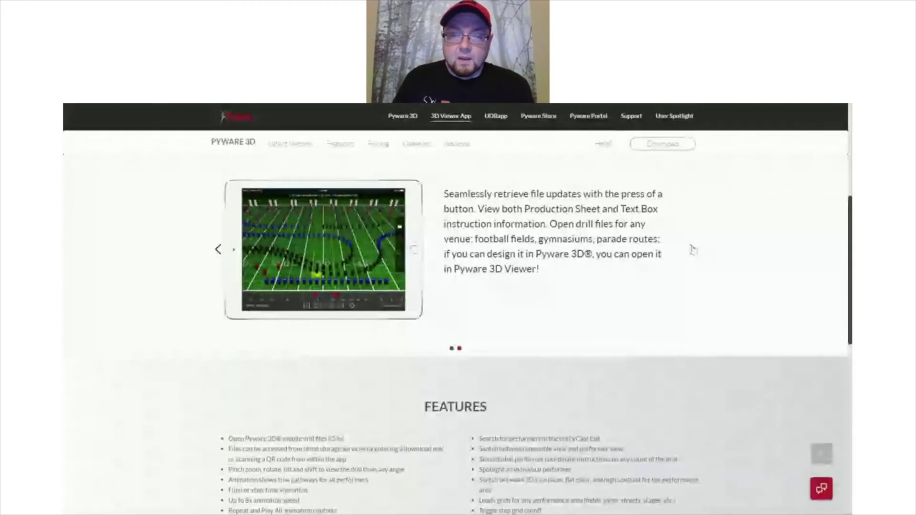
pyautogui.click(692, 250)
pyautogui.scroll(-1, 507, 301)
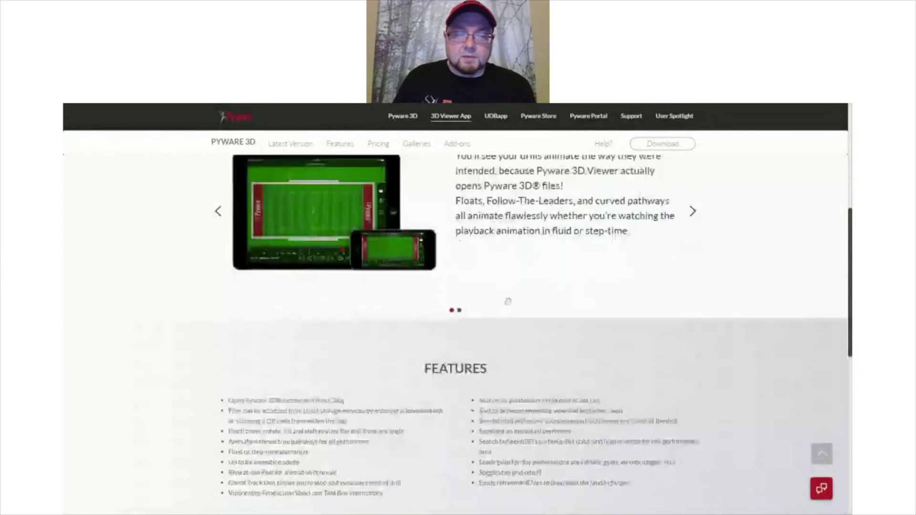
pyautogui.scroll(1, 520, 227)
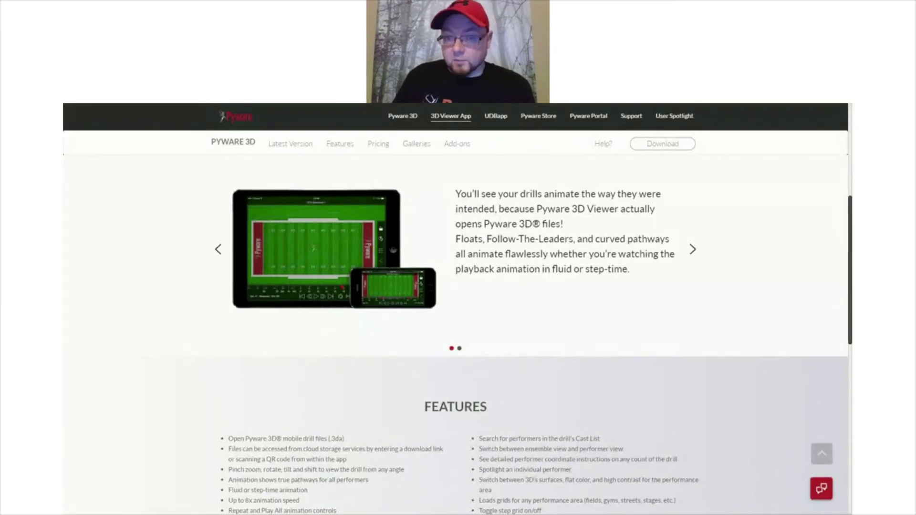
pyautogui.scroll(-2, 472, 375)
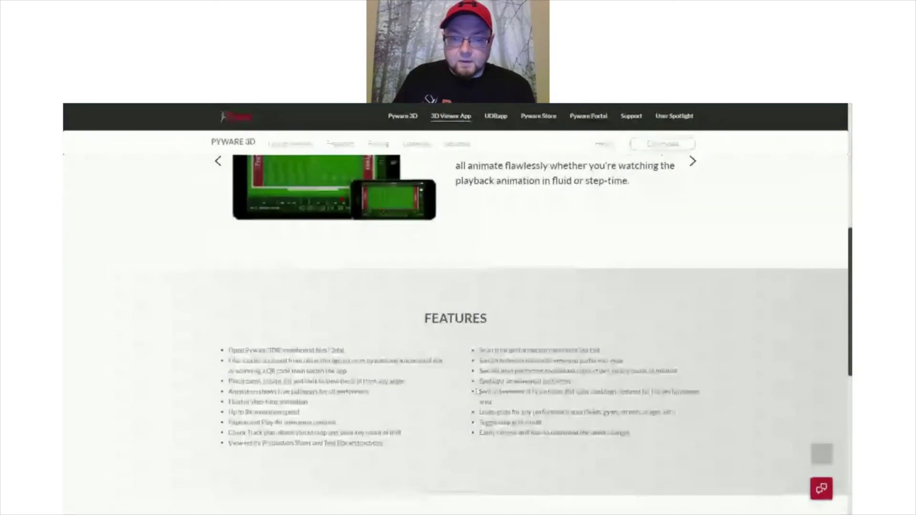
pyautogui.scroll(8, 472, 374)
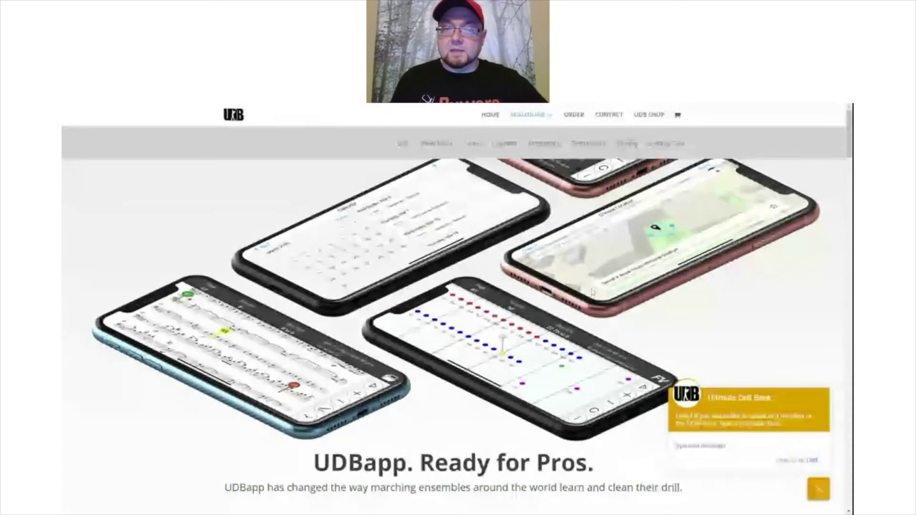
# - Examine the UDBapp web page's overview and drill features, dismissing the chat pop-up
pyautogui.scroll(-5, 436, 400)
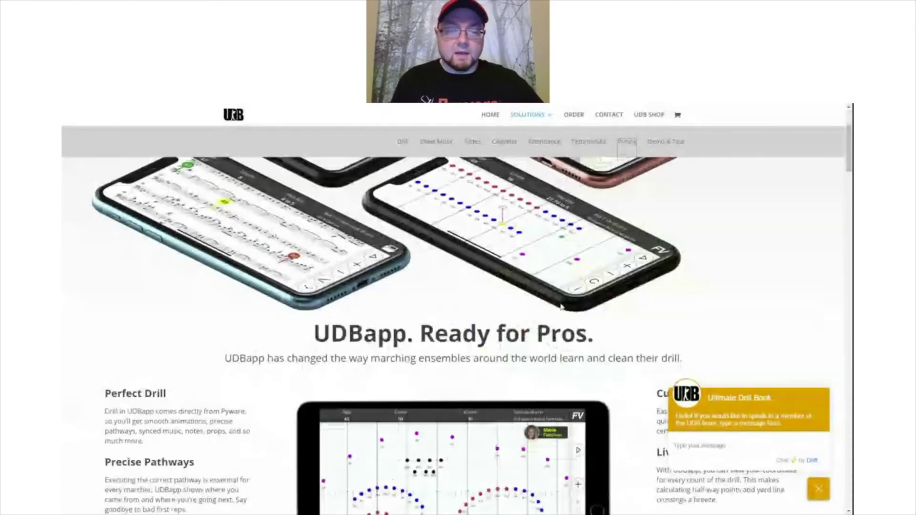
pyautogui.scroll(-6, 454, 433)
pyautogui.scroll(6, 454, 433)
pyautogui.scroll(-2, 620, 458)
pyautogui.click(818, 490)
pyautogui.scroll(5, 410, 346)
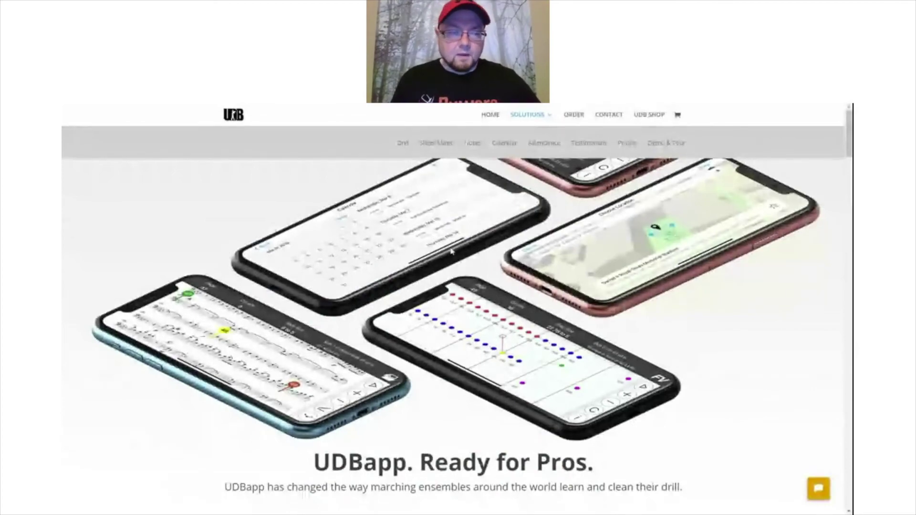
pyautogui.scroll(-5, 451, 297)
pyautogui.scroll(-1, 451, 298)
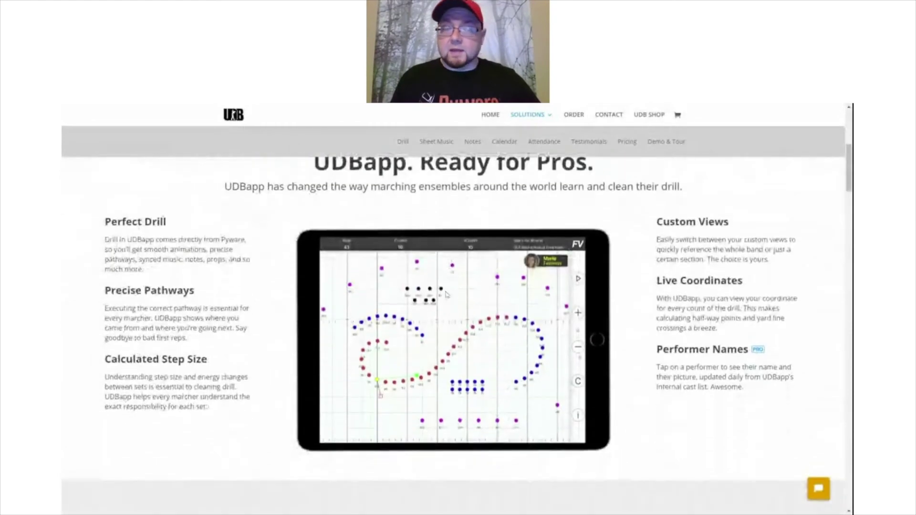
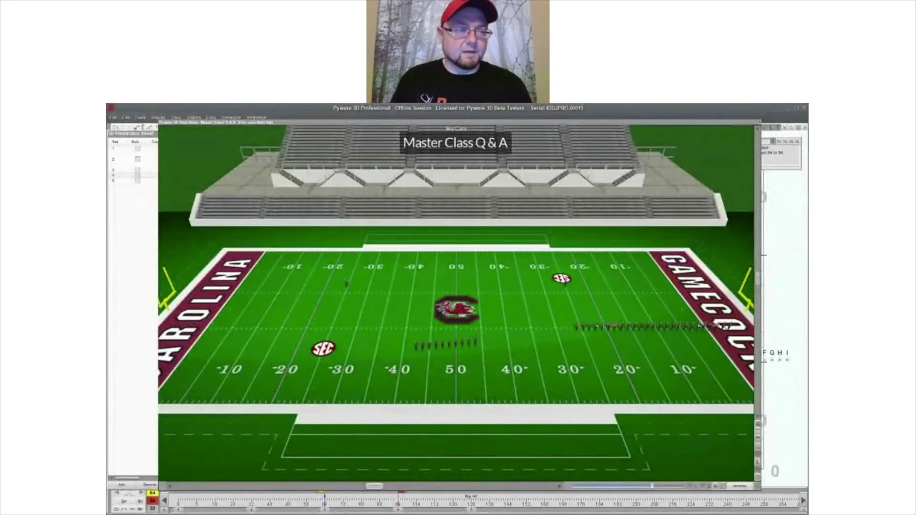
# - Change the Real View surface in the document options to High School Football Surface.jpg and apply it
pyautogui.click(113, 117)
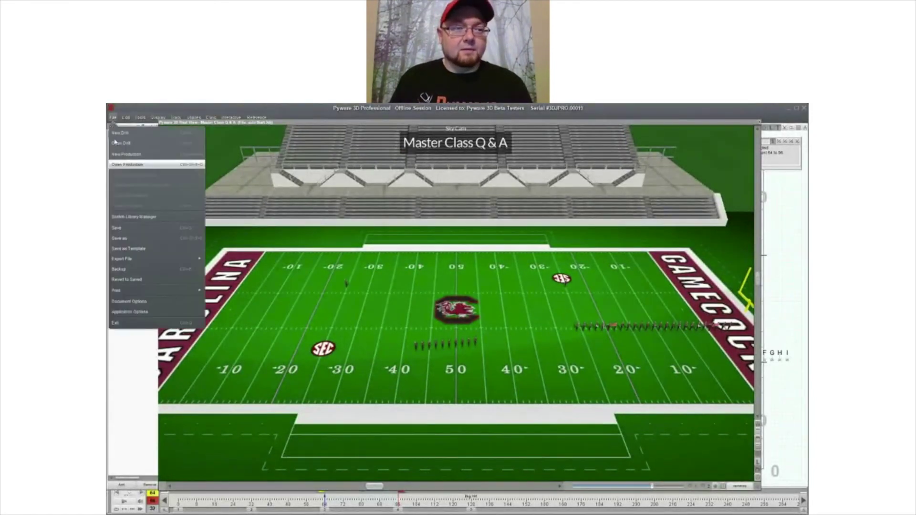
pyautogui.click(129, 301)
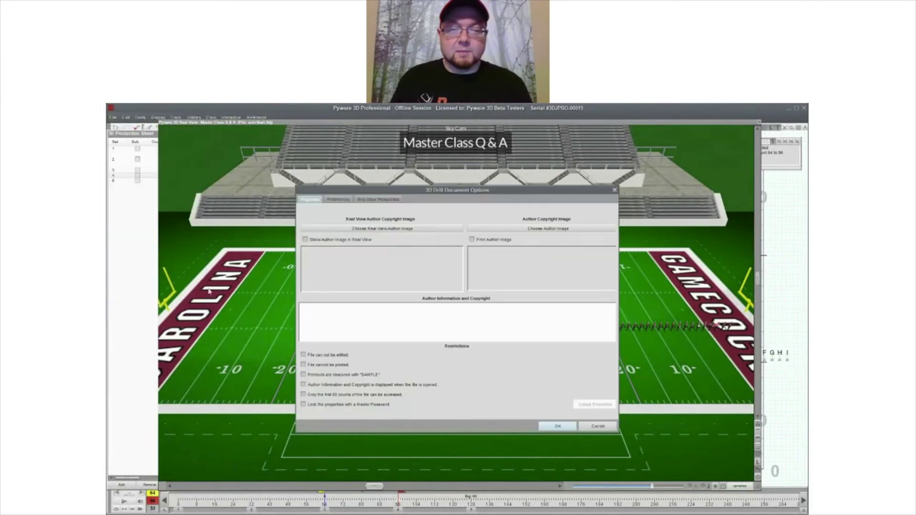
pyautogui.click(377, 200)
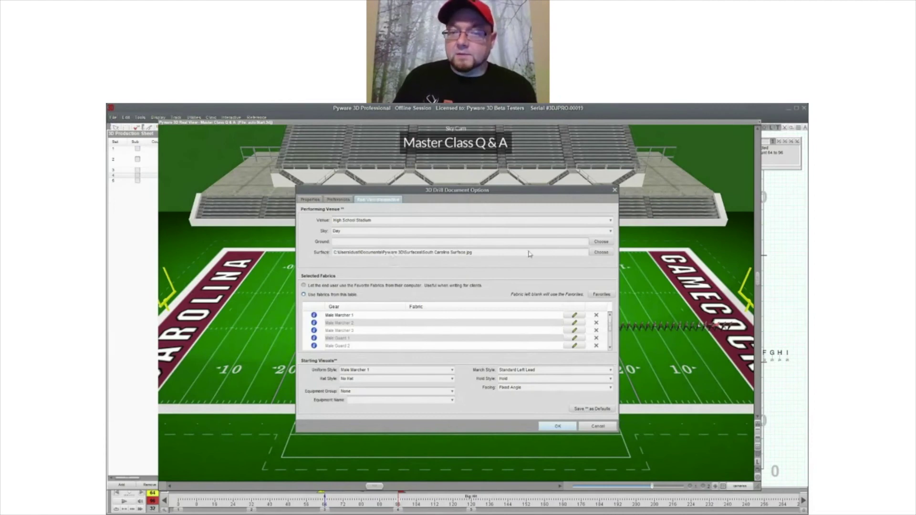
pyautogui.click(600, 253)
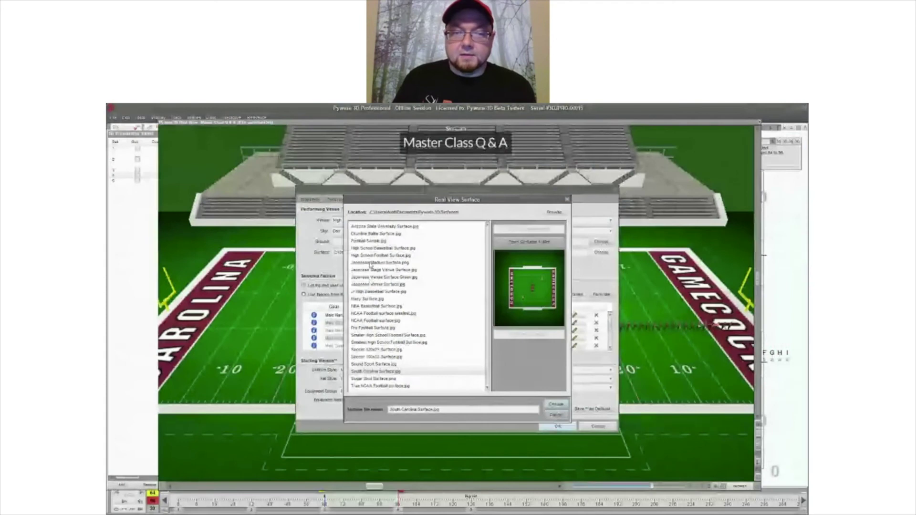
pyautogui.click(387, 256)
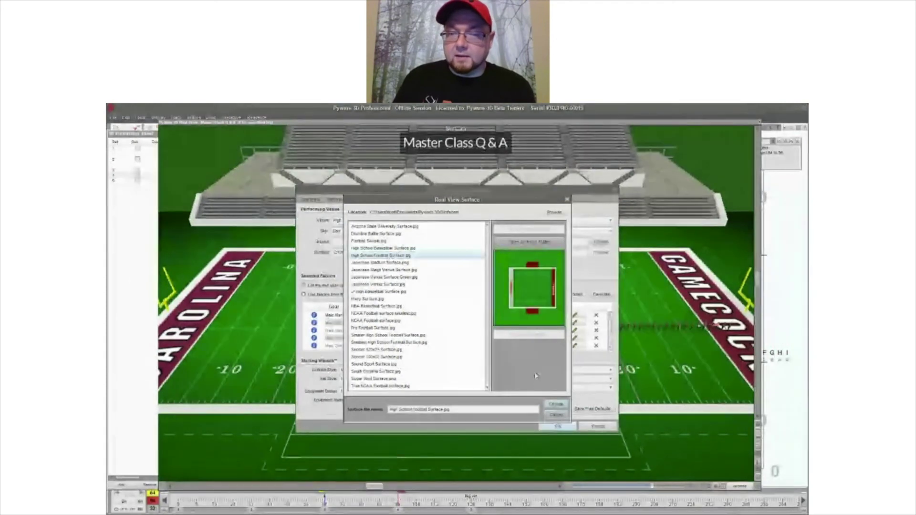
pyautogui.click(556, 405)
pyautogui.click(539, 426)
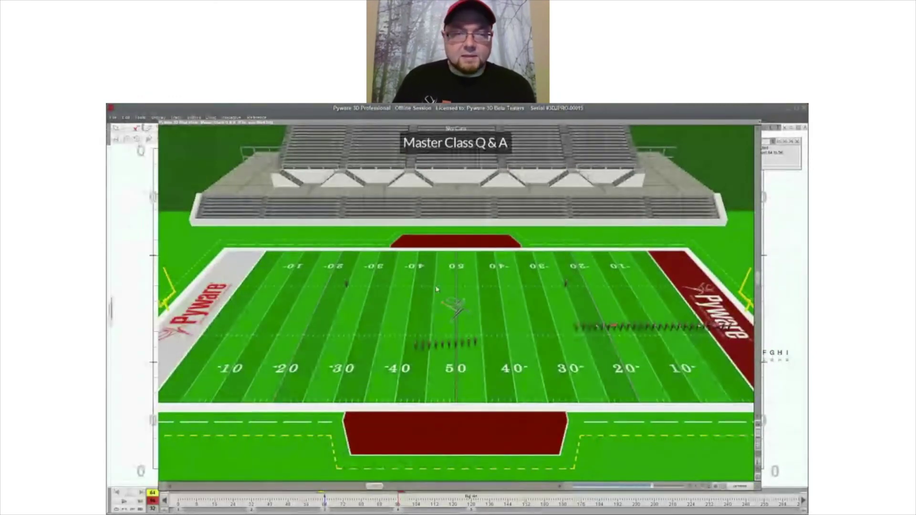
# - Set the document's Real View surface to Arizona State University Surface.jpg, previewing the South Carolina surface first, and apply it
pyautogui.click(114, 118)
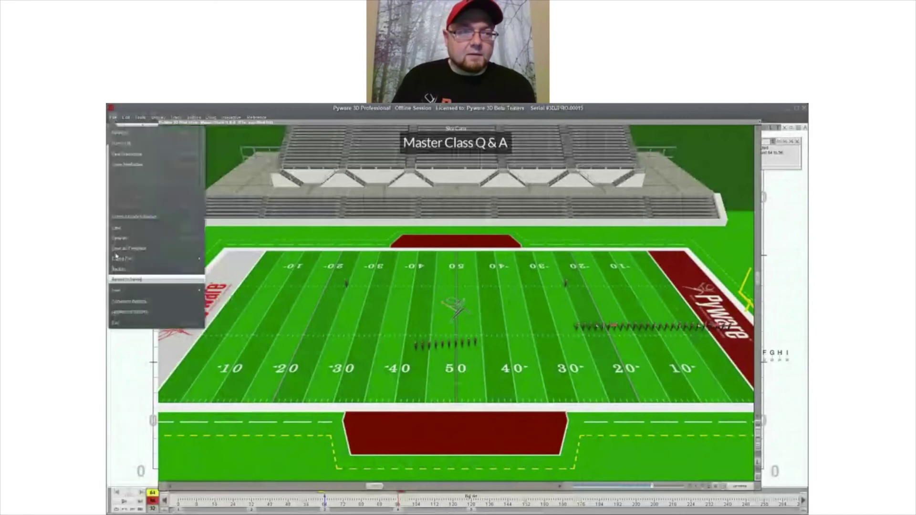
pyautogui.click(127, 279)
pyautogui.click(371, 200)
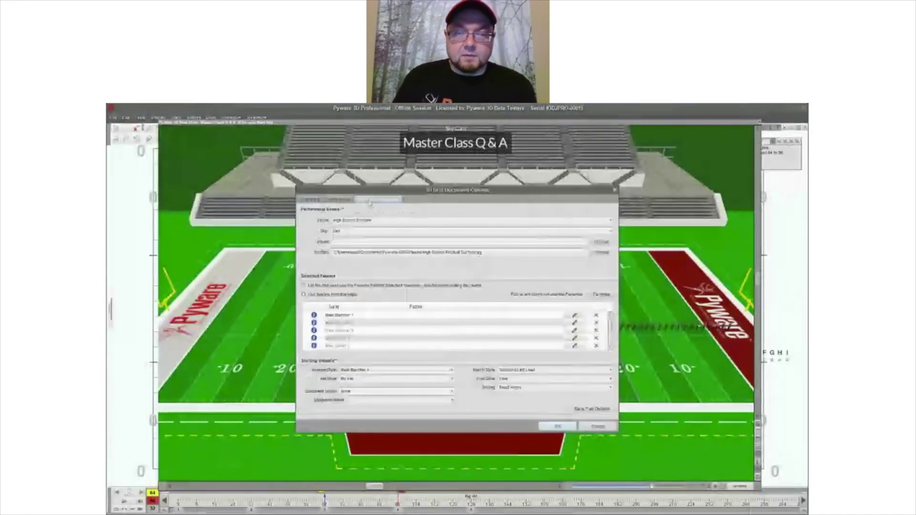
pyautogui.click(603, 253)
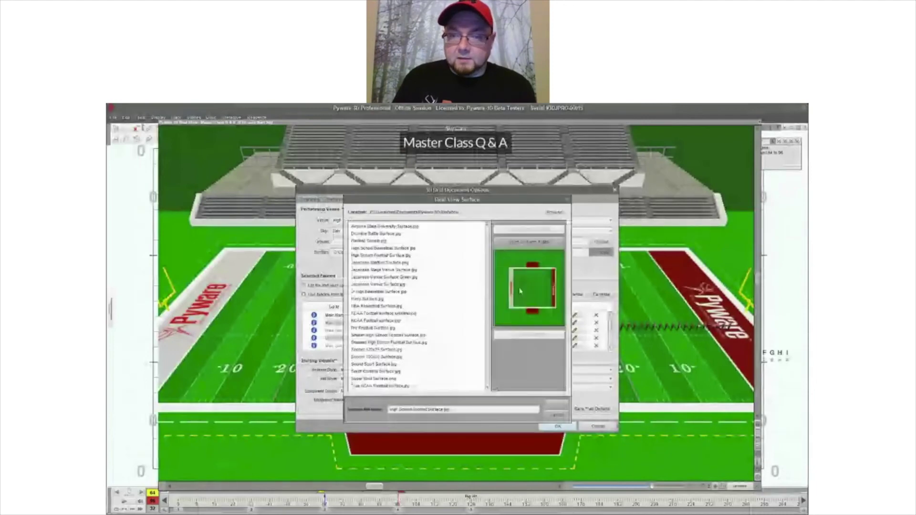
pyautogui.click(382, 372)
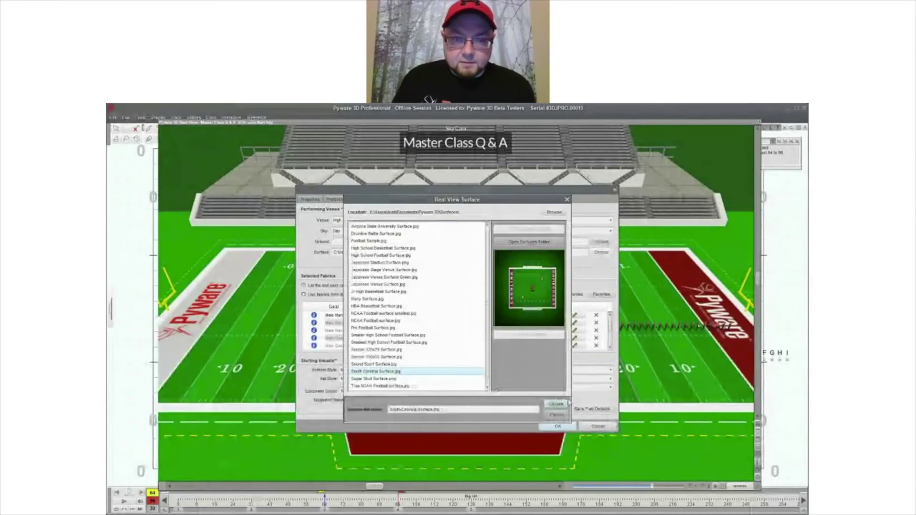
pyautogui.click(385, 227)
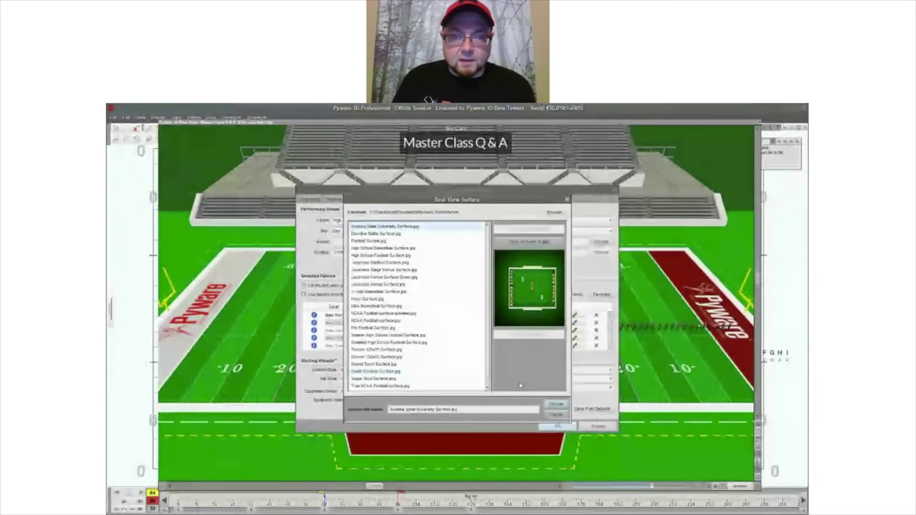
pyautogui.click(556, 404)
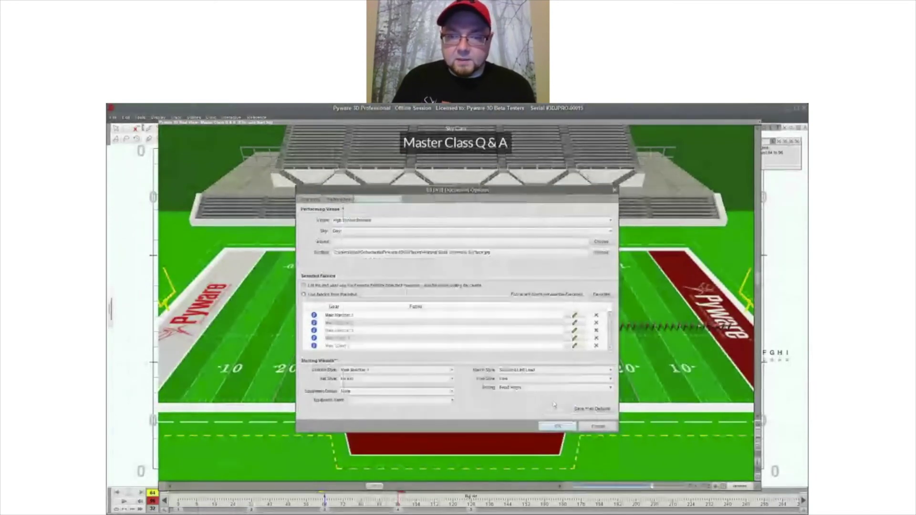
pyautogui.click(550, 426)
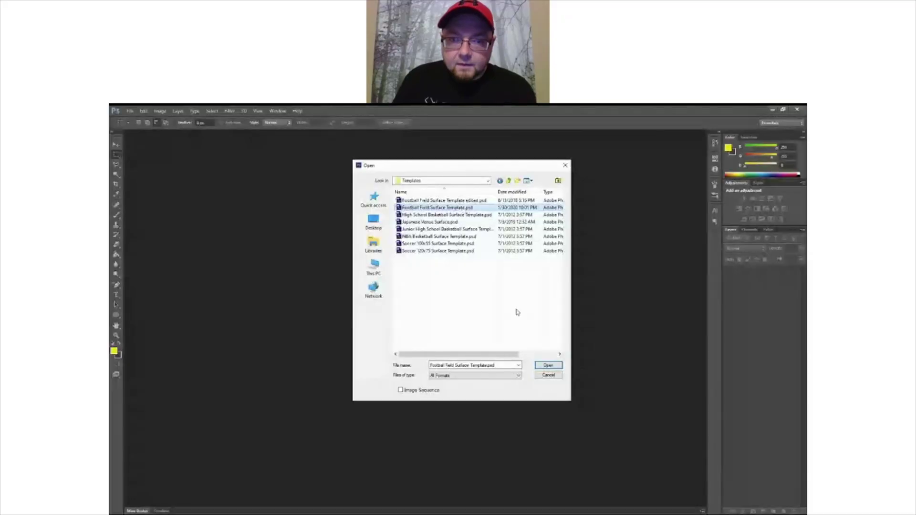
# - In Photoshop, open Football Field Surface Template.psd and the edited copy of it from the Surfaces Templates folder
pyautogui.click(547, 366)
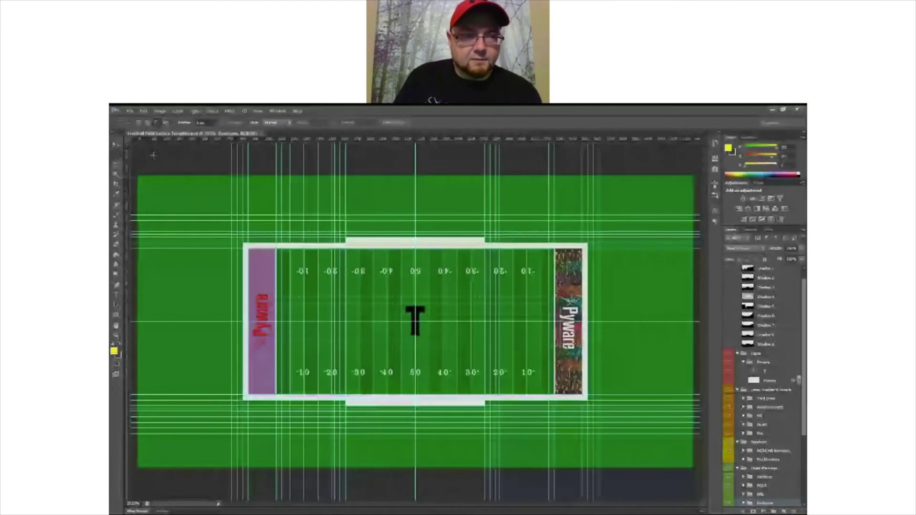
pyautogui.click(130, 112)
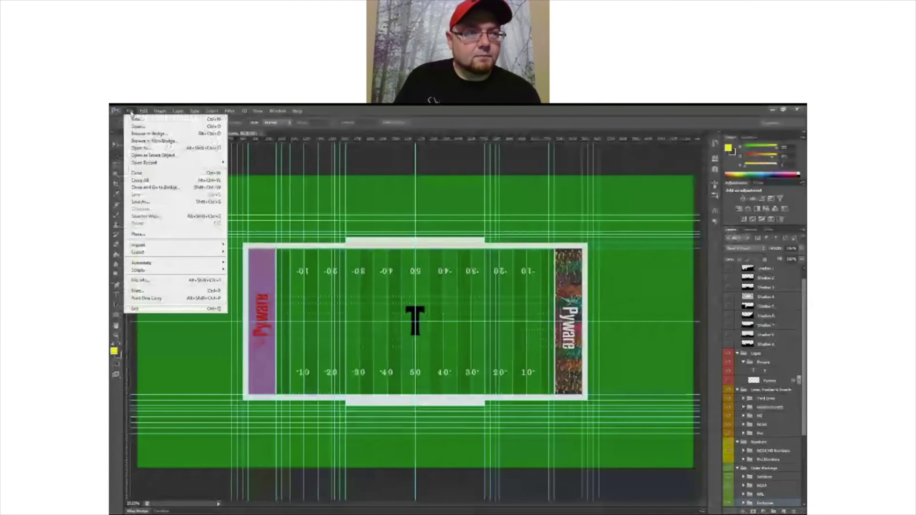
pyautogui.click(131, 113)
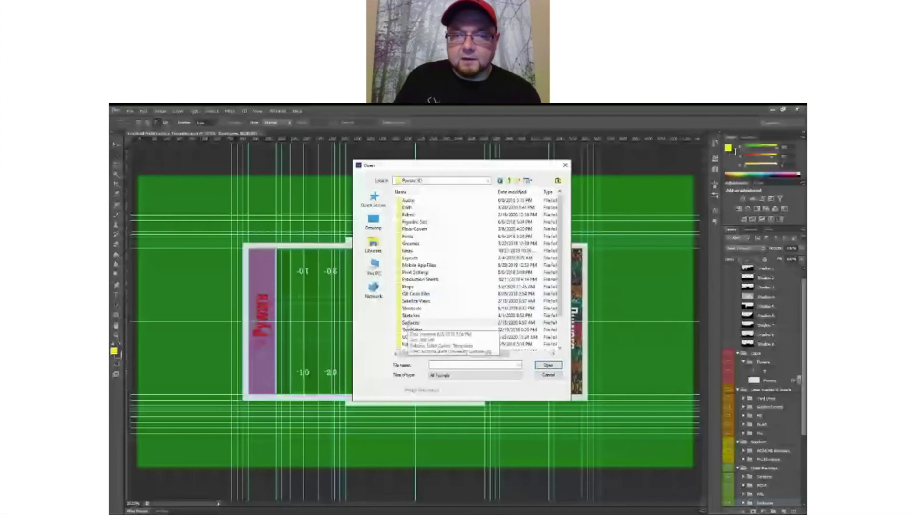
pyautogui.click(409, 324)
pyautogui.doubleClick(409, 323)
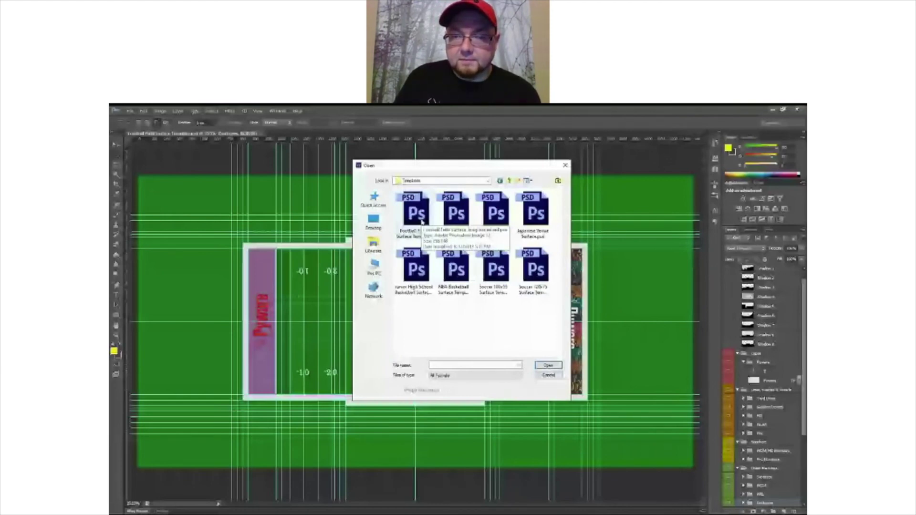
pyautogui.click(422, 221)
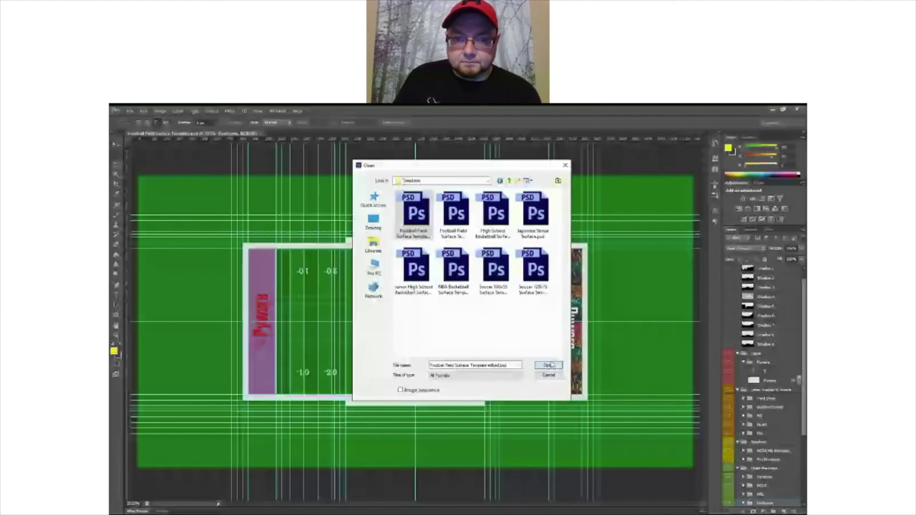
pyautogui.click(549, 365)
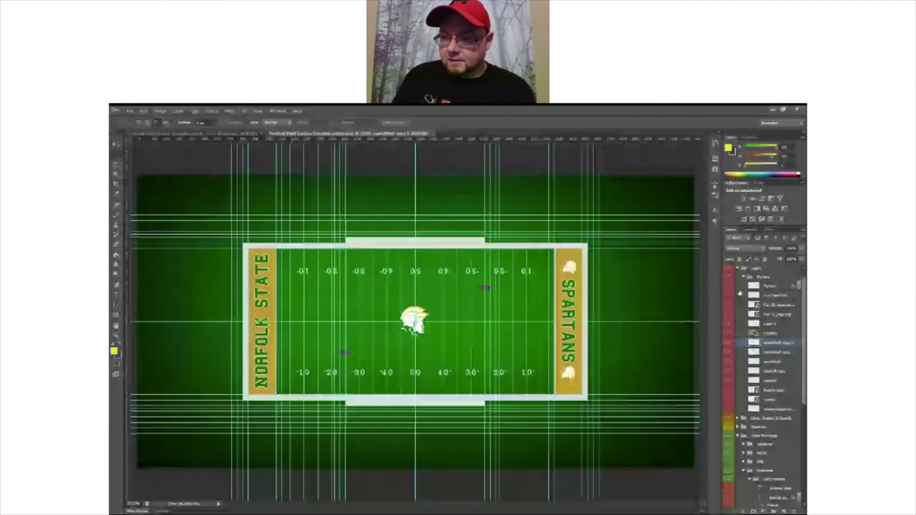
# - Examine the contents of the Shadows and Logos layer groups, switching the Pyware logo layer's visibility on and back off
pyautogui.scroll(1, 744, 293)
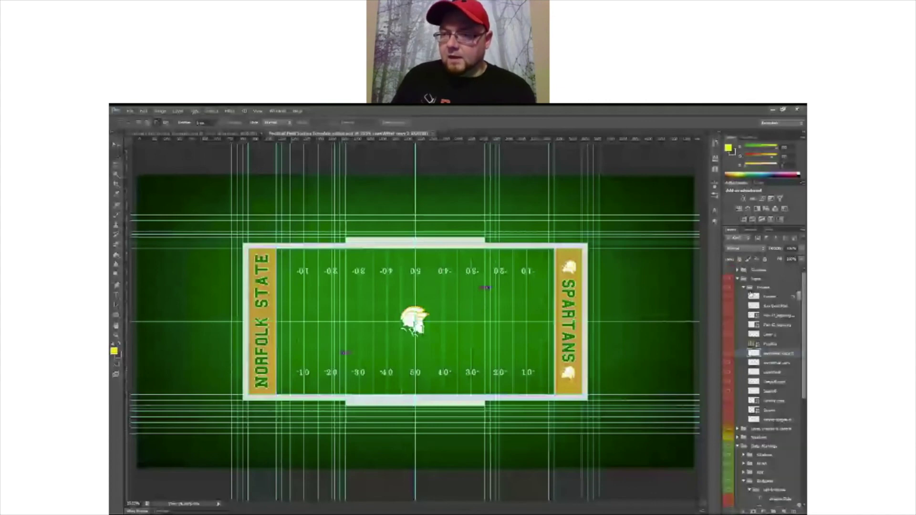
pyautogui.click(738, 278)
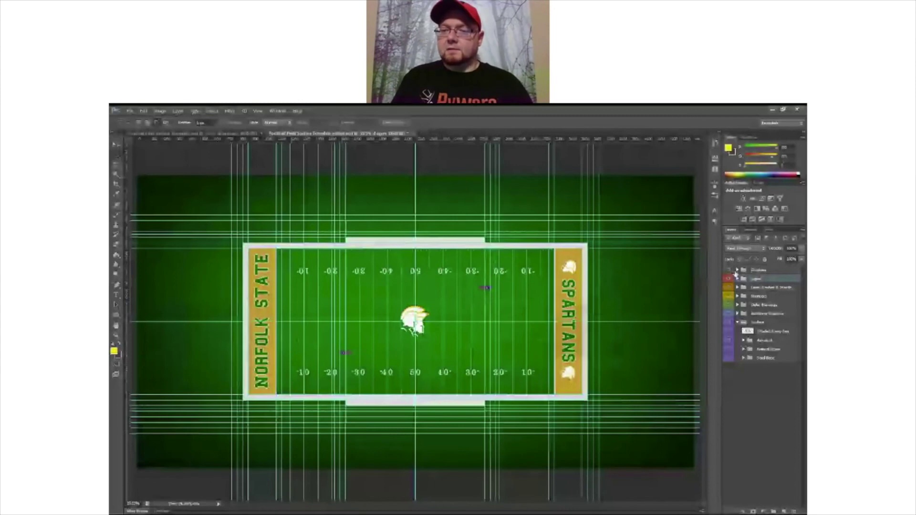
pyautogui.click(737, 270)
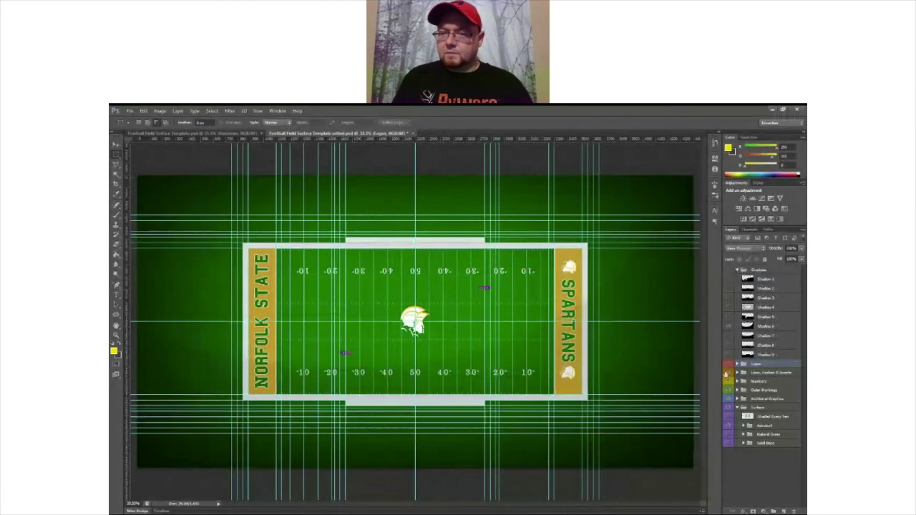
pyautogui.click(737, 365)
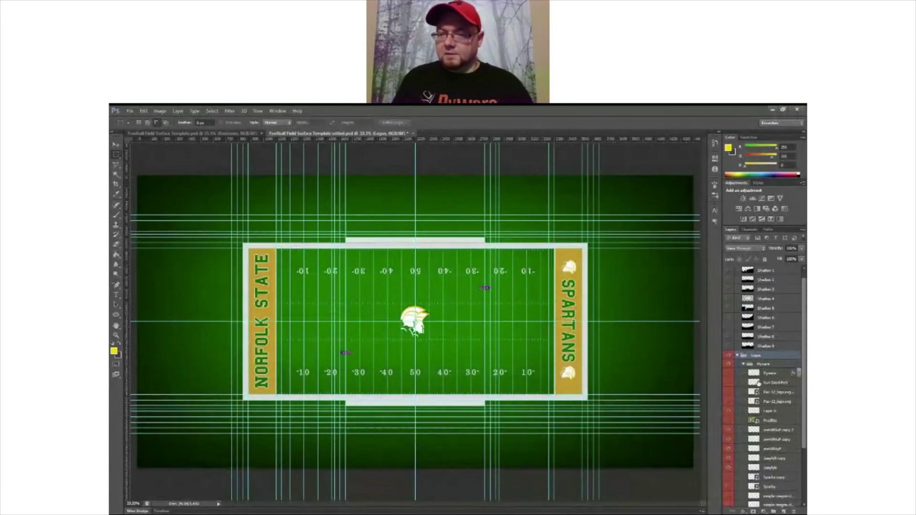
pyautogui.click(729, 374)
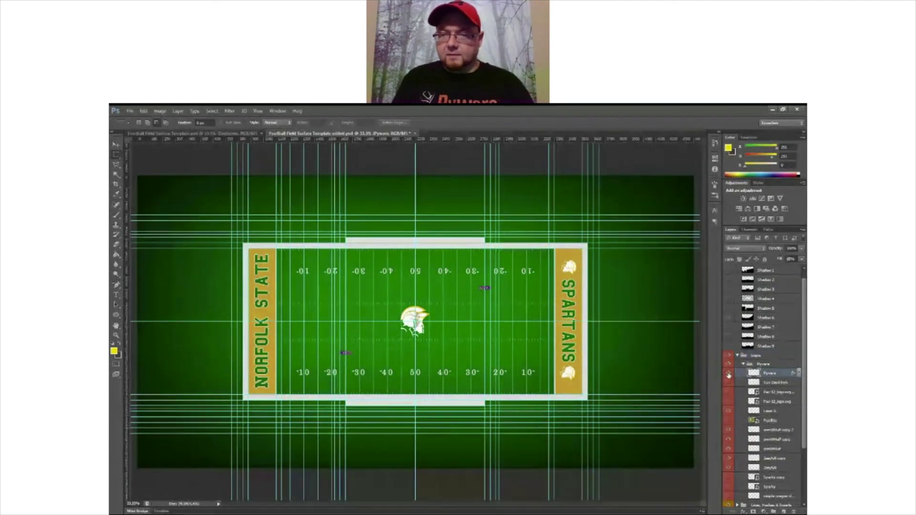
pyautogui.click(729, 374)
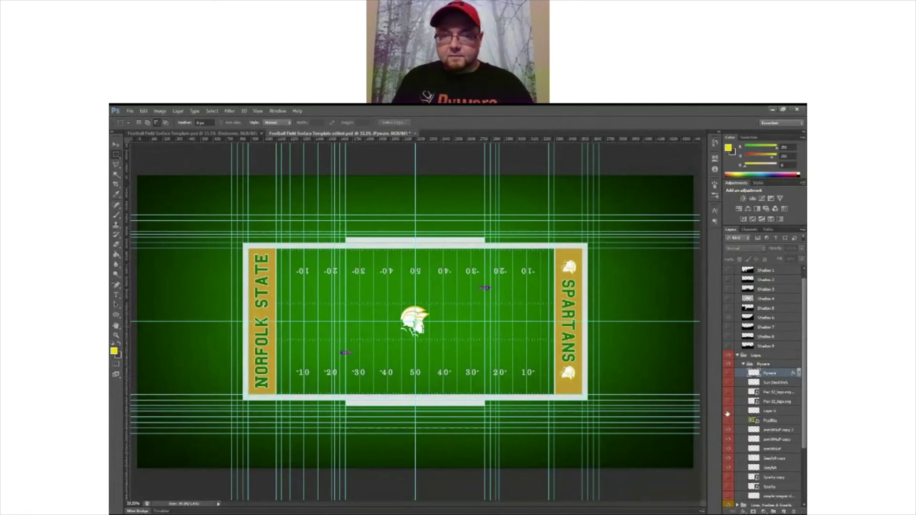
# - Hide the Spartan helmet, Sparky and remaining visible logo layers in the Pyware group to clear the field
pyautogui.scroll(-2, 740, 444)
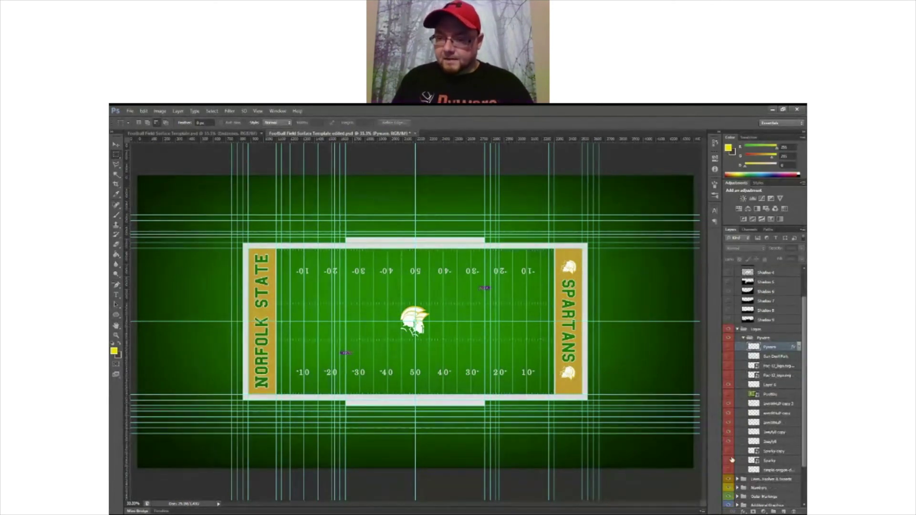
pyautogui.click(729, 461)
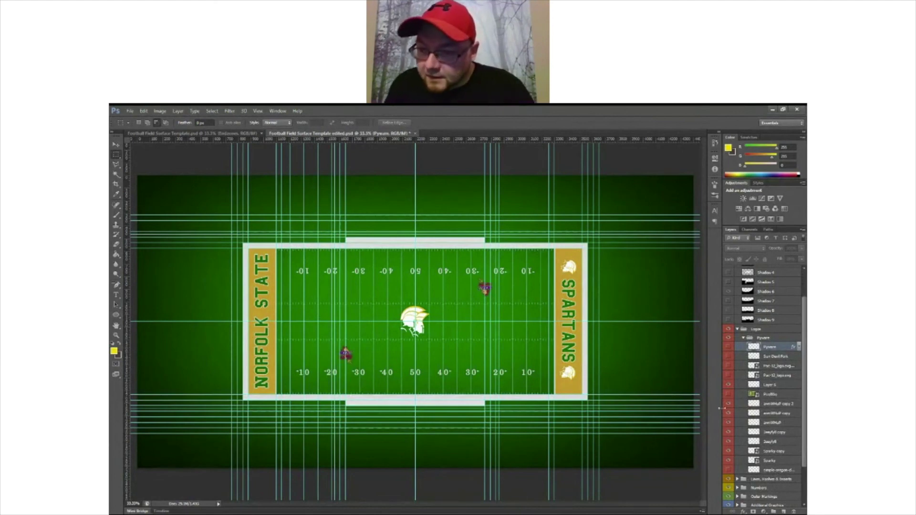
pyautogui.moveTo(729, 407); pyautogui.dragTo(729, 462)
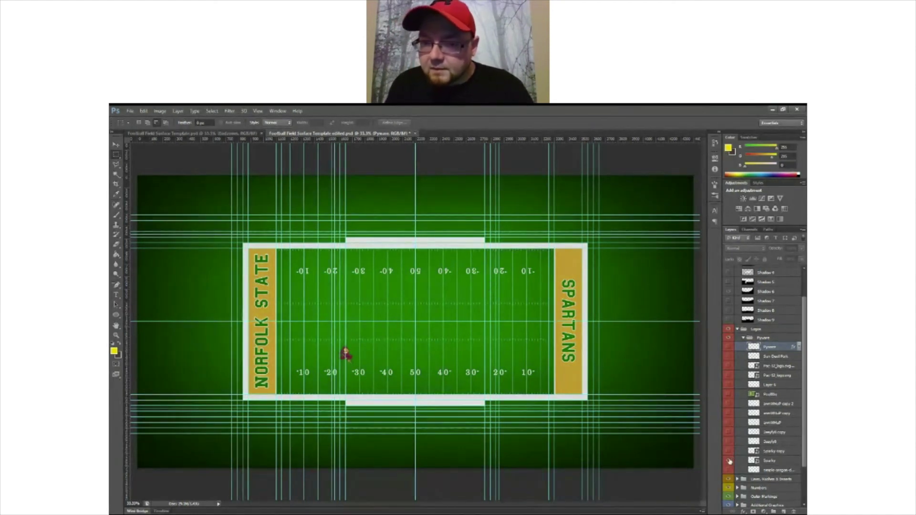
pyautogui.click(729, 462)
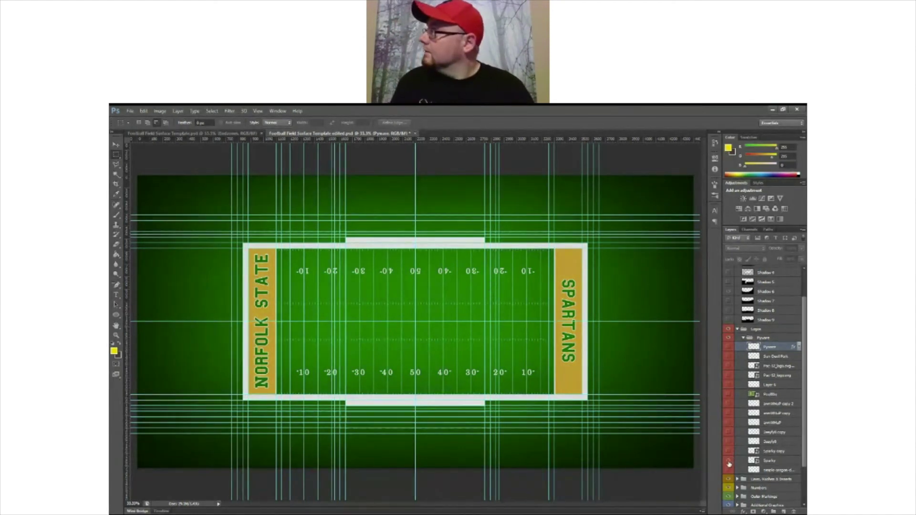
# - Show the Sparky and Sparky copy layers and both Pac-12 logo layers on the field
pyautogui.click(729, 462)
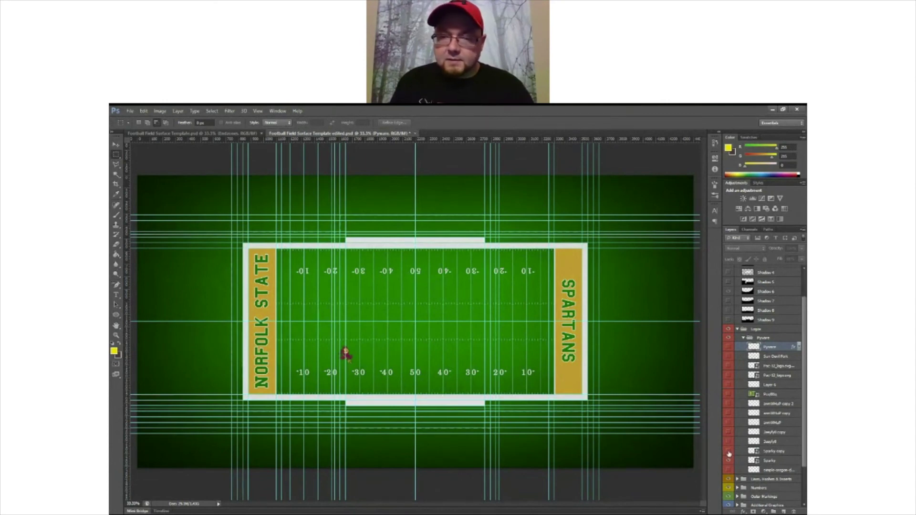
pyautogui.click(728, 451)
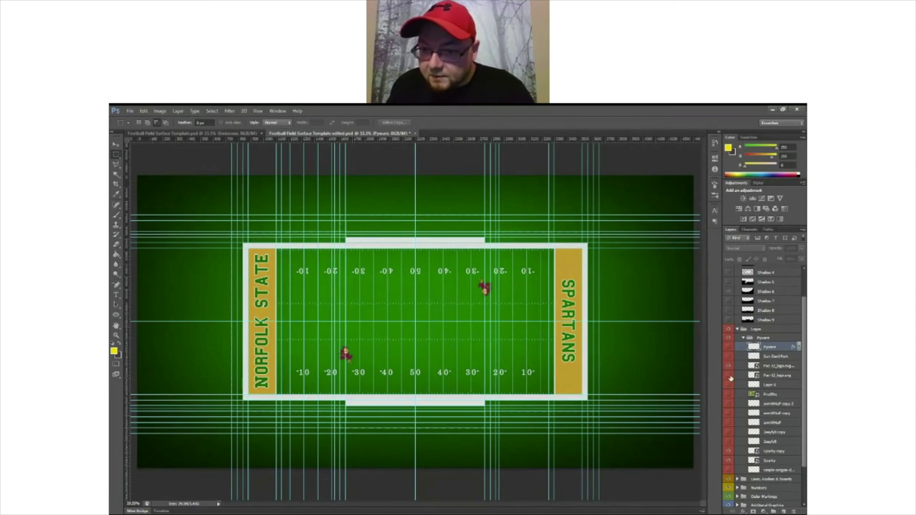
pyautogui.moveTo(730, 366); pyautogui.dragTo(729, 376)
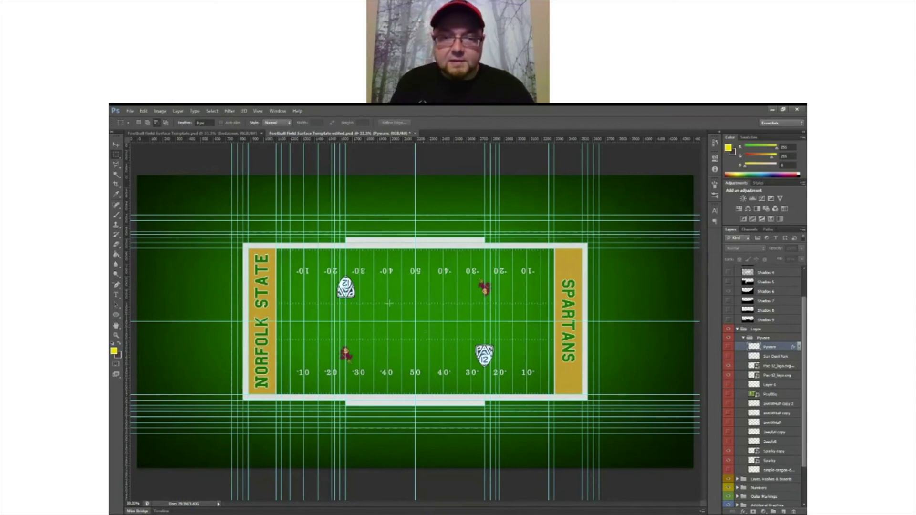